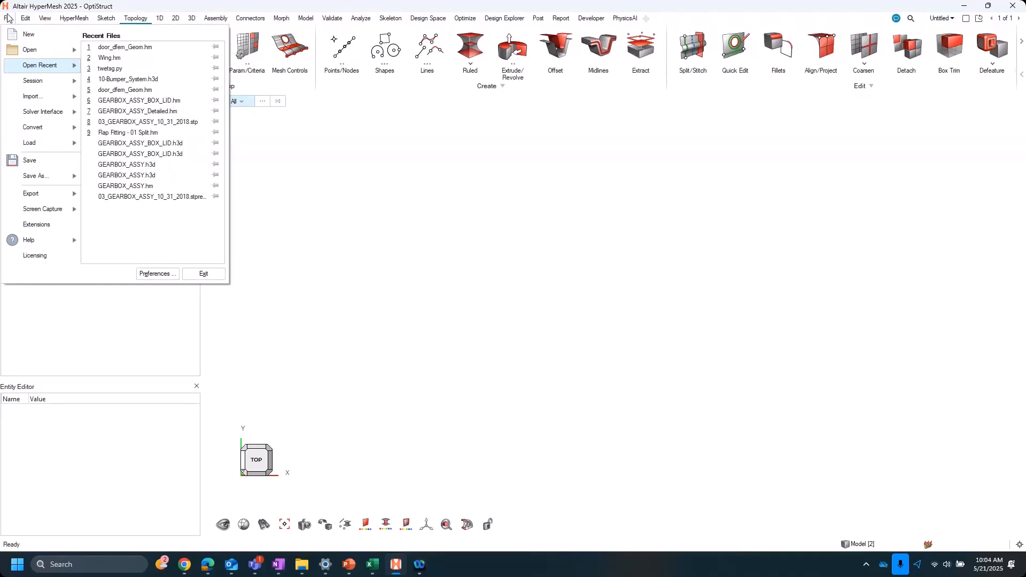
Step: Open the recent model door_dfem_Geom.hm and set its geometry colour mode to Automatic
{"action": "left_click", "coordinate": [145, 48]}
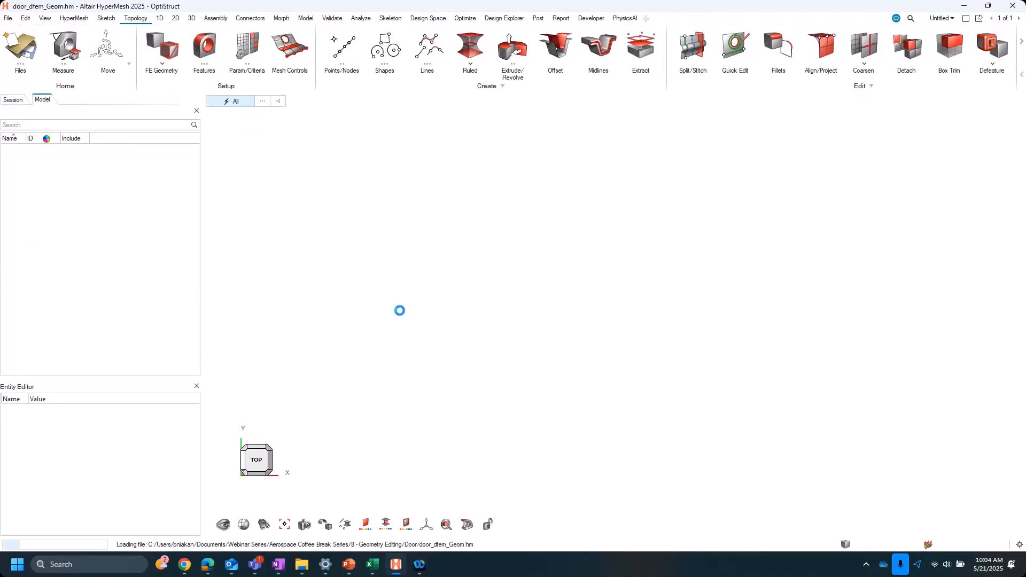
{"action": "left_click", "coordinate": [365, 524]}
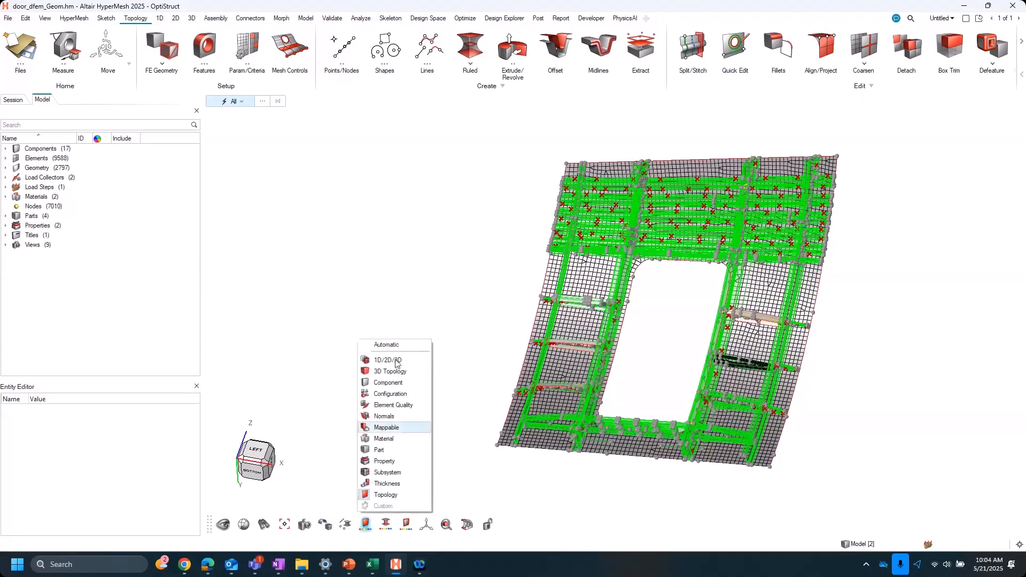
{"action": "left_click", "coordinate": [386, 345]}
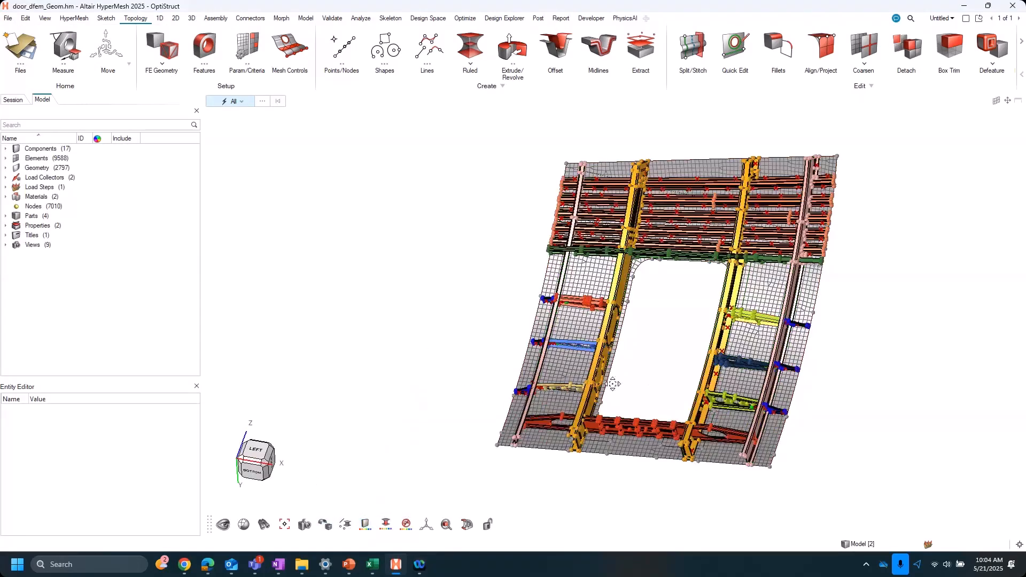
Step: Isolate the blue component "IC 2 - Make and Edit a Surface" and fit it to the view
{"action": "right_click_drag", "start_coordinate": [613, 383], "coordinate": [568, 384]}
{"action": "middle_click_drag", "start_coordinate": [577, 502], "coordinate": [488, 438]}
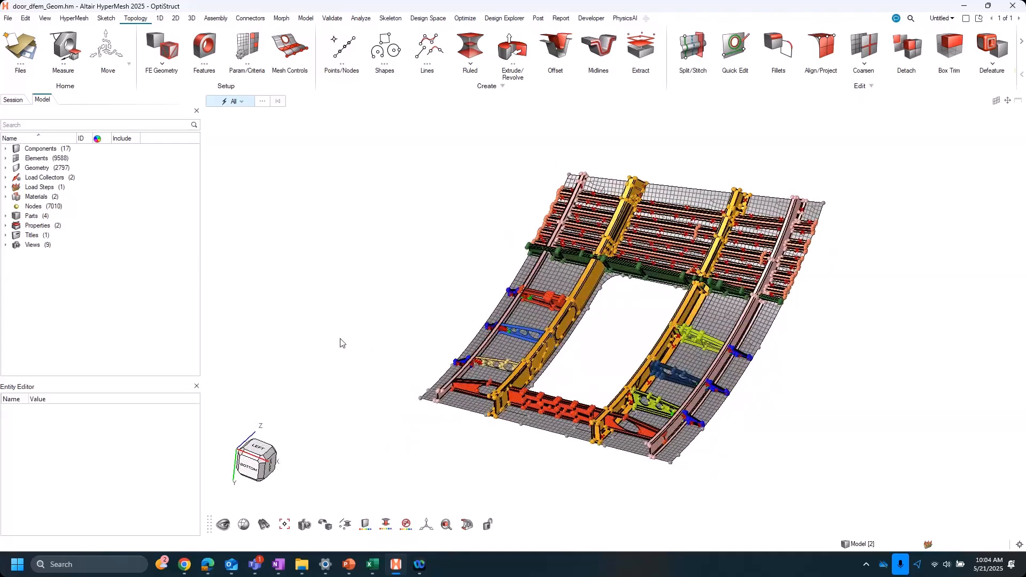
{"action": "middle_click_drag", "start_coordinate": [507, 475], "coordinate": [606, 446]}
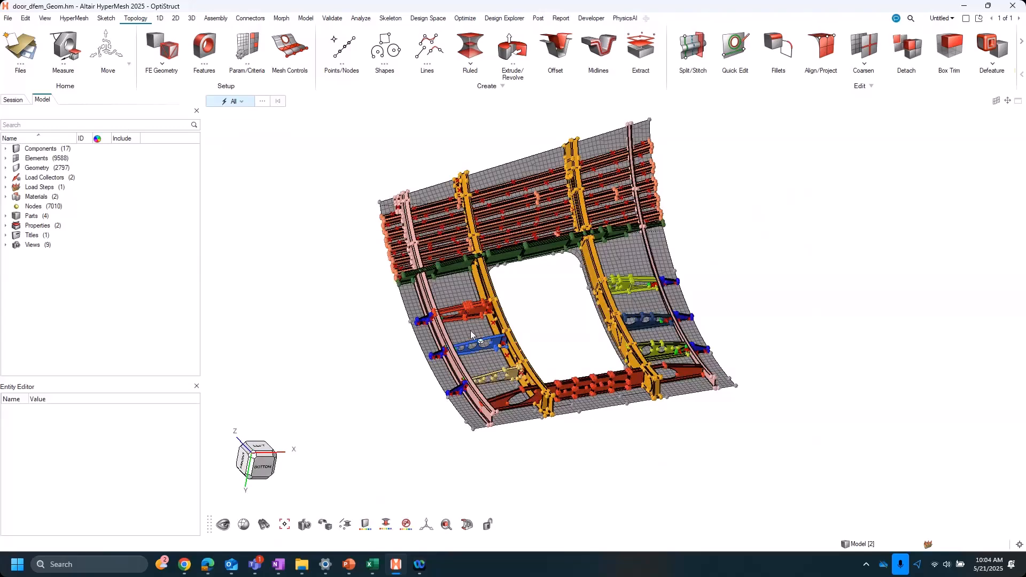
{"action": "scroll", "coordinate": [472, 334], "scroll_direction": "up", "scroll_amount": 3}
{"action": "scroll", "coordinate": [472, 334], "scroll_direction": "up", "scroll_amount": 2}
{"action": "left_click", "coordinate": [486, 346]}
{"action": "middle_click_drag", "start_coordinate": [638, 375], "coordinate": [729, 320]}
{"action": "right_click_drag", "start_coordinate": [729, 320], "coordinate": [724, 318]}
{"action": "scroll", "coordinate": [602, 350], "scroll_direction": "up", "scroll_amount": 3}
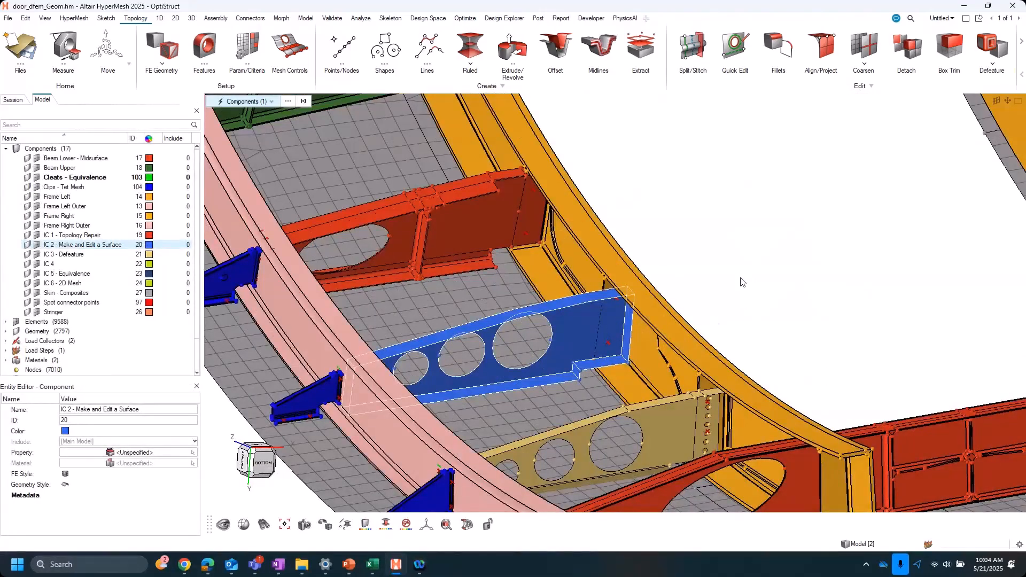
{"action": "scroll", "coordinate": [762, 286], "scroll_direction": "down", "scroll_amount": 4}
{"action": "scroll", "coordinate": [761, 286], "scroll_direction": "up", "scroll_amount": 2}
{"action": "scroll", "coordinate": [647, 308], "scroll_direction": "up", "scroll_amount": 3}
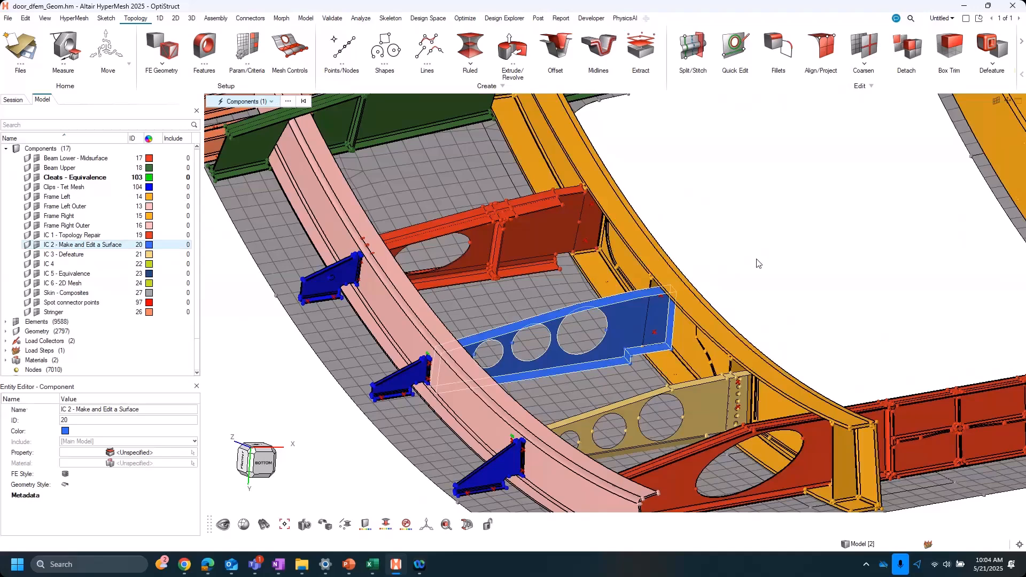
{"action": "key", "text": "i"}
{"action": "left_click", "coordinate": [637, 415]}
{"action": "key", "text": "f"}
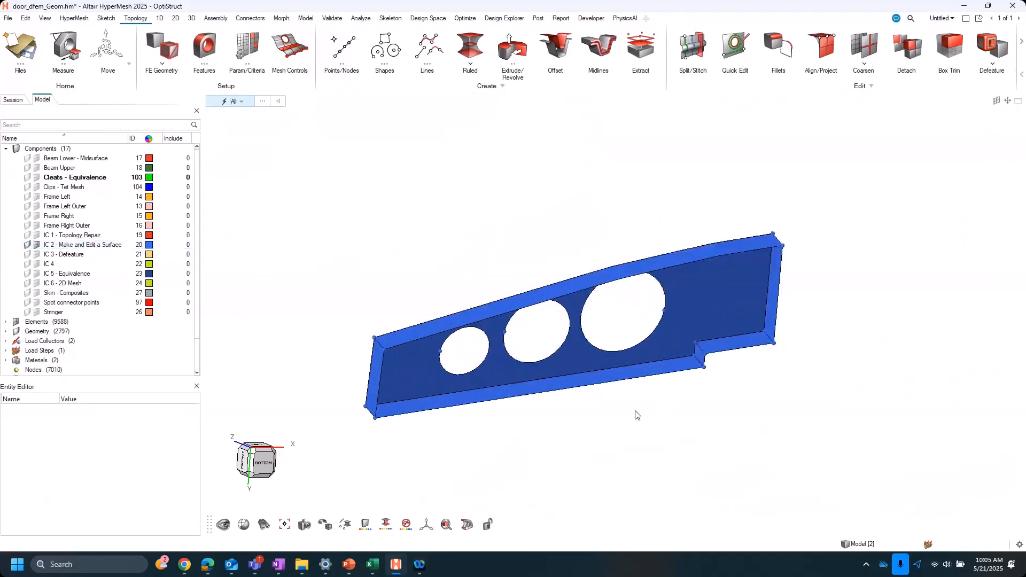
Step: Surface-mesh all displayed surfaces of the isolated IC 2 component with an element size of 10, and leave the meshing tool
{"action": "left_click_drag", "start_coordinate": [727, 448], "coordinate": [614, 445], "text": "ctrl"}
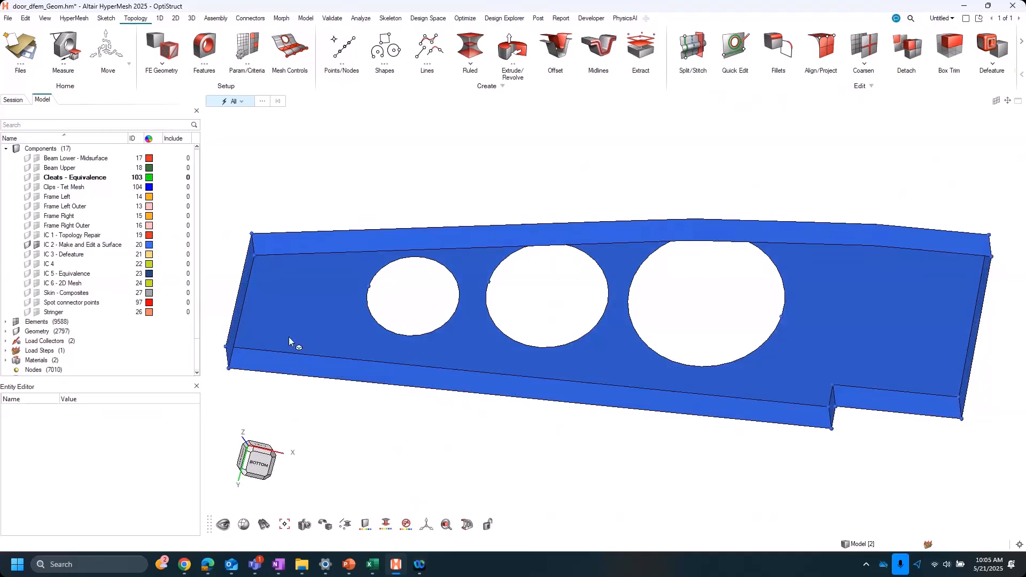
{"action": "left_click_drag", "start_coordinate": [437, 447], "coordinate": [574, 419], "text": "ctrl"}
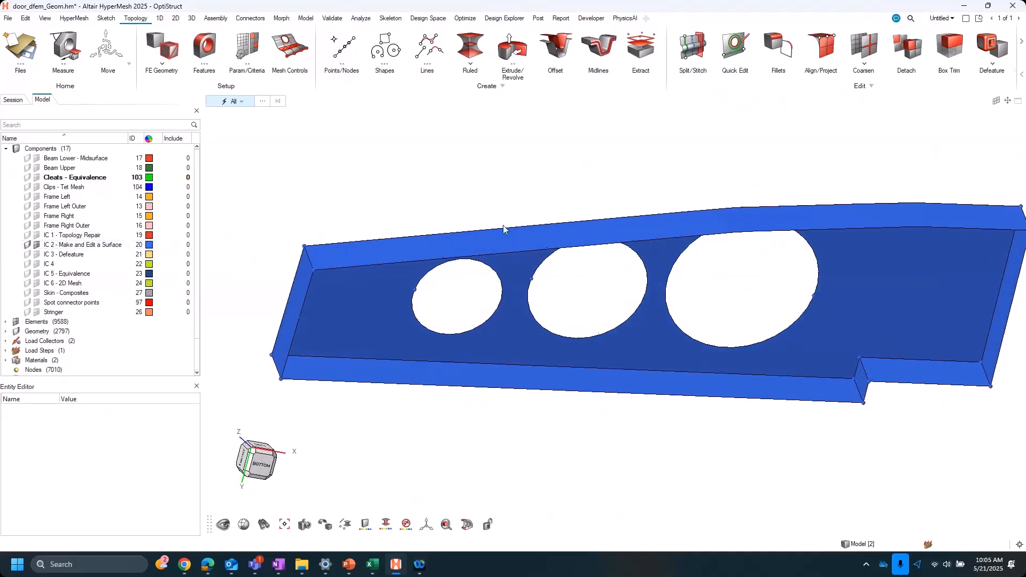
{"action": "scroll", "coordinate": [504, 226], "scroll_direction": "down", "scroll_amount": 1}
{"action": "right_click_drag", "start_coordinate": [494, 174], "coordinate": [452, 224]}
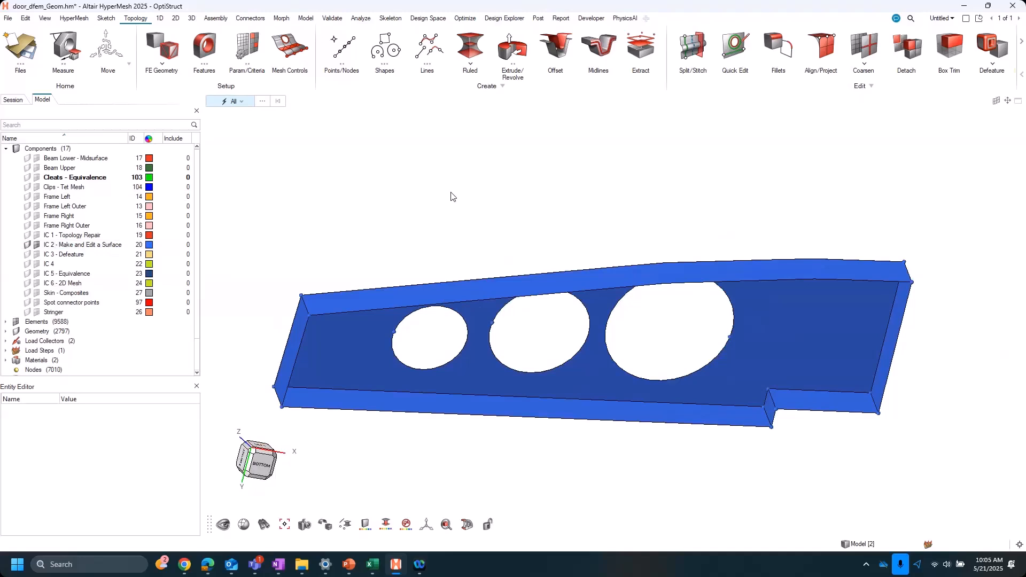
{"action": "key", "text": "F12"}
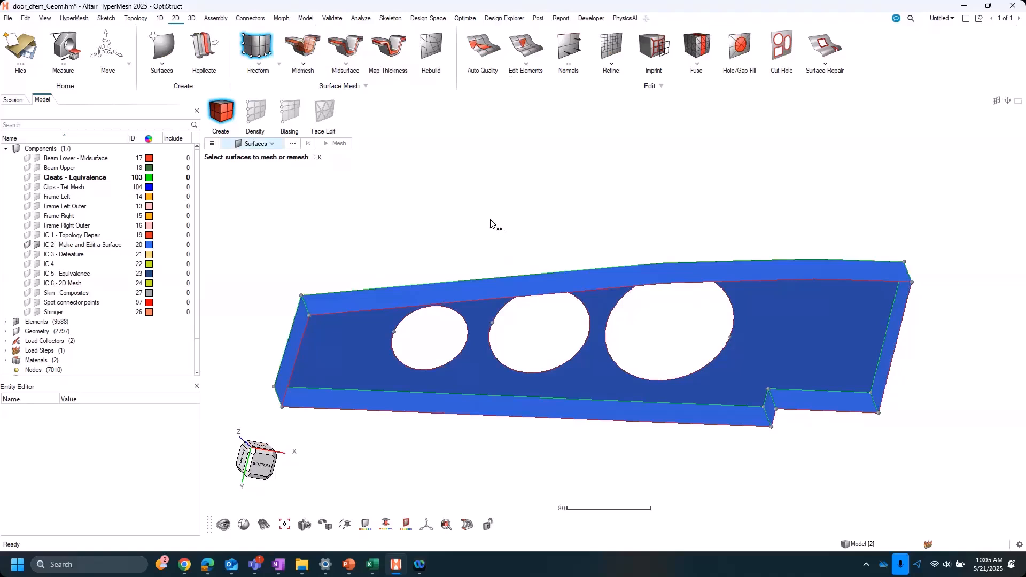
{"action": "key", "text": "ctrl+a"}
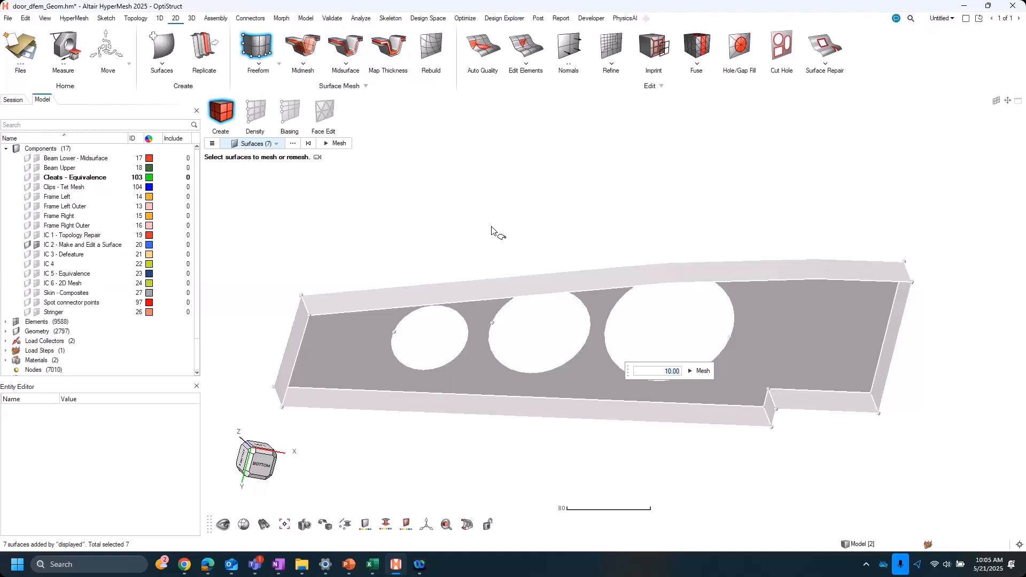
{"action": "key", "text": "Return"}
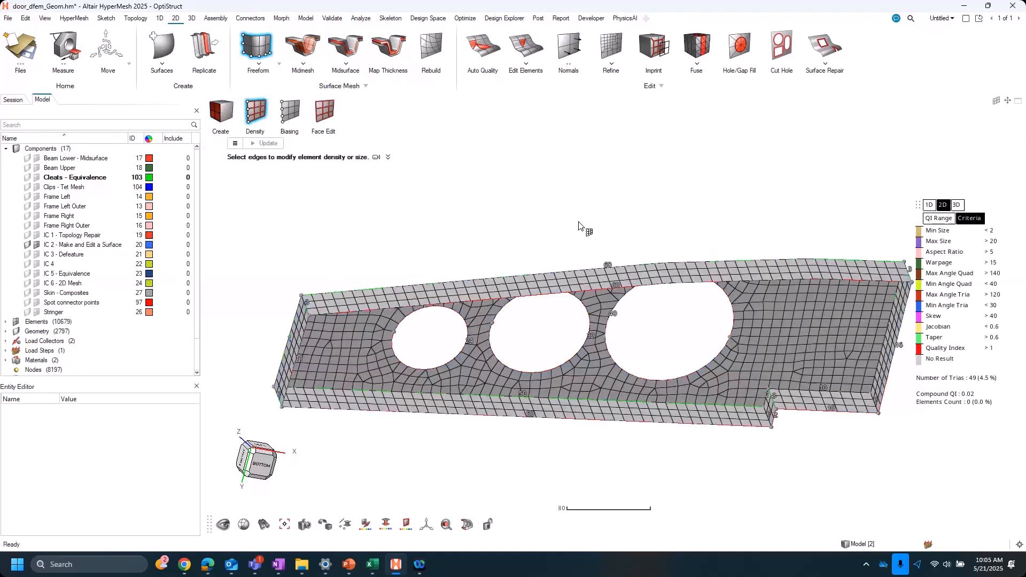
{"action": "right_click", "coordinate": [531, 179]}
{"action": "left_click", "coordinate": [513, 180]}
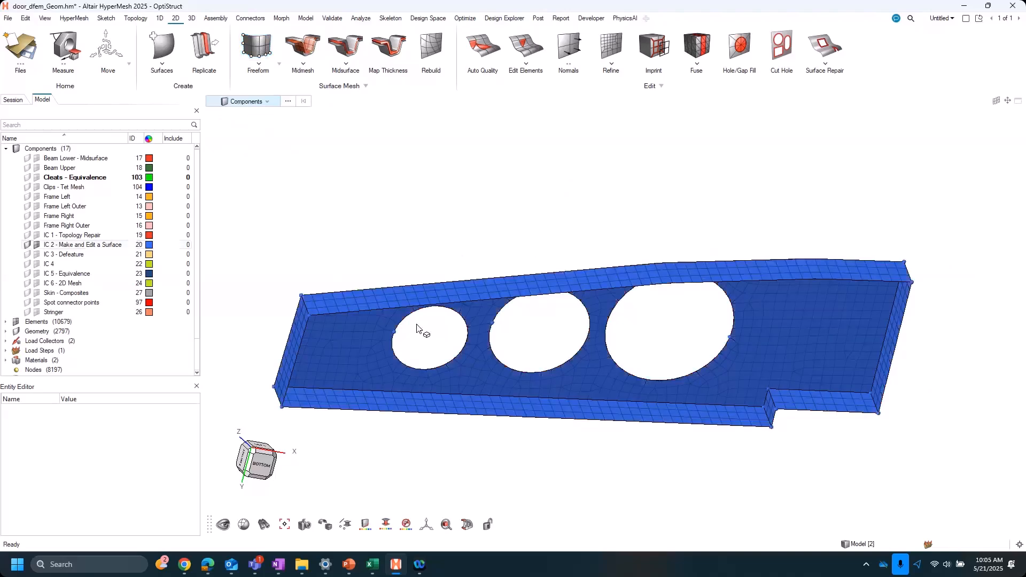
Step: Switch the model's colour mode to Topology
{"action": "left_click", "coordinate": [345, 525]}
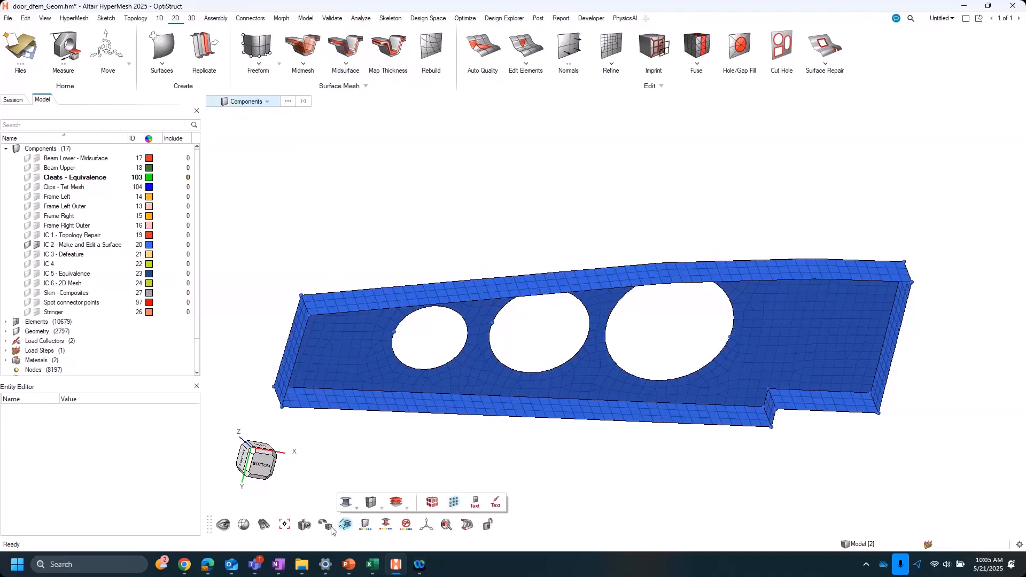
{"action": "mouse_move", "coordinate": [331, 529]}
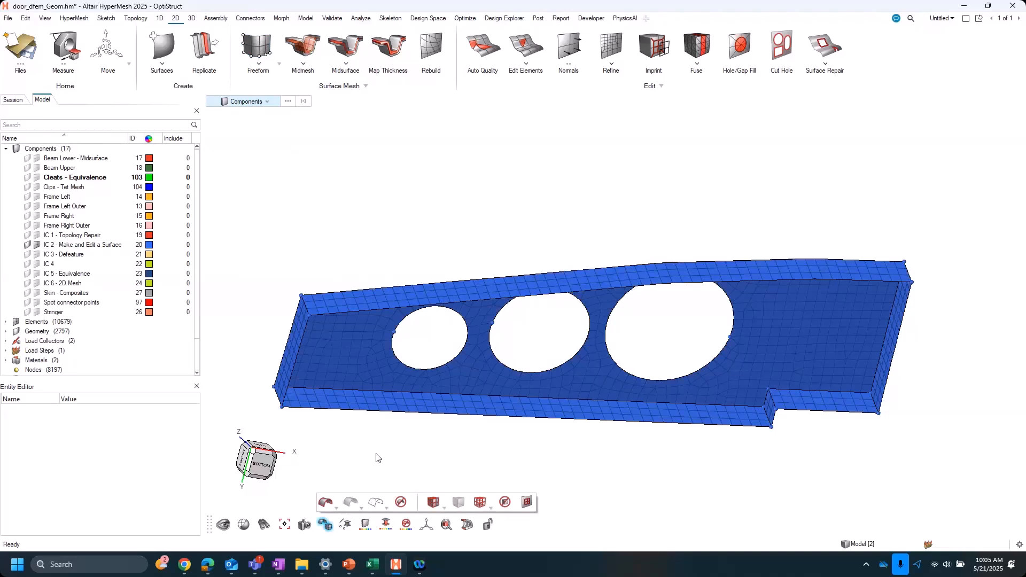
{"action": "left_click", "coordinate": [364, 524]}
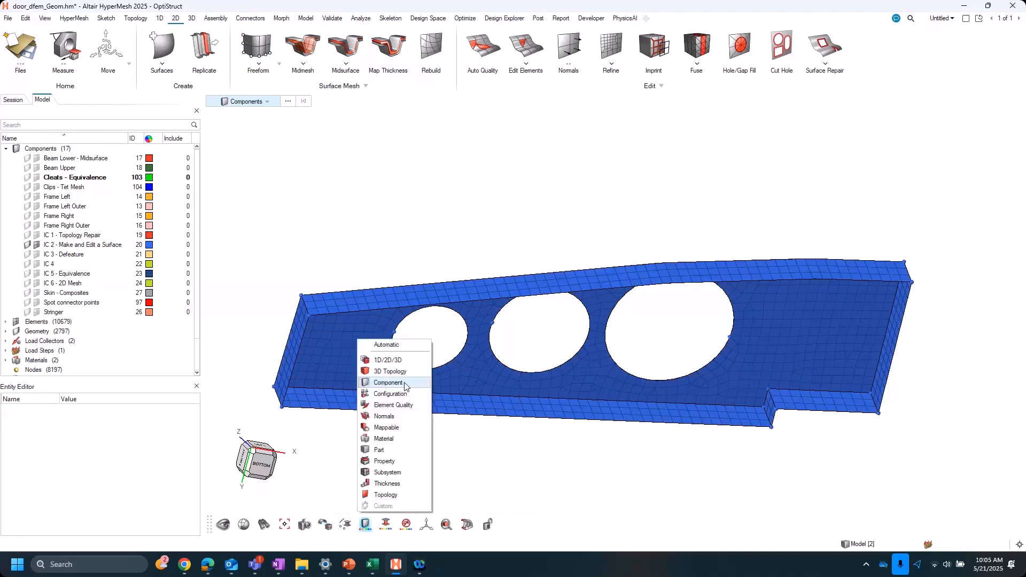
{"action": "left_click", "coordinate": [398, 495]}
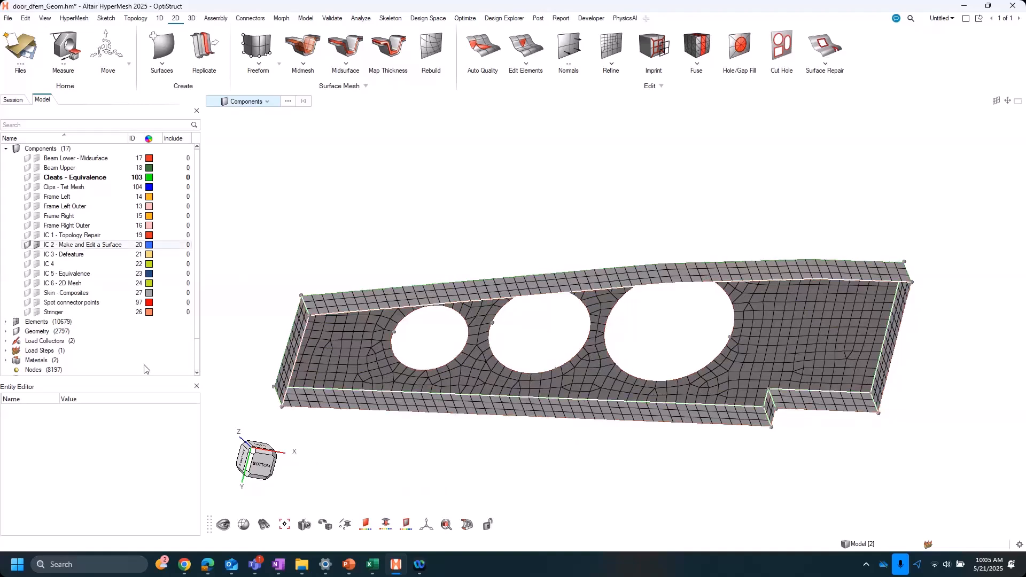
Step: Examine the topology edge colours and the mesh at the flange corner and along the IC 2 part
{"action": "right_click_drag", "start_coordinate": [233, 286], "coordinate": [281, 280]}
{"action": "scroll", "coordinate": [307, 310], "scroll_direction": "up", "scroll_amount": 3}
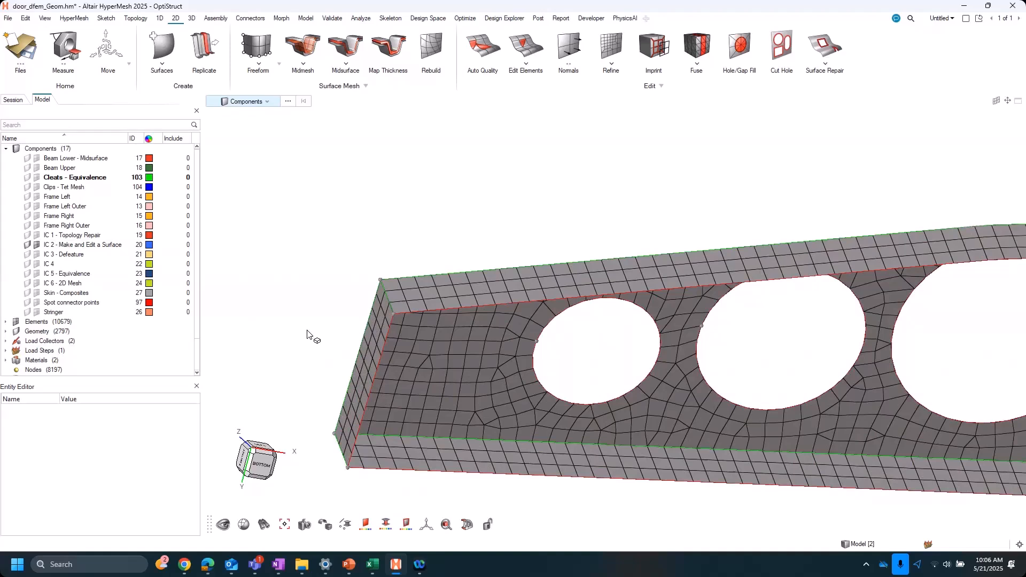
{"action": "scroll", "coordinate": [355, 279], "scroll_direction": "up", "scroll_amount": 4}
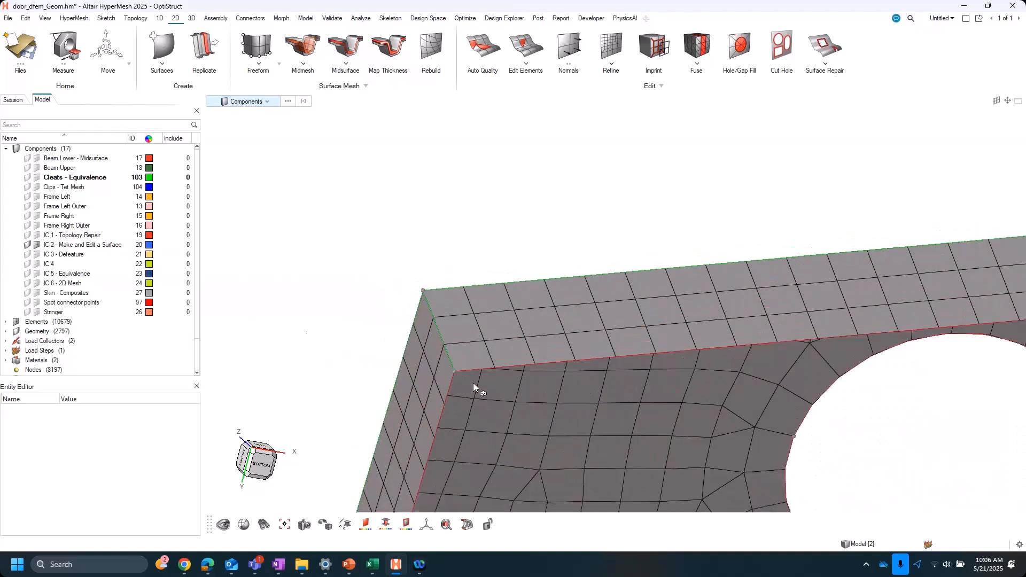
{"action": "right_click_drag", "start_coordinate": [504, 393], "coordinate": [450, 324]}
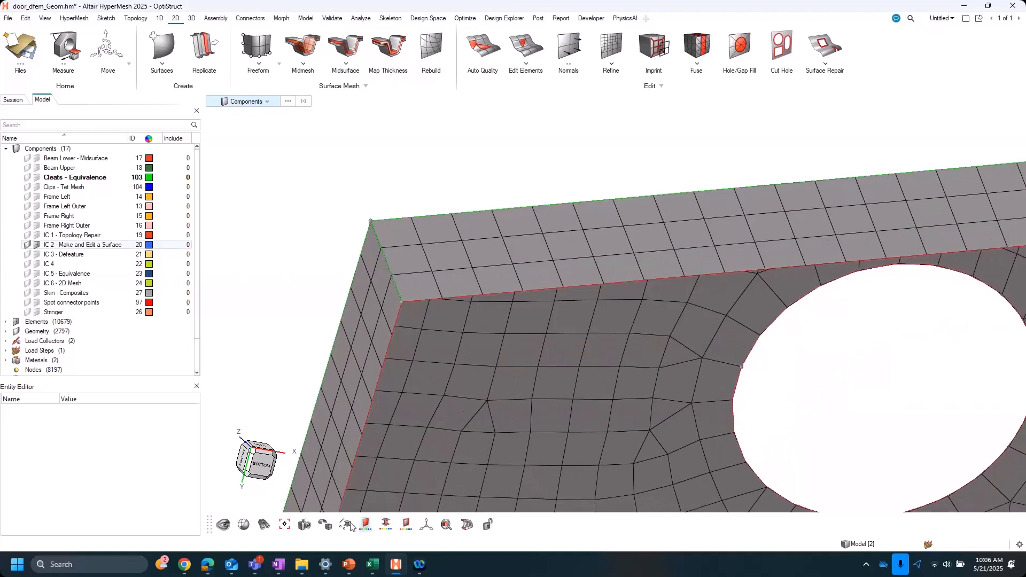
{"action": "left_click", "coordinate": [346, 524]}
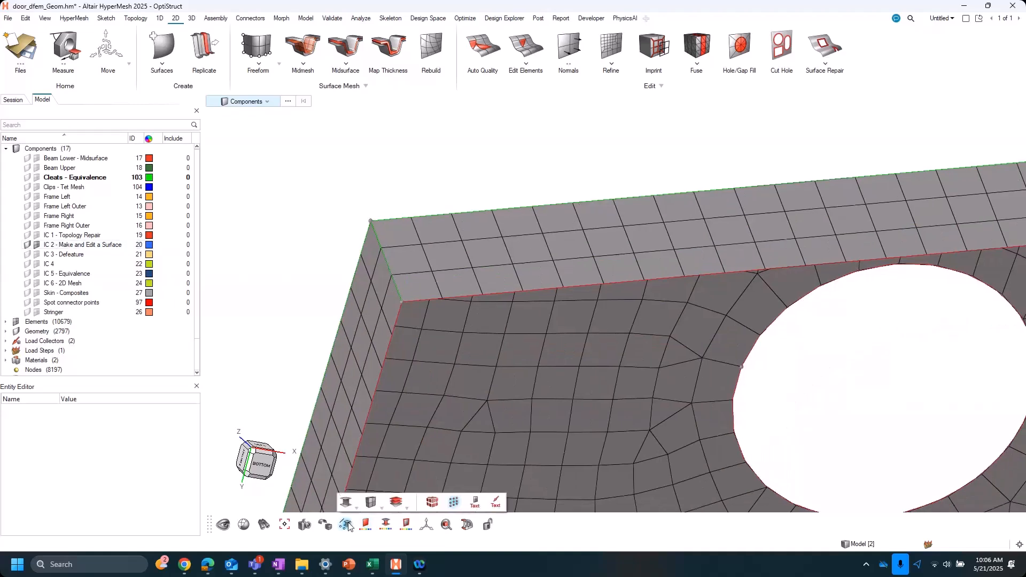
{"action": "left_click", "coordinate": [453, 505]}
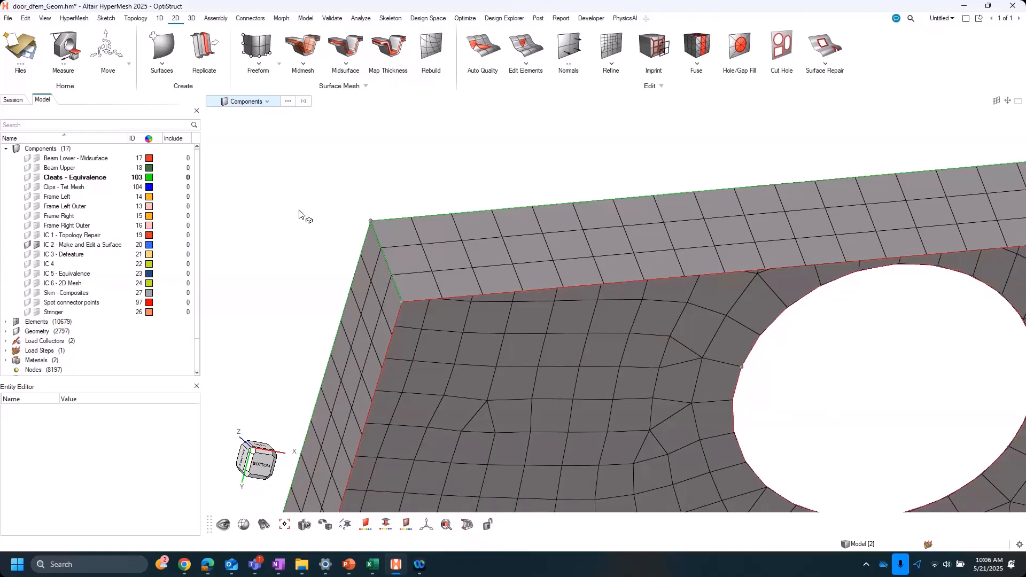
{"action": "scroll", "coordinate": [299, 211], "scroll_direction": "down", "scroll_amount": 3}
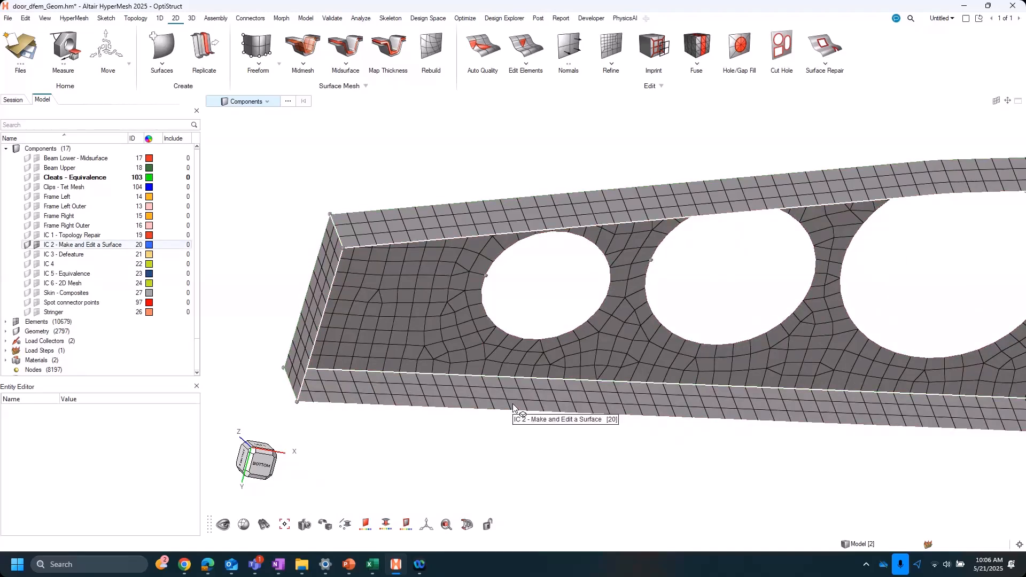
{"action": "scroll", "coordinate": [512, 403], "scroll_direction": "down", "scroll_amount": 3}
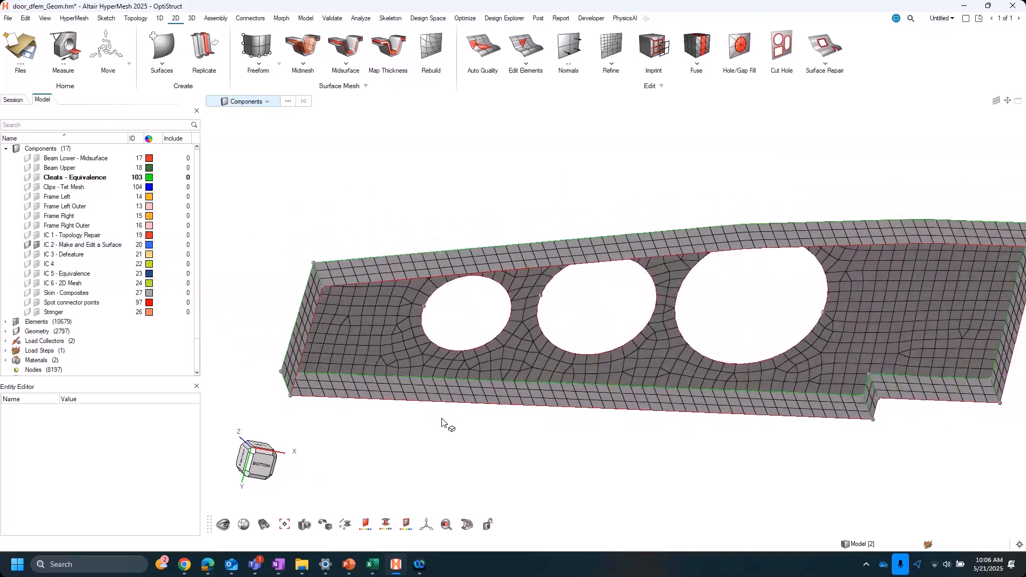
{"action": "scroll", "coordinate": [438, 425], "scroll_direction": "down", "scroll_amount": 1}
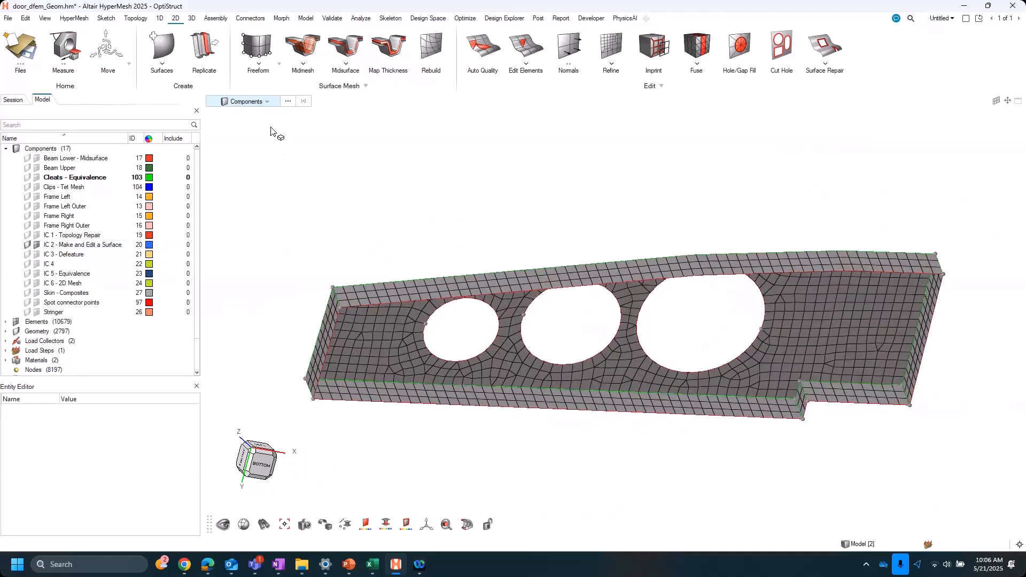
Step: Select all surfaces of the IC 2 part, switch the selection to its elements, and clear the selection
{"action": "key", "text": "s"}
{"action": "key", "text": "s"}
{"action": "left_click_drag", "start_coordinate": [249, 175], "coordinate": [908, 467], "text": "shift"}
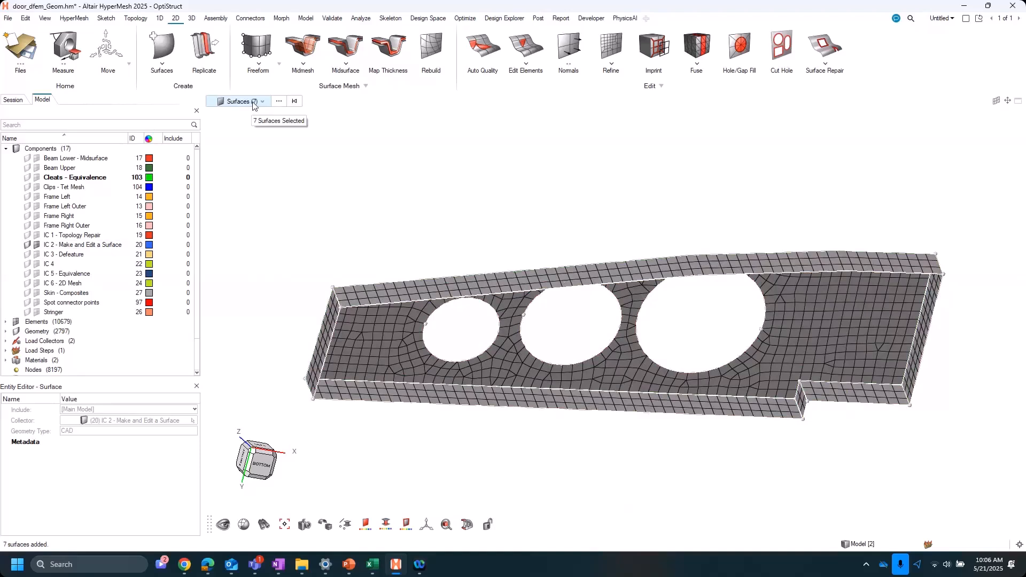
{"action": "key", "text": "e"}
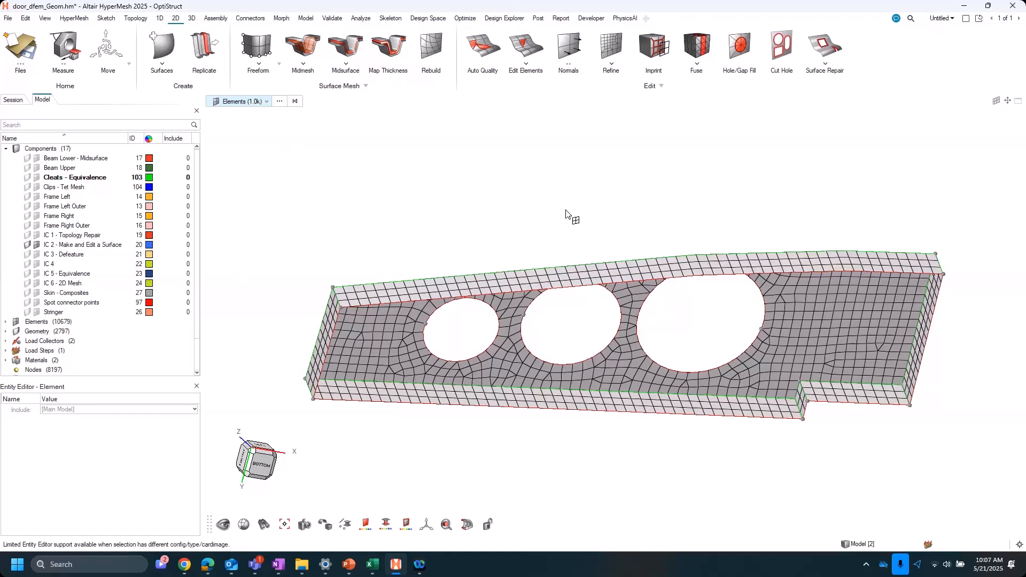
{"action": "left_click", "coordinate": [458, 157]}
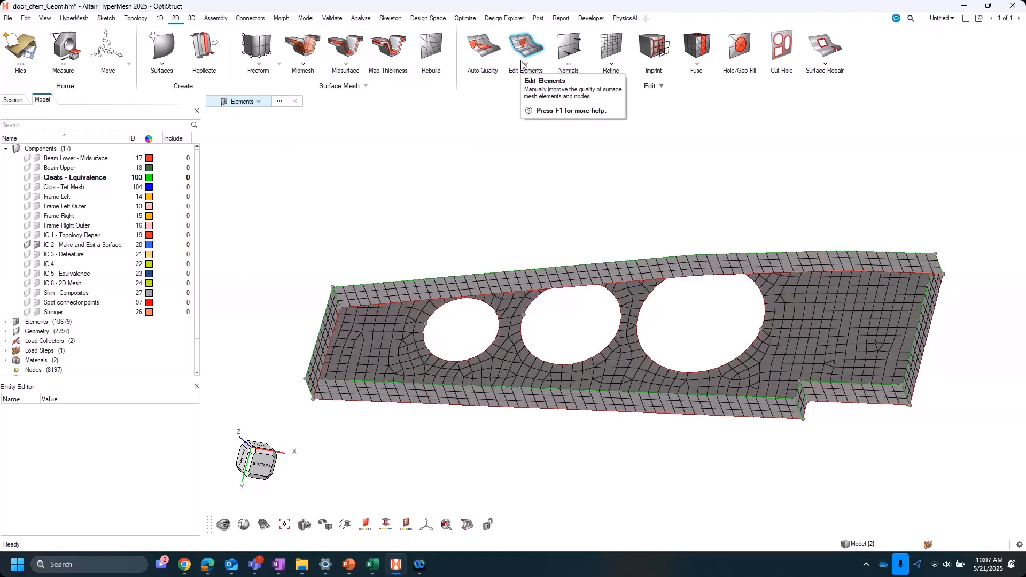
Step: Review the Associate options of the Edit Elements tool for linking mesh to geometry, and leave the tool
{"action": "left_click", "coordinate": [524, 55]}
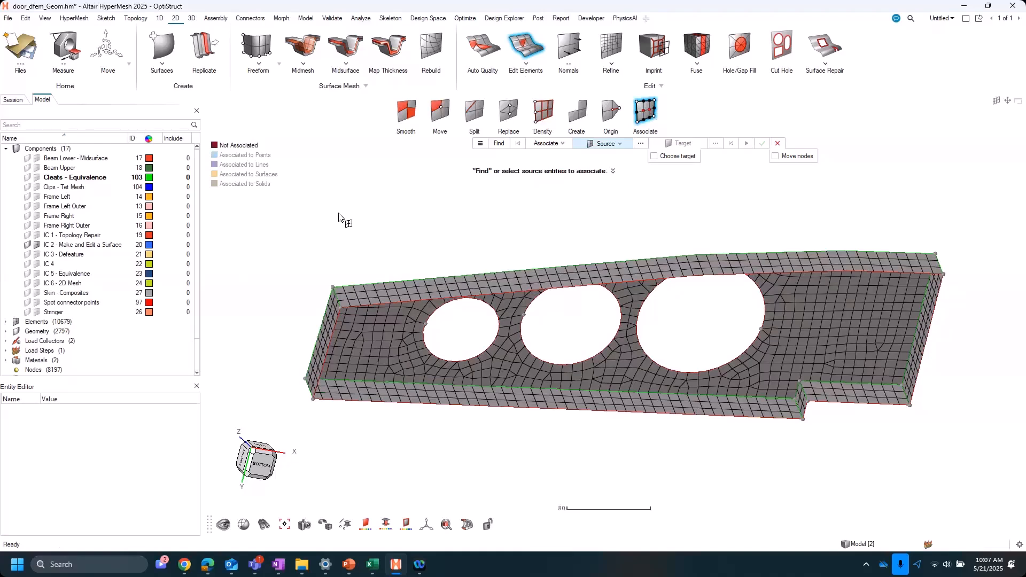
{"action": "left_click", "coordinate": [519, 49]}
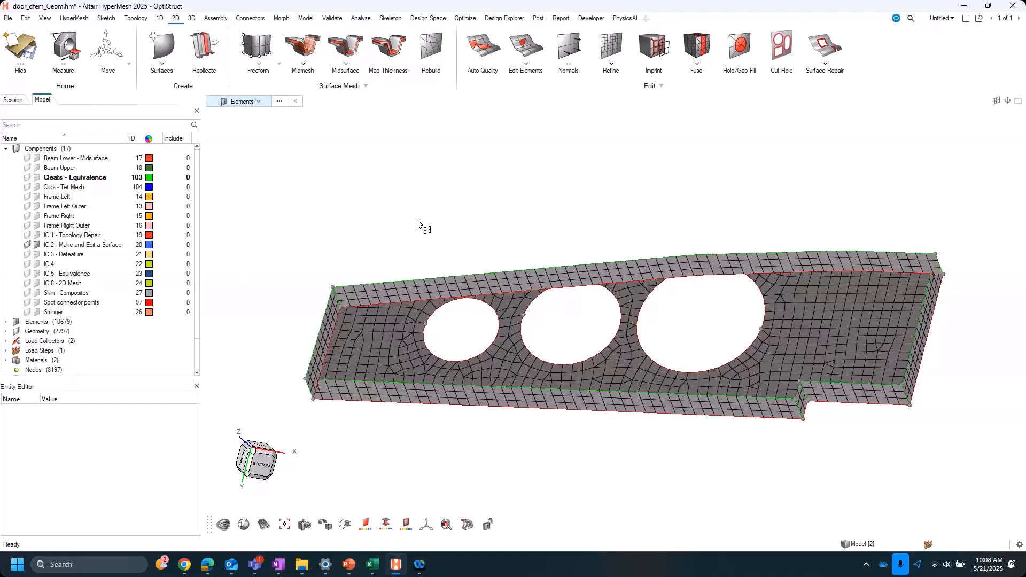
Step: Split the IC 2 web surface interactively from the notch's inner corner across to the opposite flange edge, beside the largest hole
{"action": "mouse_move", "coordinate": [758, 304]}
{"action": "middle_mouse_down"}
{"action": "mouse_move", "coordinate": [769, 369]}
{"action": "mouse_move", "coordinate": [751, 306]}
{"action": "middle_mouse_up"}
{"action": "right_click_drag", "start_coordinate": [751, 306], "coordinate": [653, 277]}
{"action": "scroll", "coordinate": [653, 276], "scroll_direction": "up", "scroll_amount": 1}
{"action": "middle_click_drag", "start_coordinate": [695, 321], "coordinate": [758, 396]}
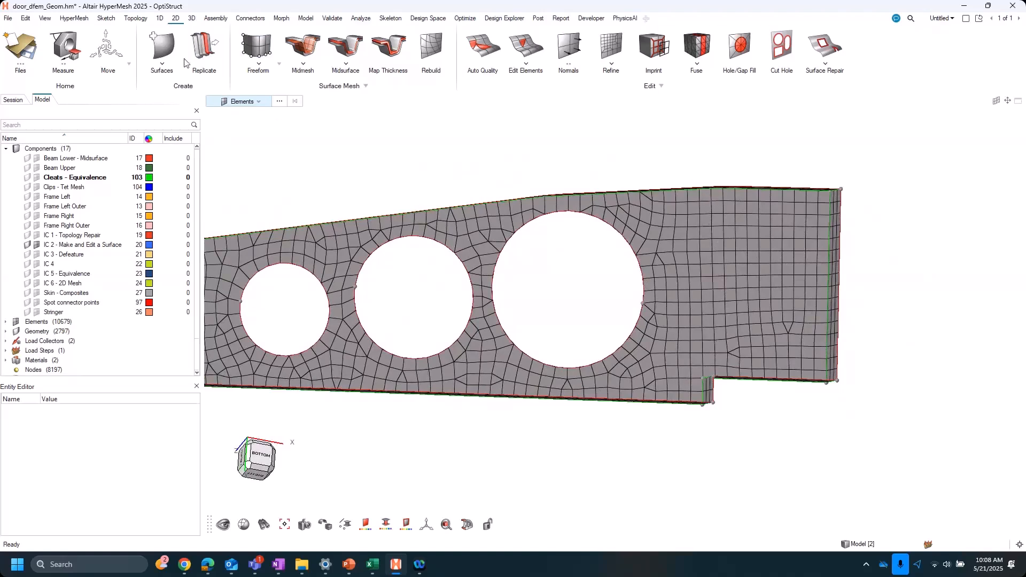
{"action": "left_click", "coordinate": [134, 17]}
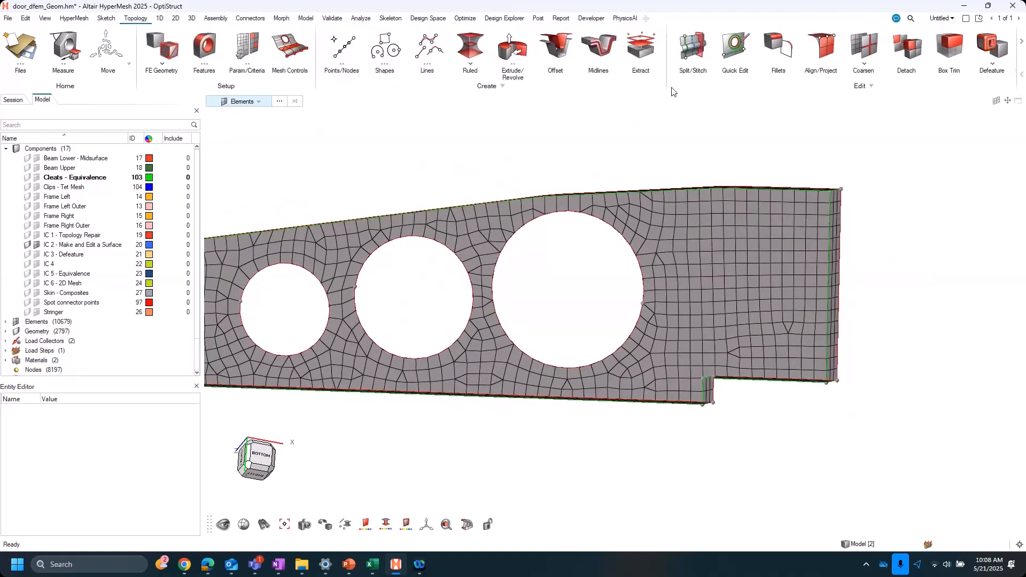
{"action": "left_click", "coordinate": [690, 54]}
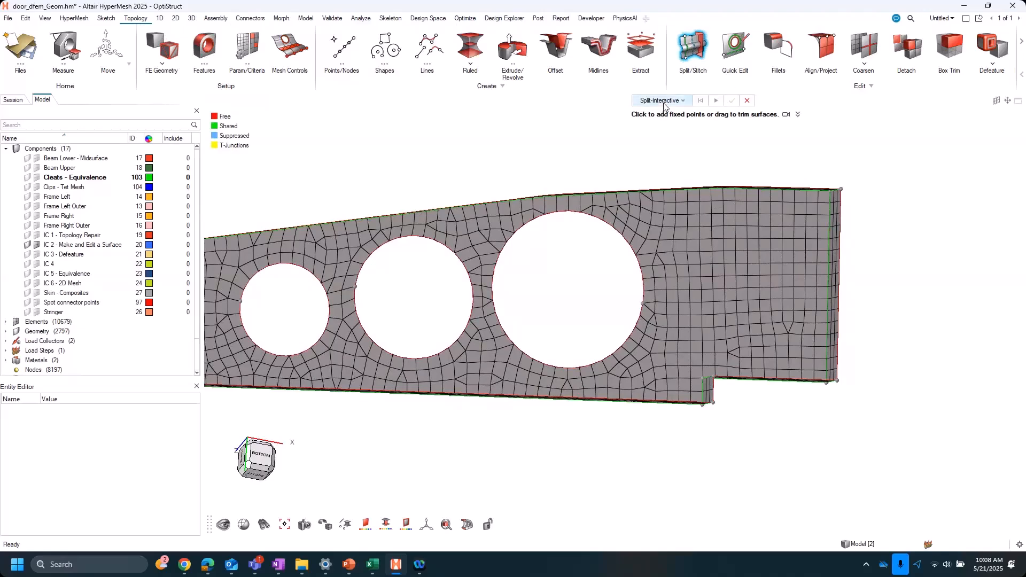
{"action": "middle_click_drag", "start_coordinate": [691, 300], "coordinate": [721, 240]}
{"action": "scroll", "coordinate": [716, 267], "scroll_direction": "up", "scroll_amount": 4}
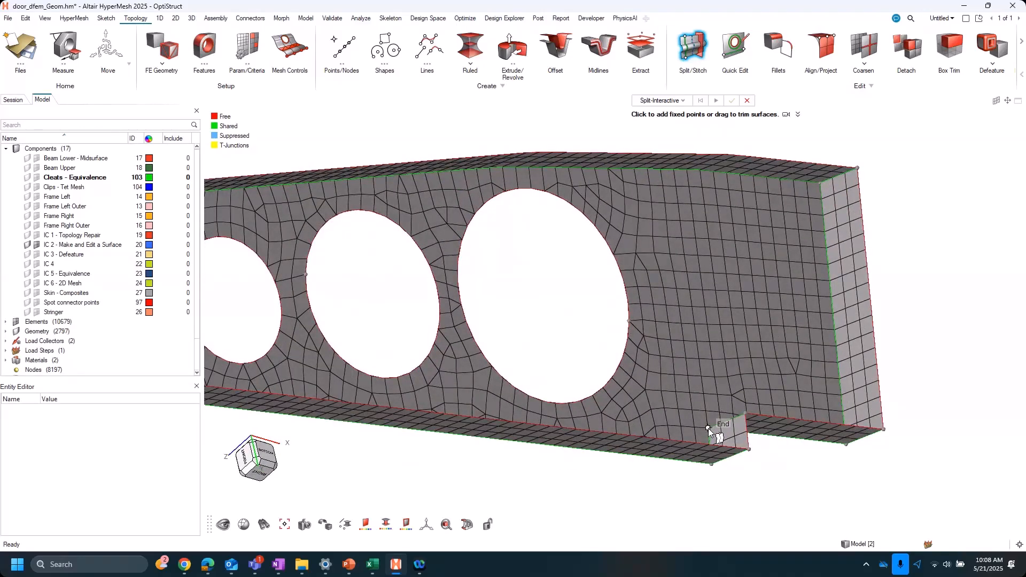
{"action": "left_click_drag", "start_coordinate": [707, 427], "coordinate": [684, 172]}
{"action": "middle_click_drag", "start_coordinate": [770, 353], "coordinate": [804, 473]}
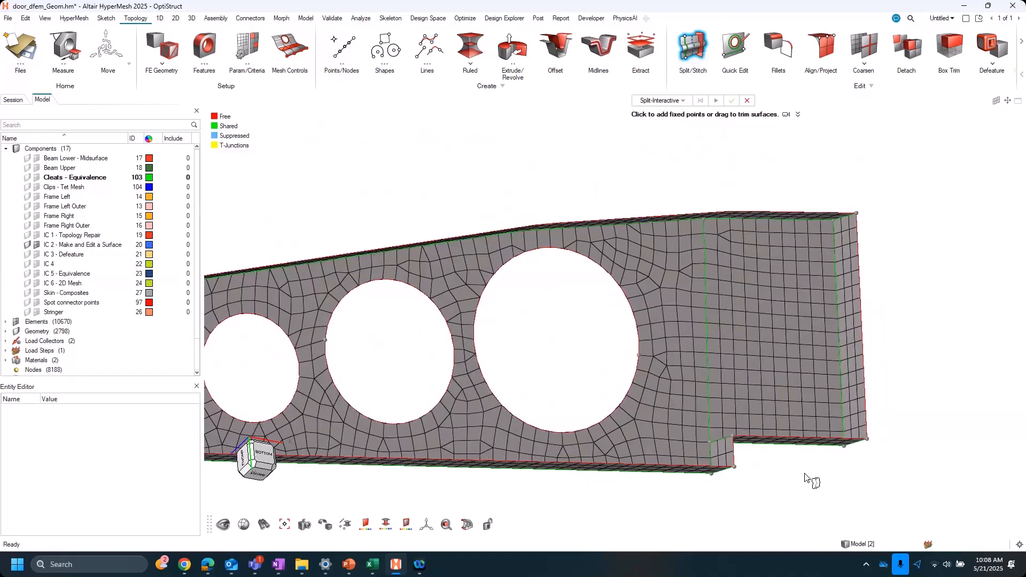
{"action": "middle_click_drag", "start_coordinate": [805, 473], "coordinate": [702, 287]}
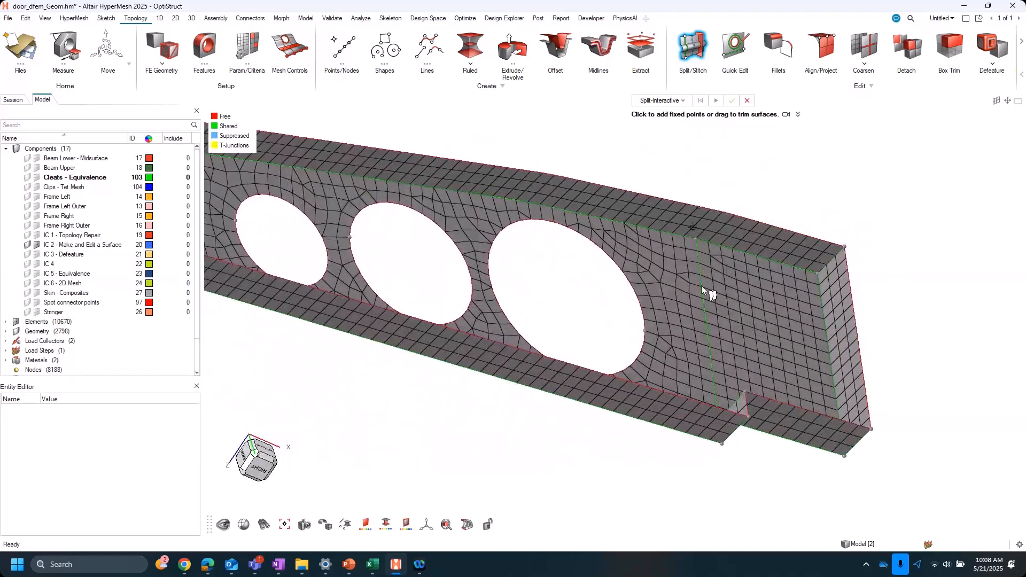
Step: Review the available colour modes and examine the mesh along the new split edge beside the largest hole
{"action": "left_click", "coordinate": [366, 525]}
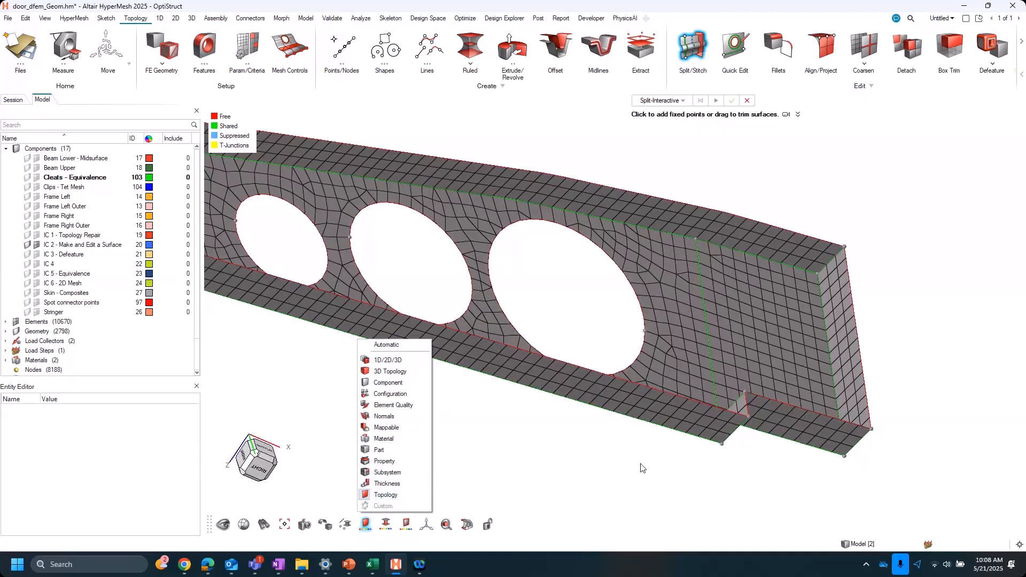
{"action": "left_click", "coordinate": [521, 420]}
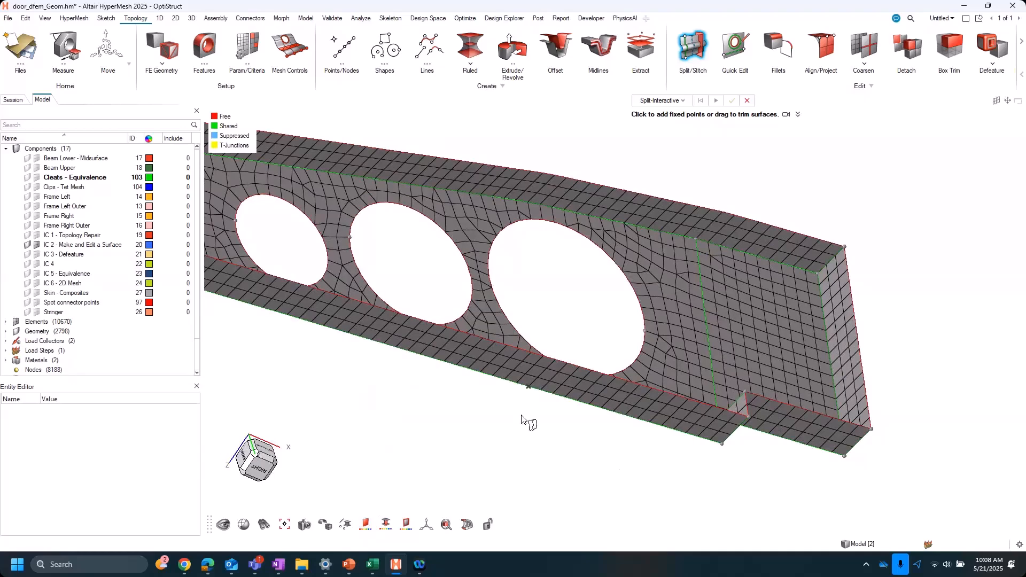
{"action": "mouse_move", "coordinate": [522, 420]}
{"action": "middle_mouse_down"}
{"action": "mouse_move", "coordinate": [524, 402]}
{"action": "mouse_move", "coordinate": [521, 451]}
{"action": "mouse_move", "coordinate": [527, 419]}
{"action": "middle_mouse_up"}
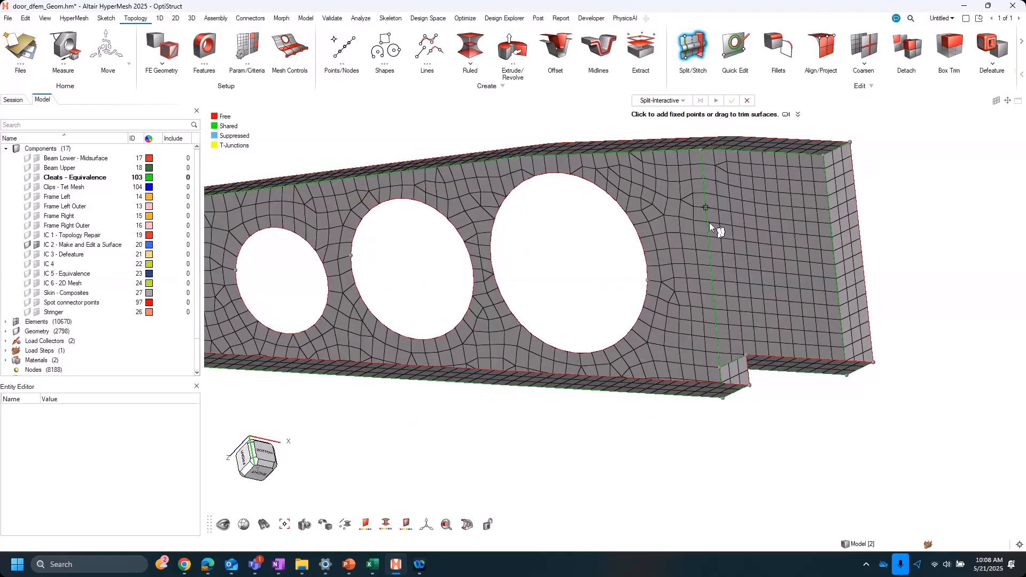
{"action": "scroll", "coordinate": [709, 222], "scroll_direction": "up", "scroll_amount": 2}
{"action": "scroll", "coordinate": [710, 171], "scroll_direction": "down", "scroll_amount": 2}
{"action": "right_click_drag", "start_coordinate": [702, 254], "coordinate": [700, 351]}
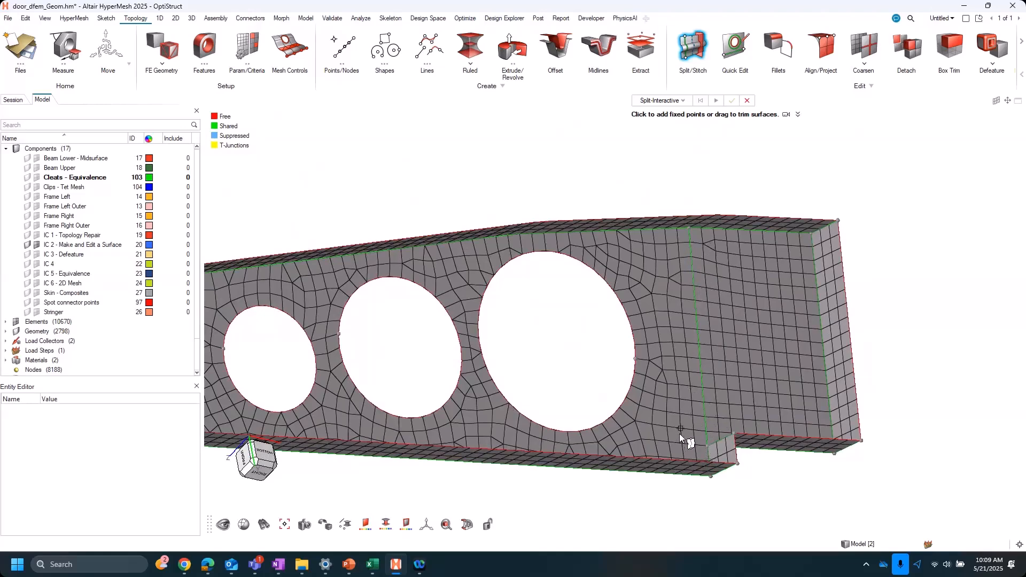
Step: Try an interactive split across the web between the smallest hole and the narrow end, and undo it
{"action": "key", "text": "f"}
{"action": "middle_click_drag", "start_coordinate": [604, 384], "coordinate": [547, 395]}
{"action": "right_click_drag", "start_coordinate": [276, 354], "coordinate": [451, 357]}
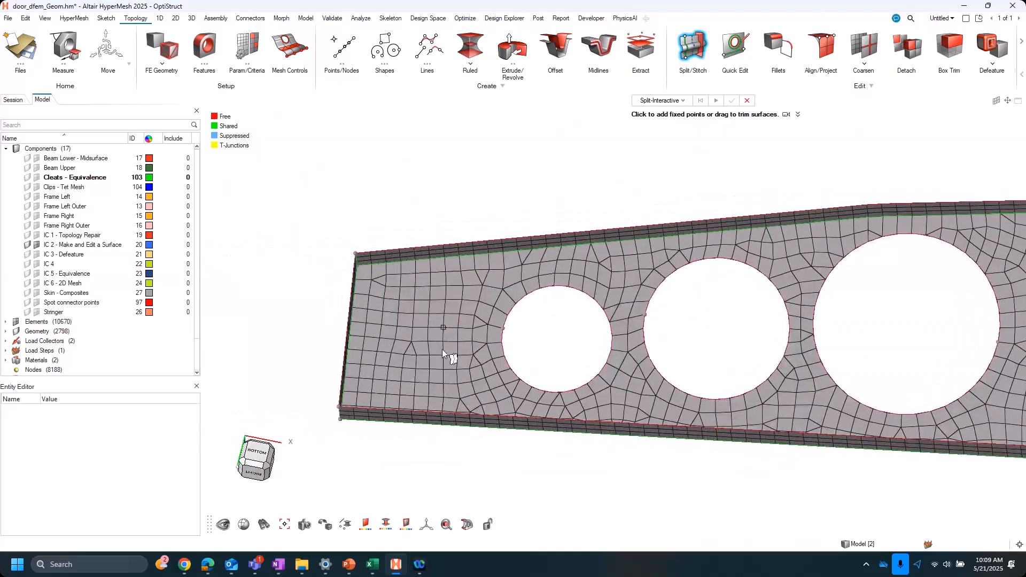
{"action": "middle_click_drag", "start_coordinate": [474, 378], "coordinate": [472, 270]}
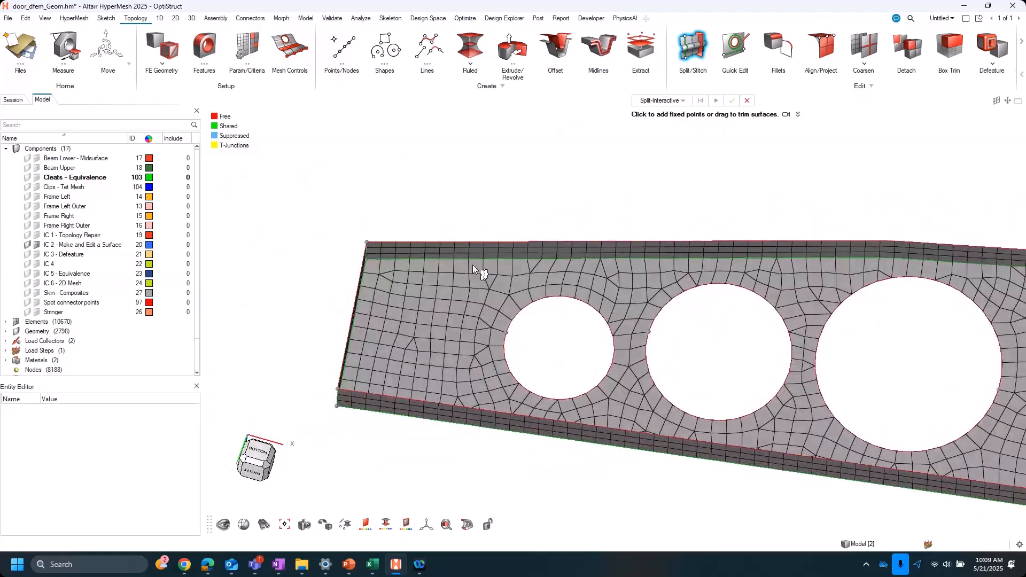
{"action": "middle_click_drag", "start_coordinate": [482, 389], "coordinate": [452, 425]}
{"action": "left_click_drag", "start_coordinate": [453, 426], "coordinate": [469, 258]}
{"action": "middle_click_drag", "start_coordinate": [469, 258], "coordinate": [473, 231]}
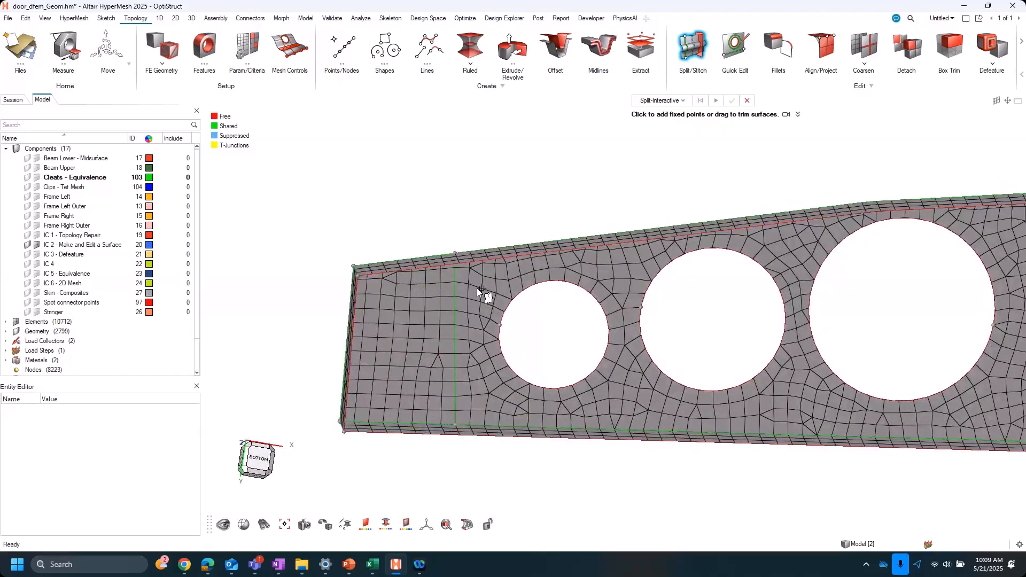
{"action": "key", "text": "ctrl+z"}
Step: Split the web surface interactively from flange to flange between the smallest hole and the narrow end
{"action": "left_click_drag", "start_coordinate": [442, 424], "coordinate": [470, 263]}
{"action": "middle_click_drag", "start_coordinate": [515, 379], "coordinate": [586, 445]}
{"action": "scroll", "coordinate": [585, 445], "scroll_direction": "down", "scroll_amount": 3}
{"action": "right_click_drag", "start_coordinate": [691, 487], "coordinate": [643, 480]}
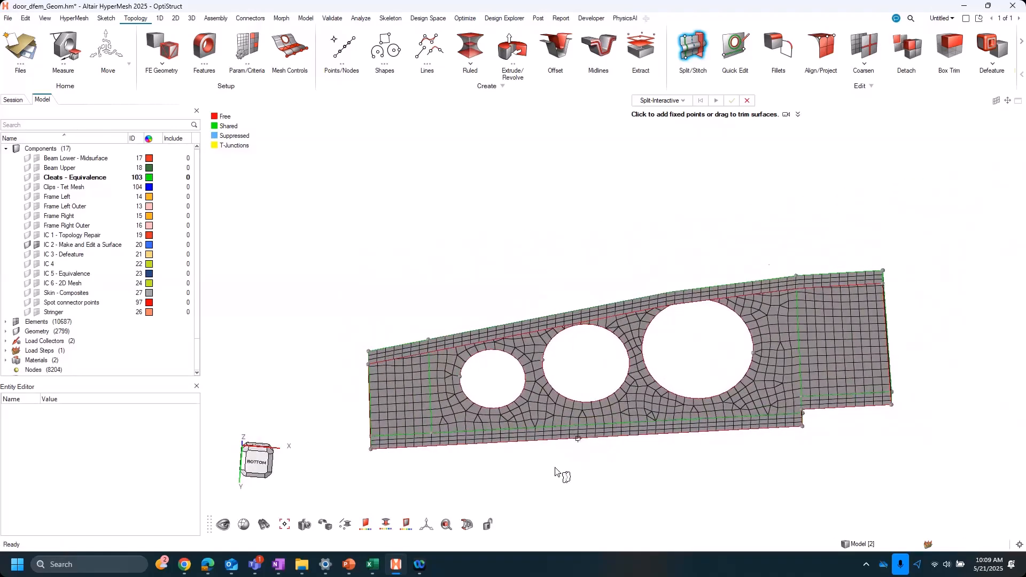
{"action": "middle_click_drag", "start_coordinate": [534, 473], "coordinate": [594, 399]}
{"action": "right_click_drag", "start_coordinate": [593, 398], "coordinate": [586, 368]}
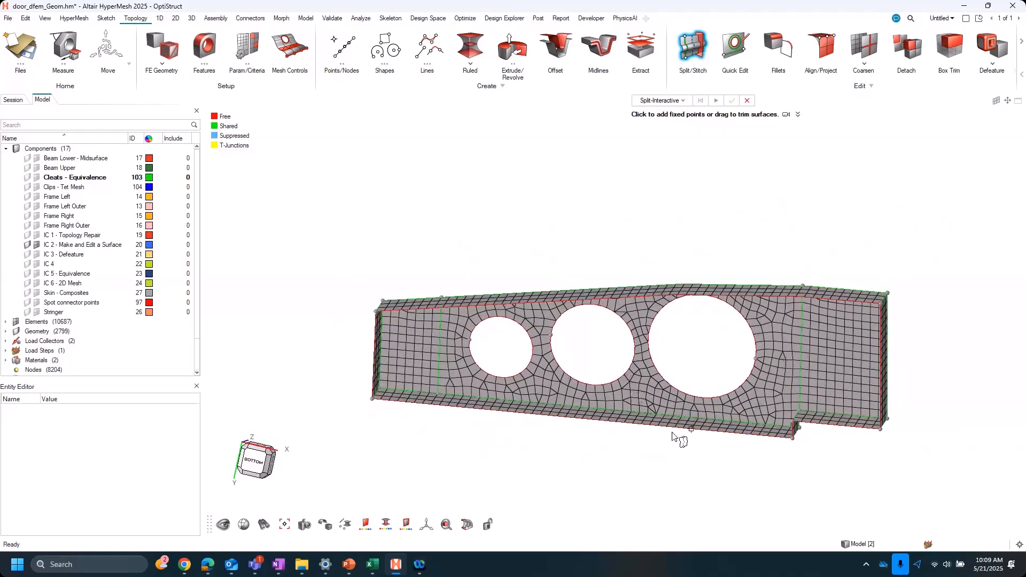
Step: Suppress the split edge between the smallest hole and the narrow end of the web
{"action": "left_click", "coordinate": [447, 347]}
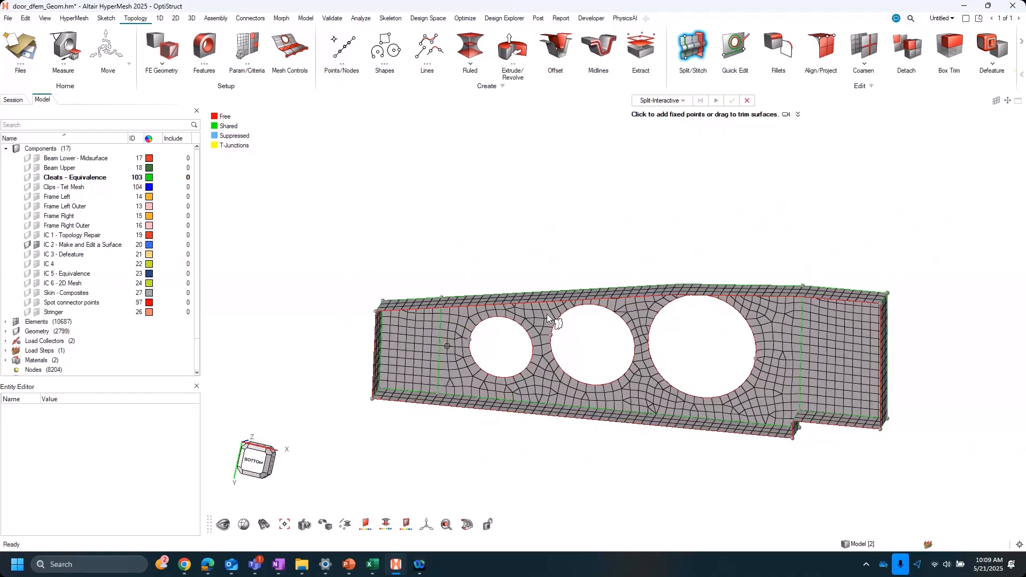
{"action": "left_click", "coordinate": [659, 101]}
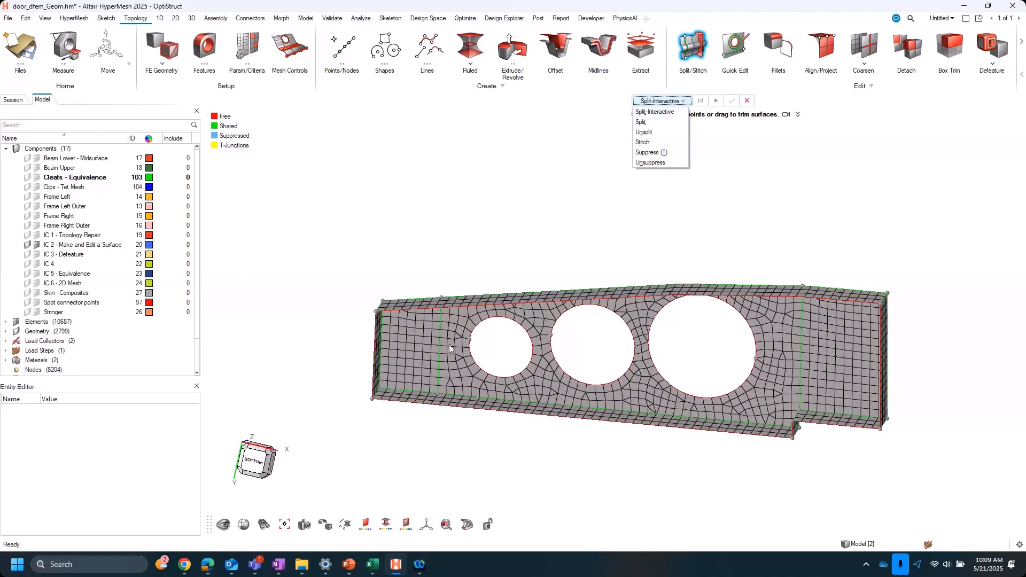
{"action": "right_click_drag", "start_coordinate": [469, 334], "coordinate": [507, 332]}
{"action": "scroll", "coordinate": [474, 332], "scroll_direction": "up", "scroll_amount": 3}
{"action": "middle_click_drag", "start_coordinate": [479, 390], "coordinate": [486, 309]}
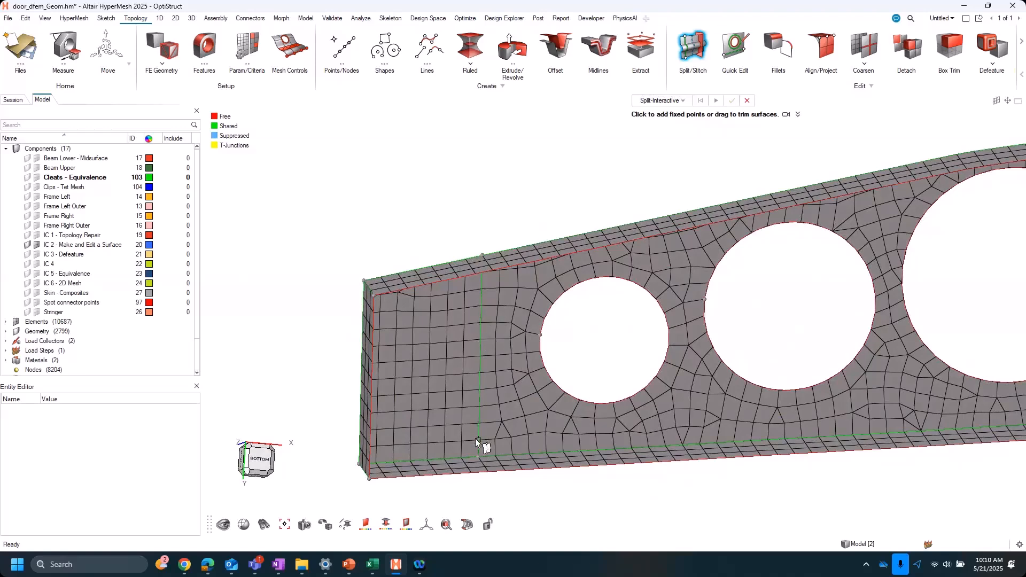
{"action": "left_click", "coordinate": [678, 101]}
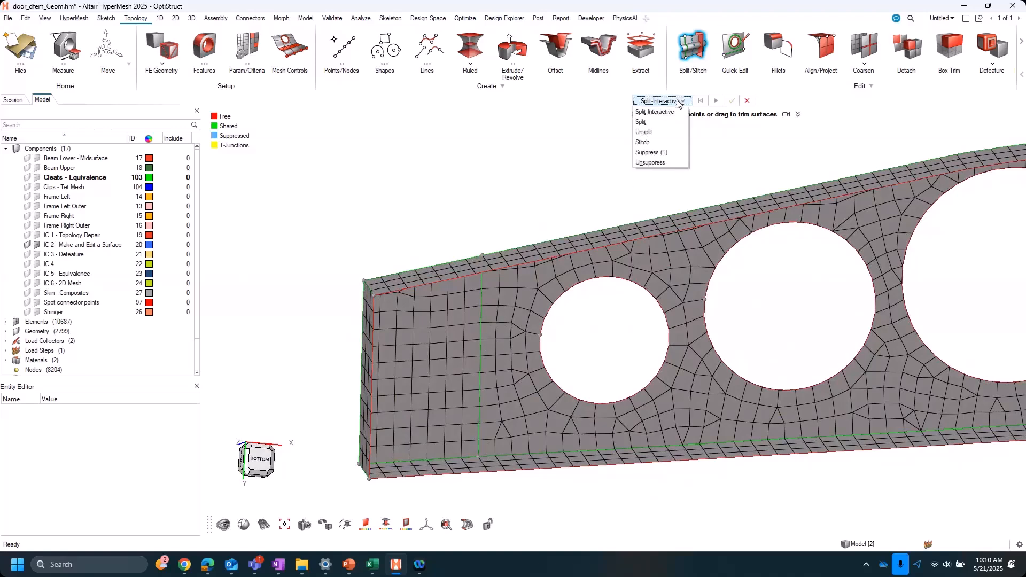
{"action": "left_click", "coordinate": [661, 153]}
{"action": "left_click", "coordinate": [484, 319]}
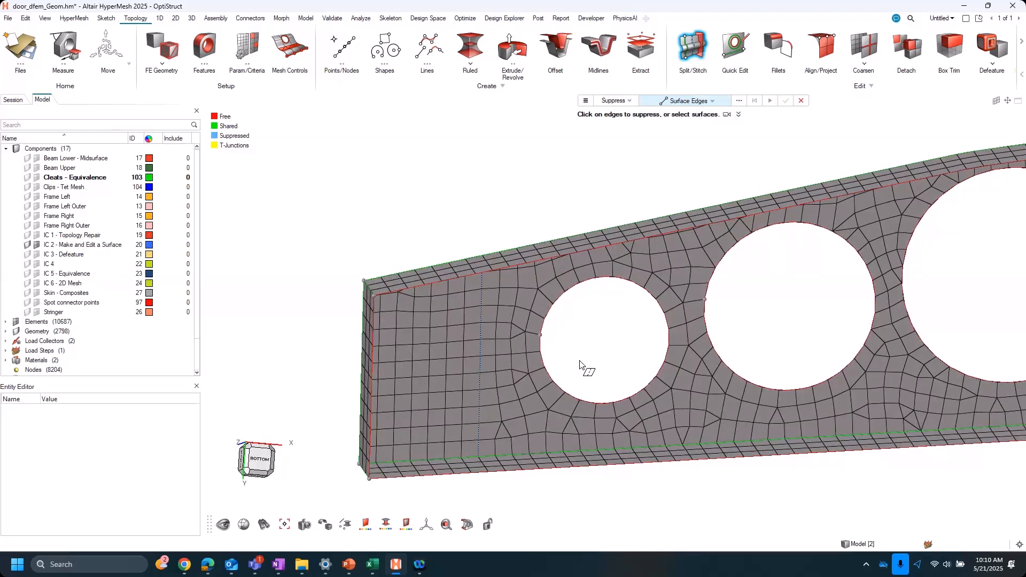
Step: Try the Split and Stitch operations on the suppressed edge beside the smallest hole
{"action": "left_click", "coordinate": [615, 102]}
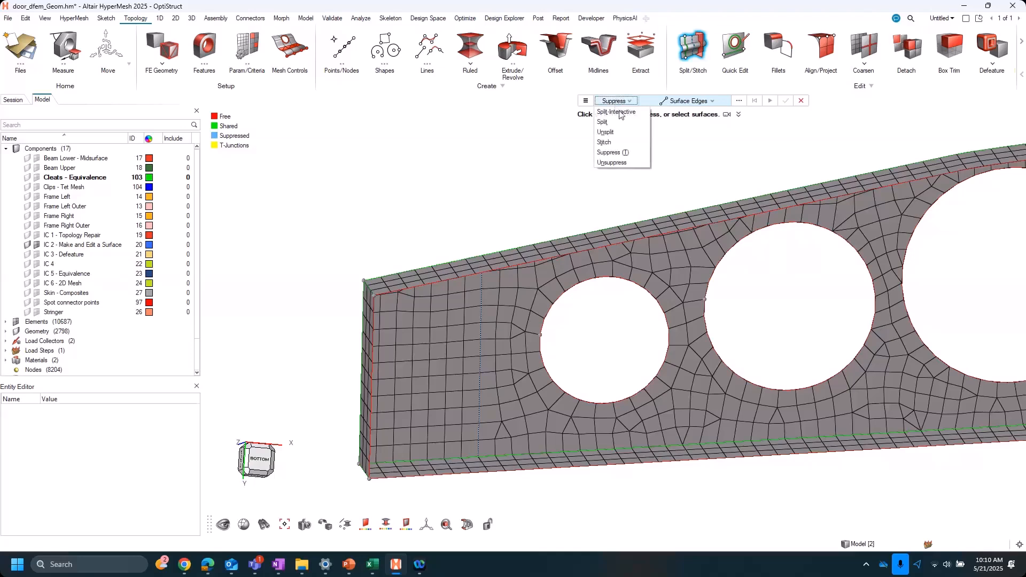
{"action": "left_click", "coordinate": [614, 121]}
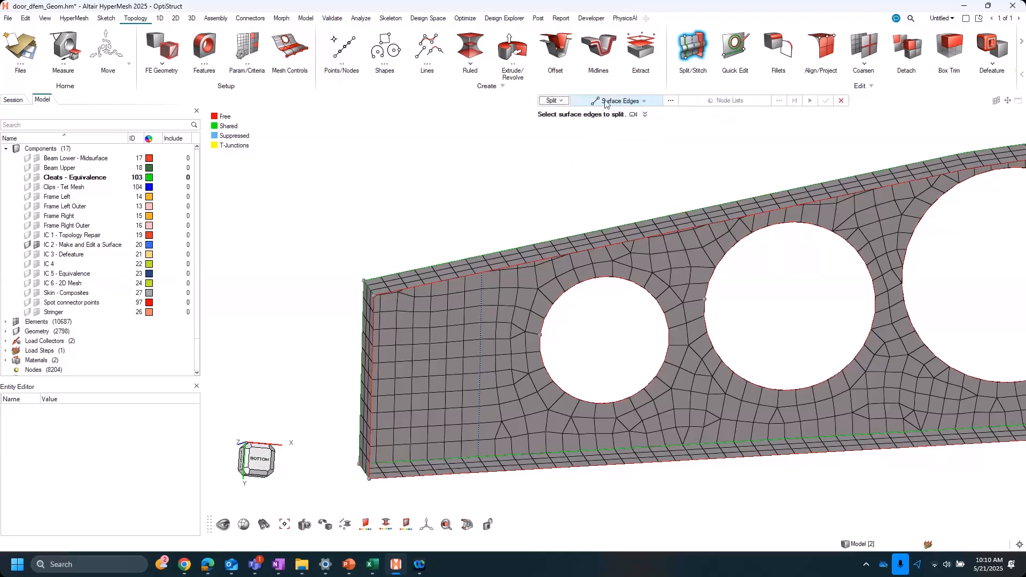
{"action": "left_click", "coordinate": [480, 310]}
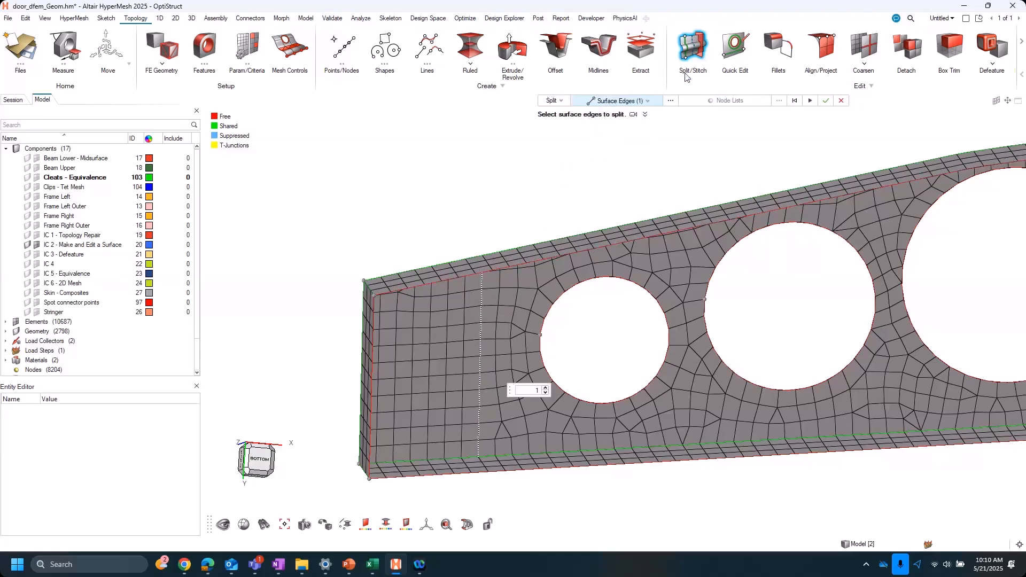
{"action": "left_click", "coordinate": [692, 53]}
{"action": "left_click", "coordinate": [691, 54]}
{"action": "left_click", "coordinate": [625, 100]}
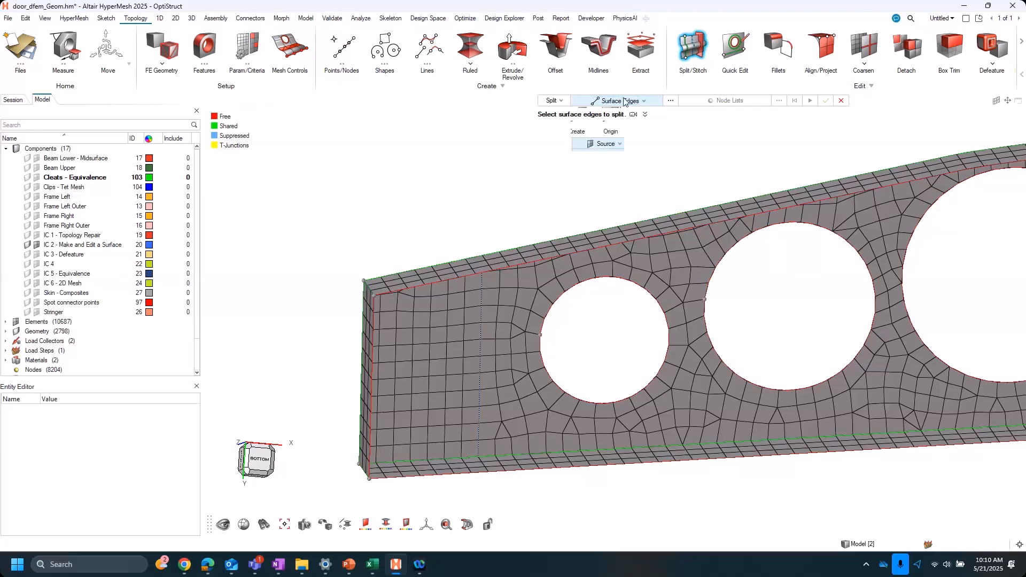
{"action": "left_click", "coordinate": [561, 101]}
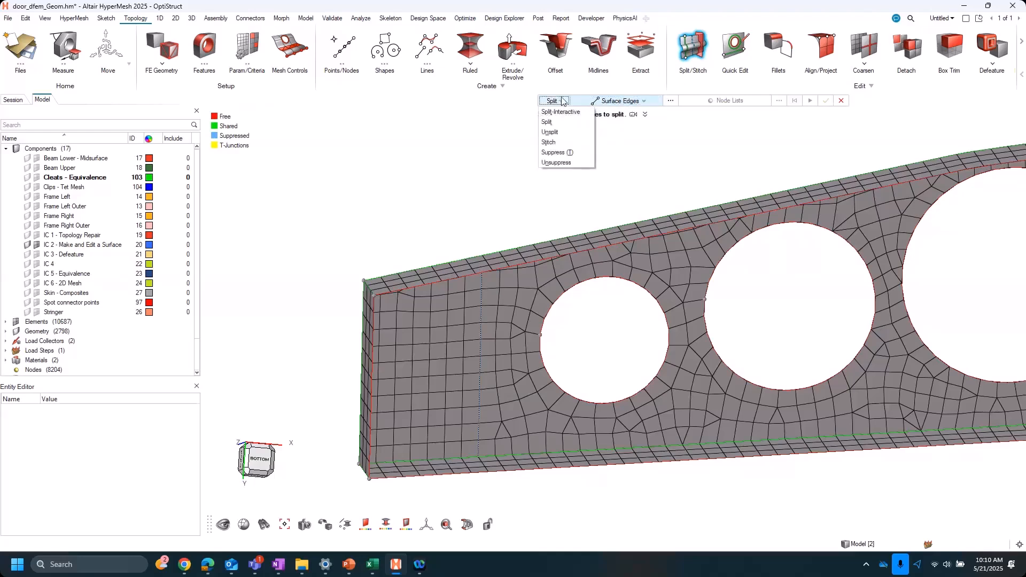
{"action": "left_click", "coordinate": [567, 142]}
{"action": "left_click", "coordinate": [480, 320]}
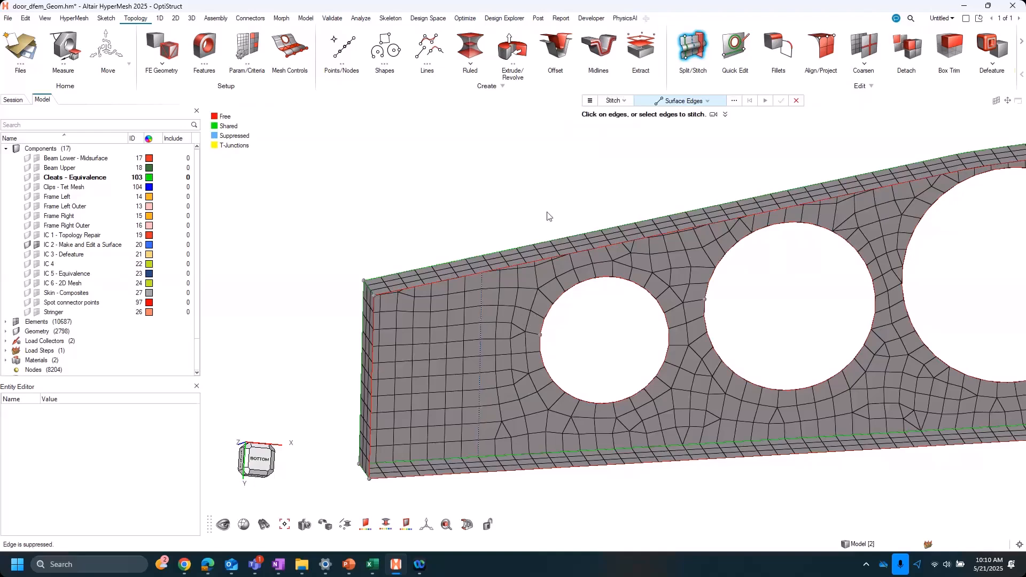
Step: Toggle the suppressed edge beside the smallest hole back to a shared edge using the Suppress operation
{"action": "left_click", "coordinate": [614, 101]}
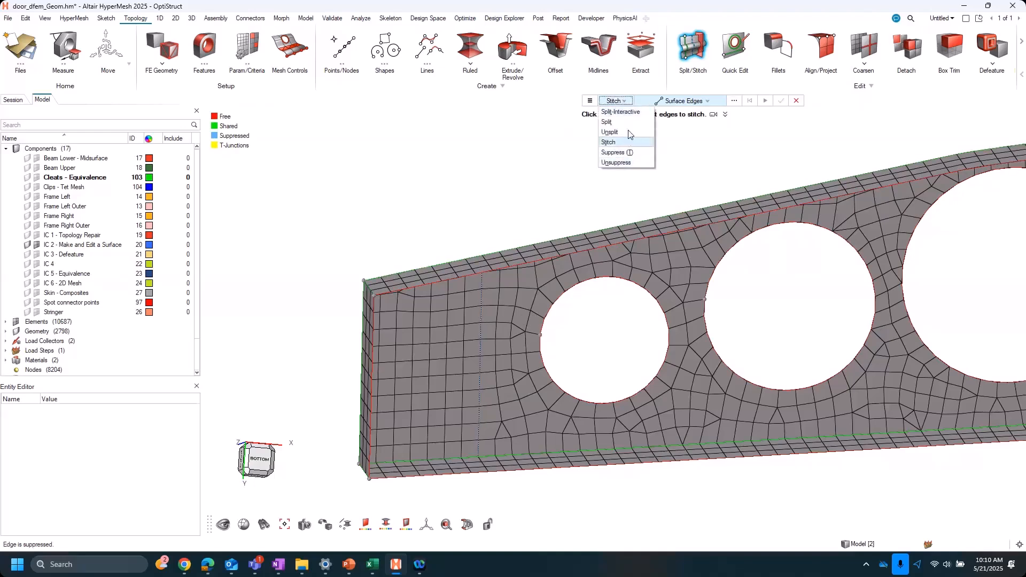
{"action": "left_click", "coordinate": [613, 153]}
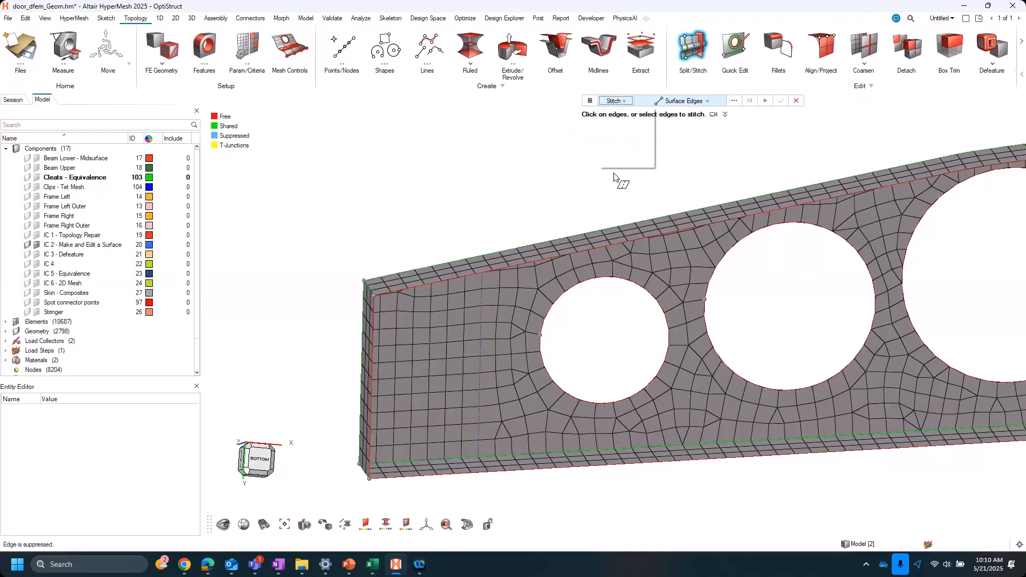
{"action": "left_click", "coordinate": [480, 338]}
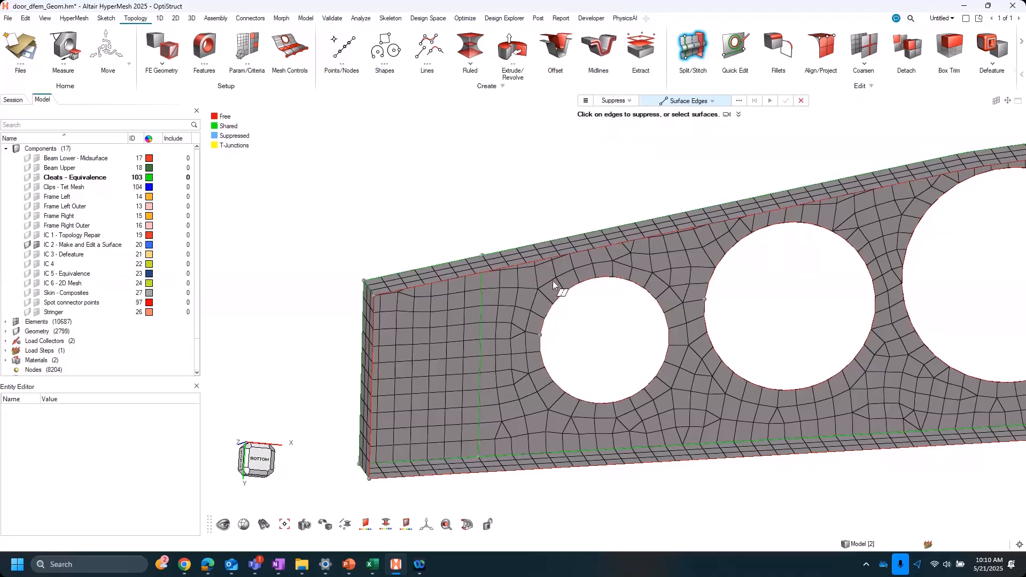
Step: Examine the split surfaces at both ends of IC 2, and review the Quick Edit operations, including Washer Split
{"action": "middle_click_drag", "start_coordinate": [579, 355], "coordinate": [609, 357]}
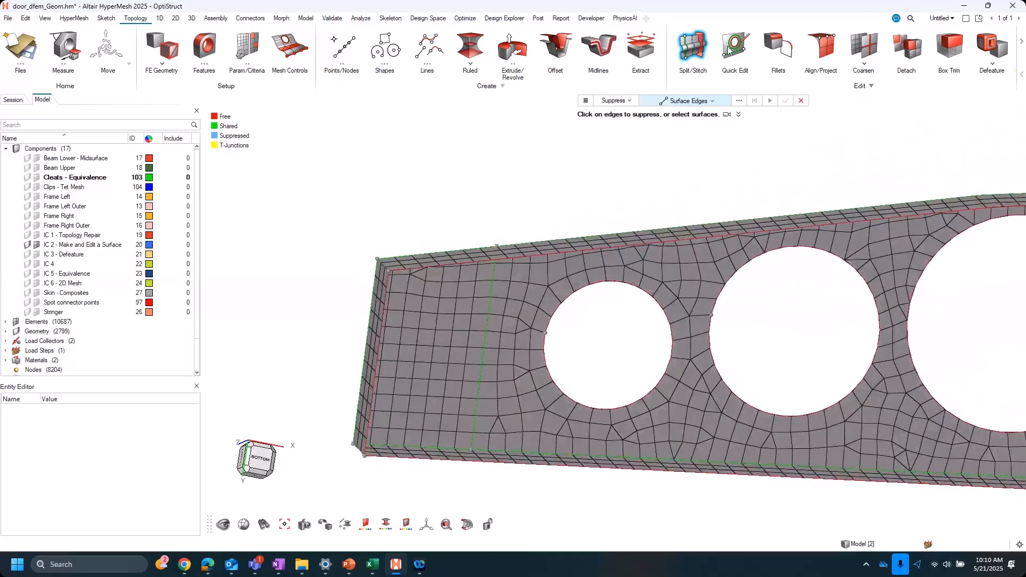
{"action": "right_click_drag", "start_coordinate": [734, 176], "coordinate": [652, 169]}
{"action": "scroll", "coordinate": [652, 169], "scroll_direction": "down", "scroll_amount": 2}
{"action": "right_click_drag", "start_coordinate": [731, 144], "coordinate": [622, 163]}
{"action": "middle_click_drag", "start_coordinate": [632, 290], "coordinate": [567, 247]}
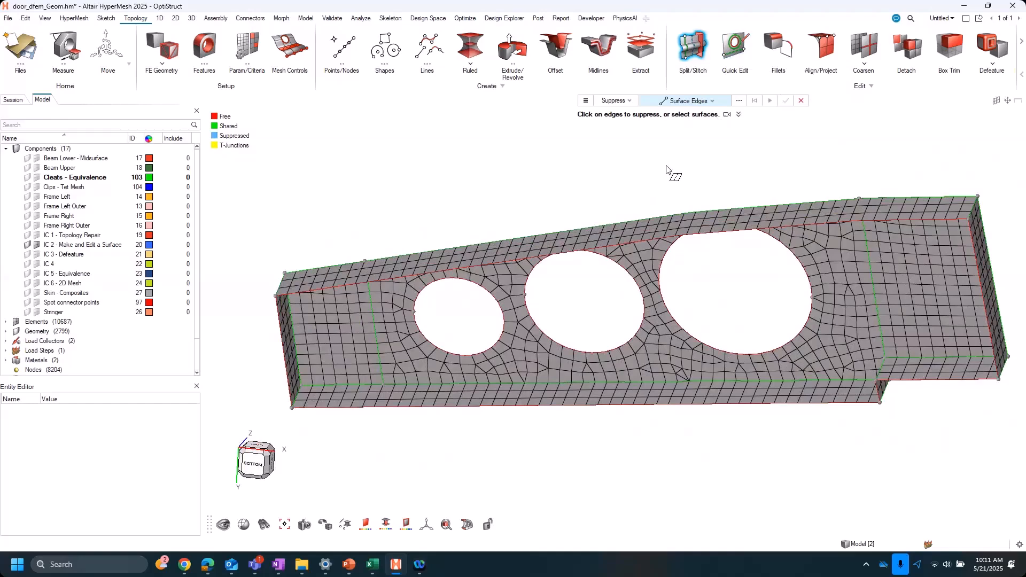
{"action": "mouse_move", "coordinate": [578, 302]}
{"action": "middle_mouse_down"}
{"action": "mouse_move", "coordinate": [588, 272]}
{"action": "mouse_move", "coordinate": [587, 302]}
{"action": "middle_mouse_up"}
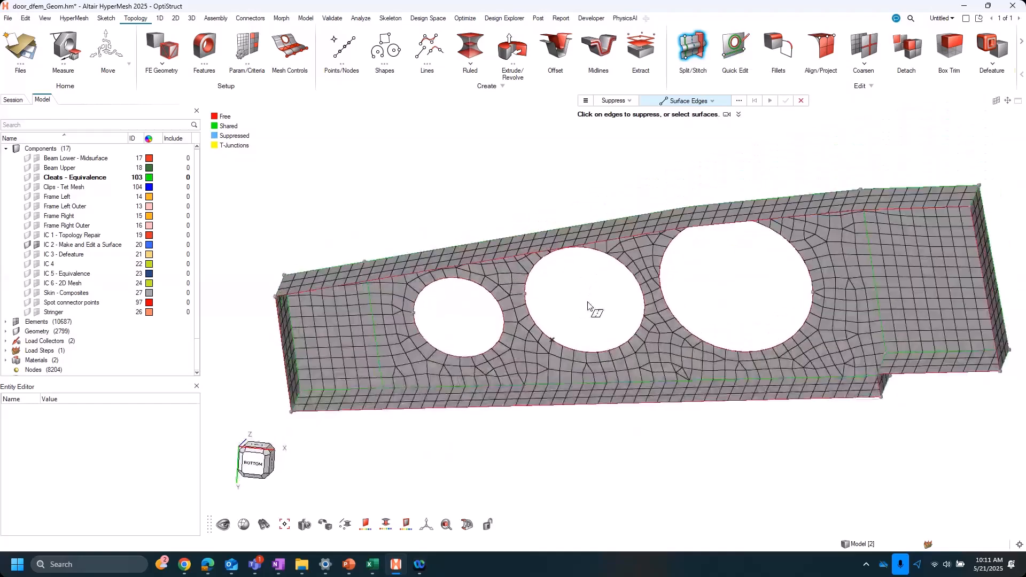
{"action": "left_click", "coordinate": [739, 47]}
{"action": "left_click", "coordinate": [721, 101]}
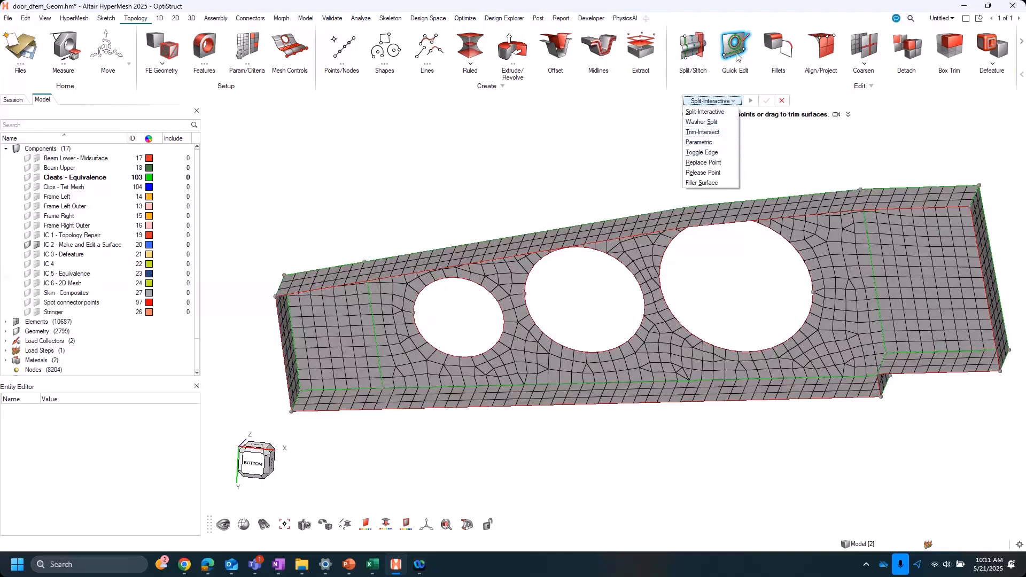
{"action": "left_click", "coordinate": [701, 122]}
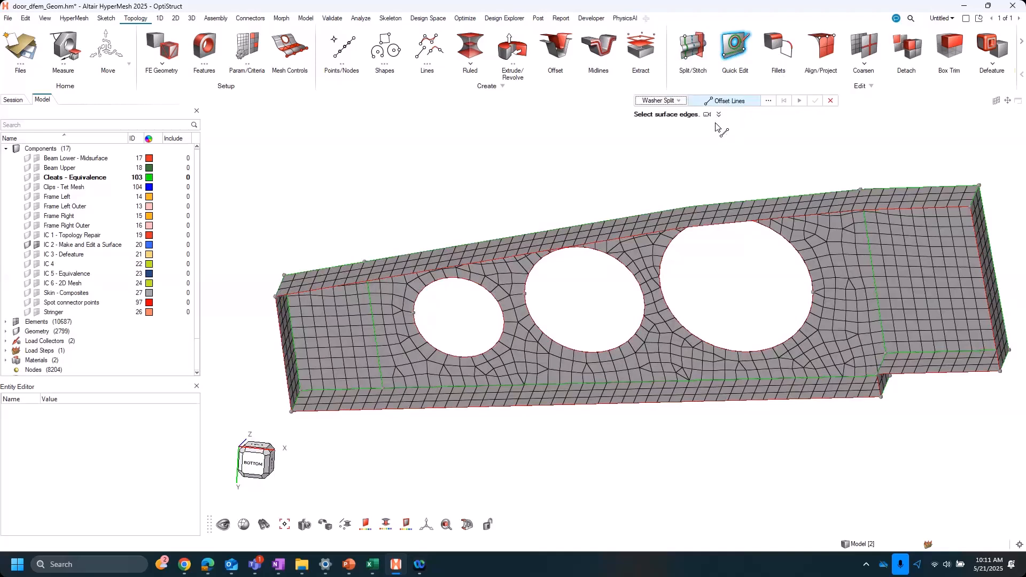
{"action": "left_click", "coordinate": [736, 48]}
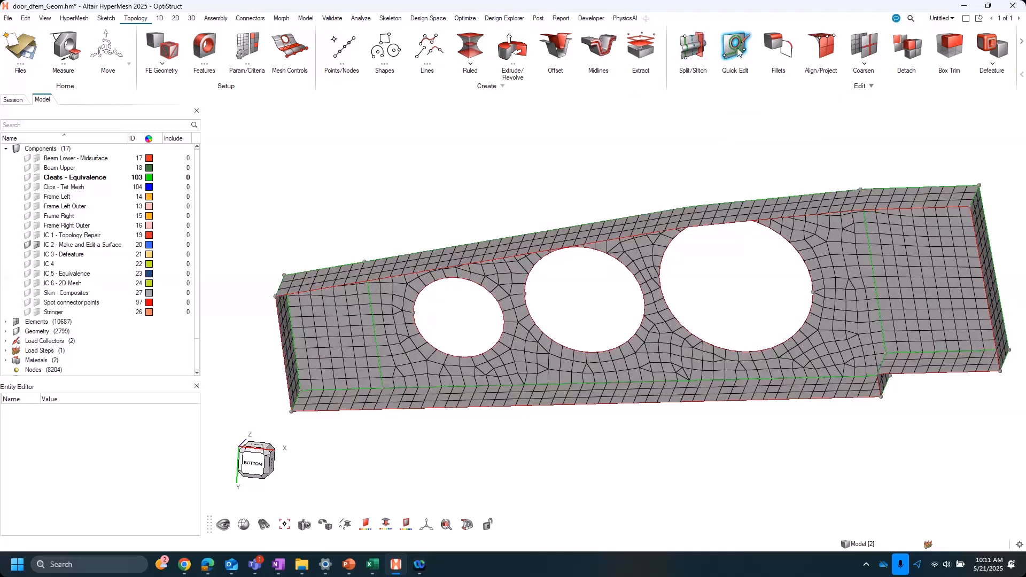
{"action": "left_click", "coordinate": [554, 50]}
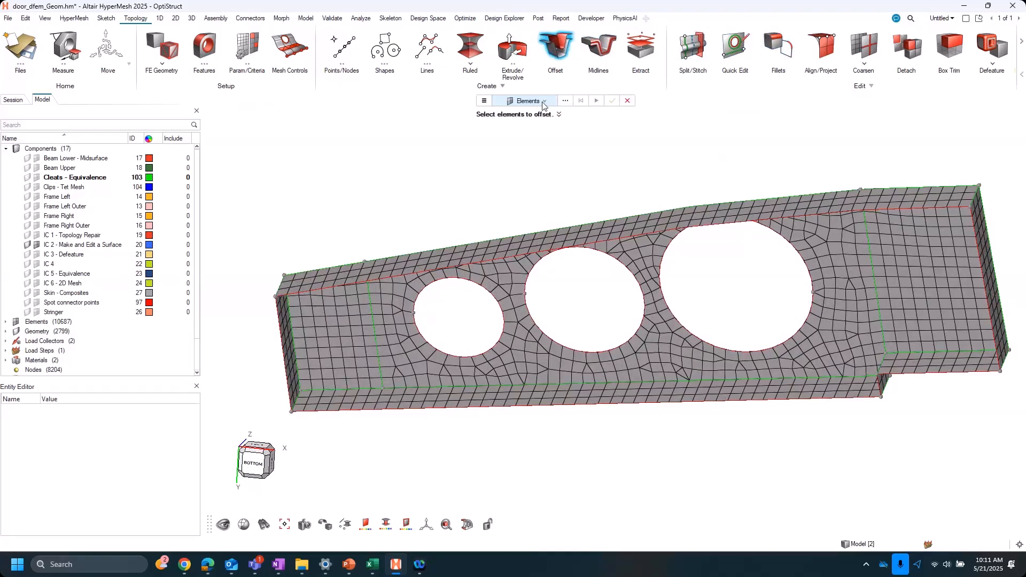
{"action": "left_click", "coordinate": [543, 101]}
{"action": "key", "text": "Escape"}
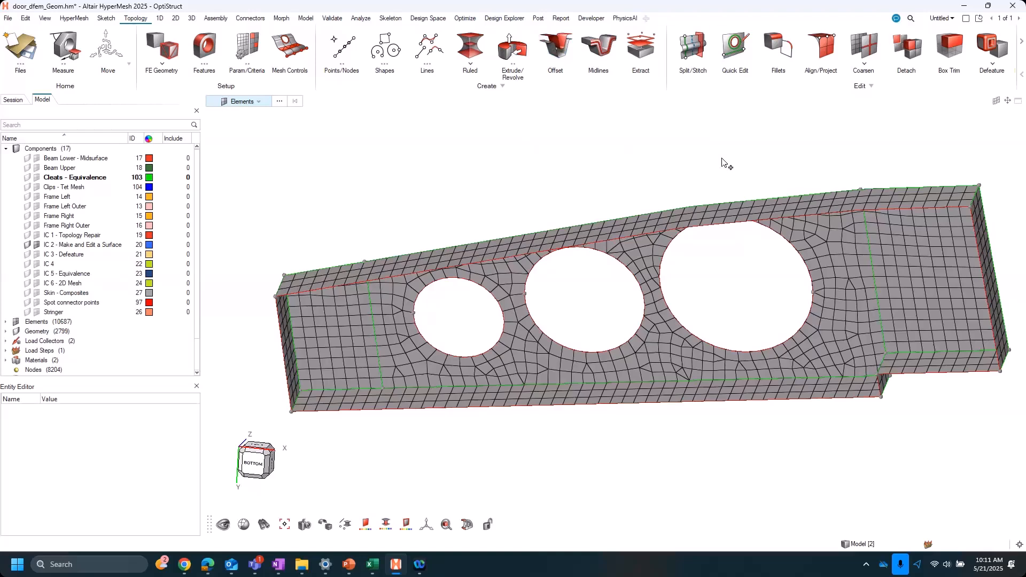
Step: Search the tools for "washer" and open the Washer Split operation of Quick Edit
{"action": "key", "text": "ctrl+f"}
{"action": "type", "text": "washer"}
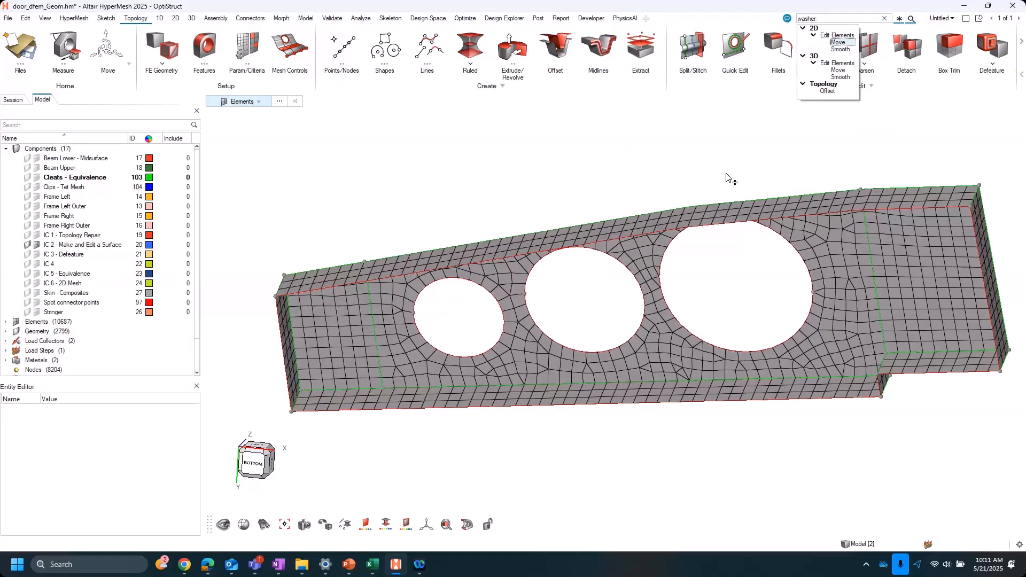
{"action": "left_click", "coordinate": [824, 18]}
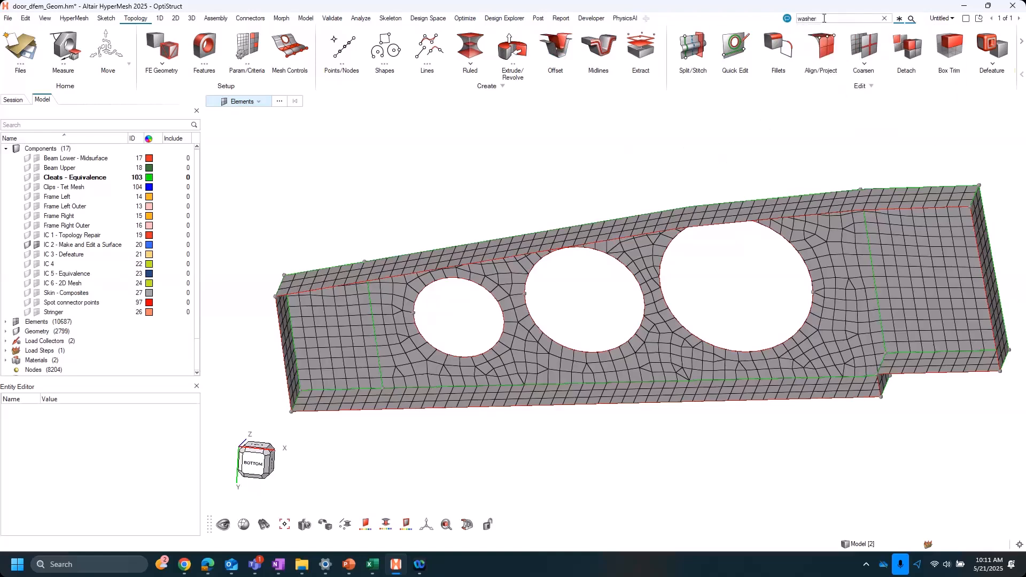
{"action": "key", "text": "BackSpace"}
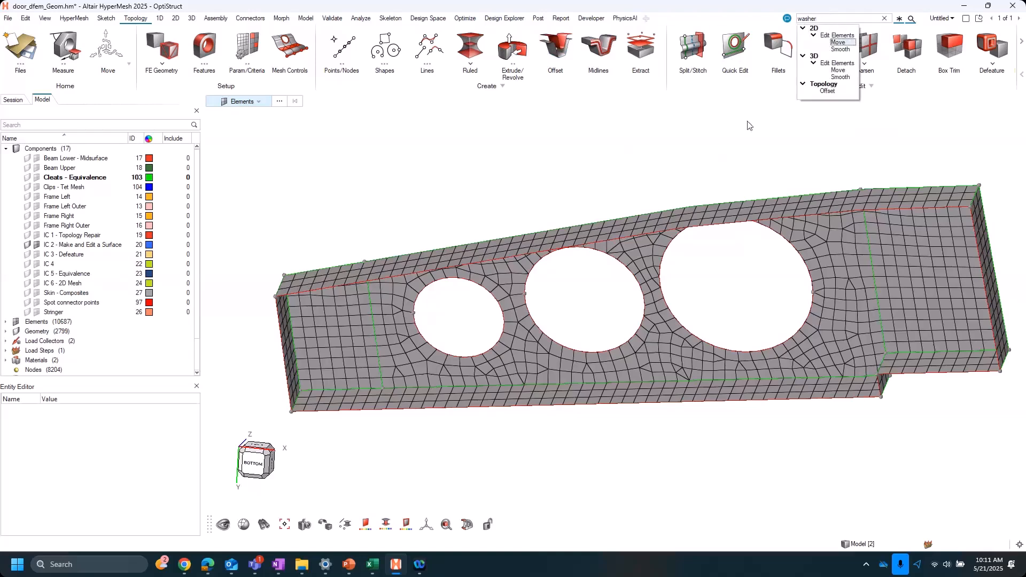
{"action": "left_click", "coordinate": [837, 93]}
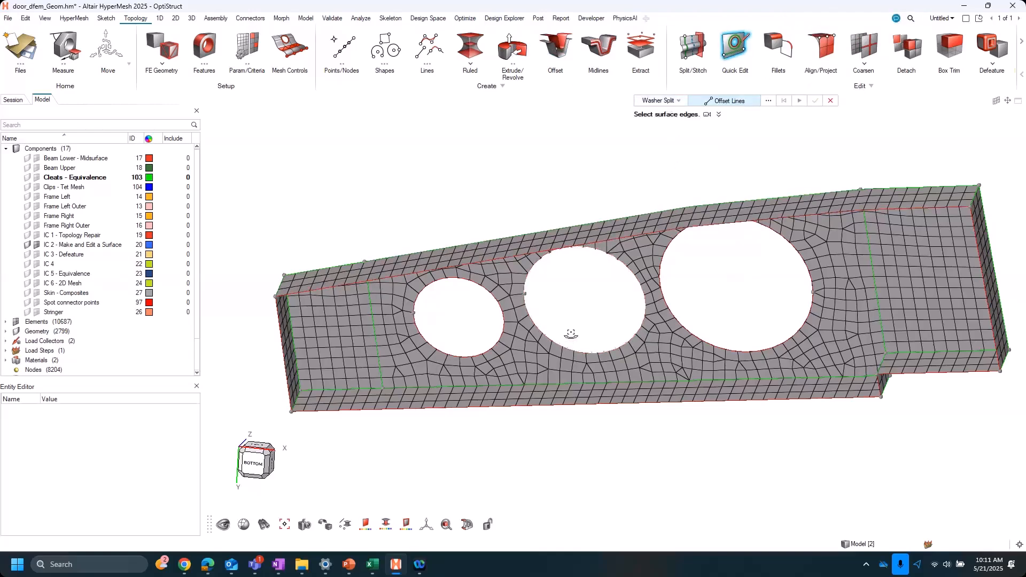
Step: Split a single washer ring with a 5.00 offset around the middle hole of the IC 2 web
{"action": "left_click_drag", "start_coordinate": [566, 331], "coordinate": [607, 291], "text": "ctrl"}
{"action": "scroll", "coordinate": [598, 294], "scroll_direction": "up", "scroll_amount": 2}
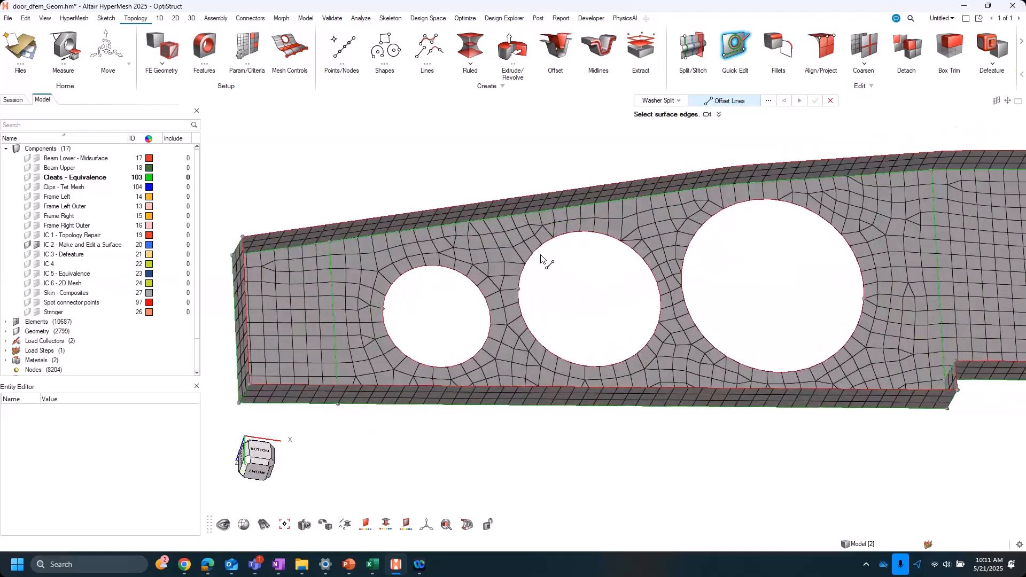
{"action": "left_click", "coordinate": [542, 251]}
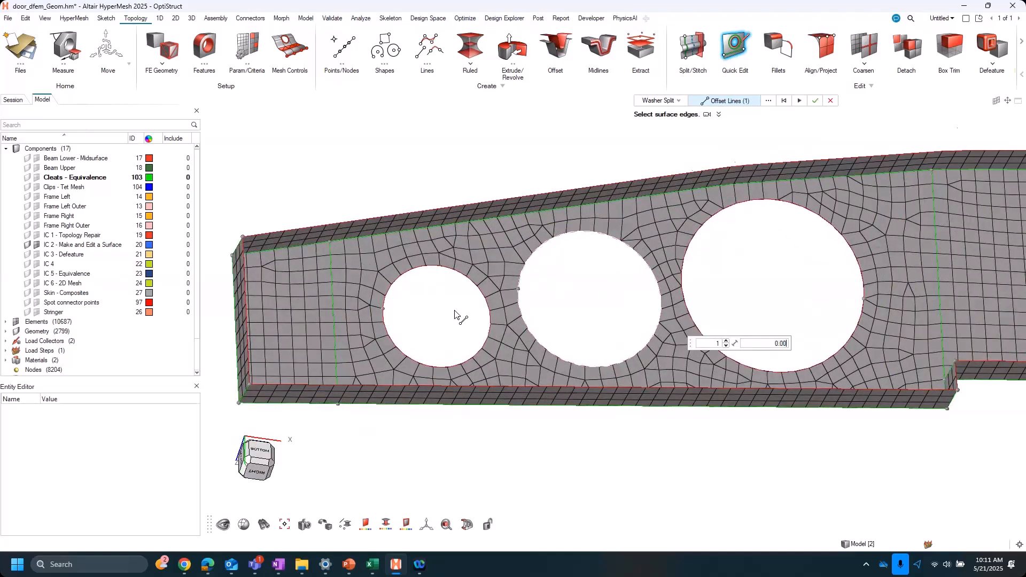
{"action": "scroll", "coordinate": [593, 284], "scroll_direction": "up", "scroll_amount": 1}
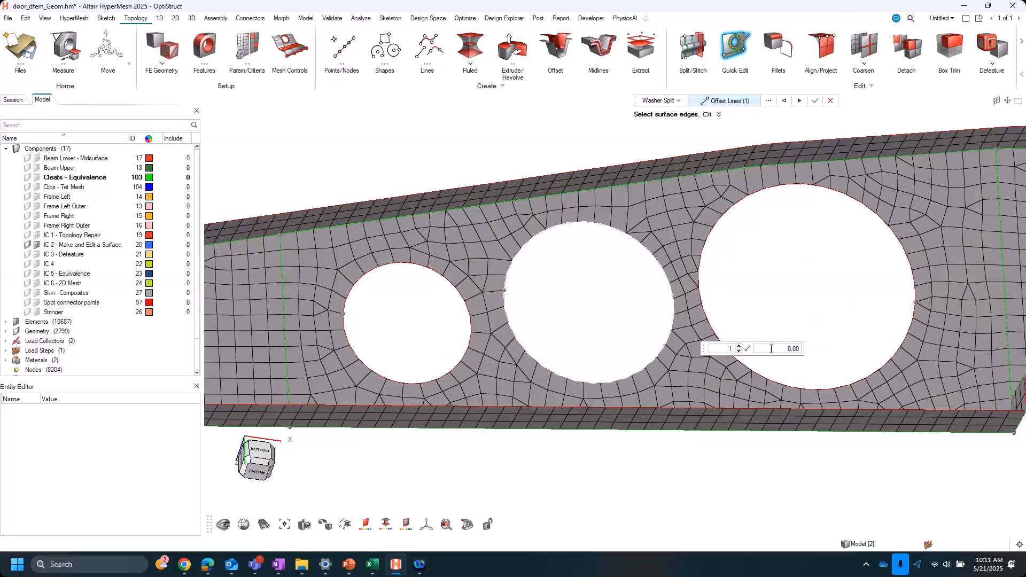
{"action": "left_click", "coordinate": [771, 349]}
{"action": "type", "text": "5"}
{"action": "key", "text": "Return"}
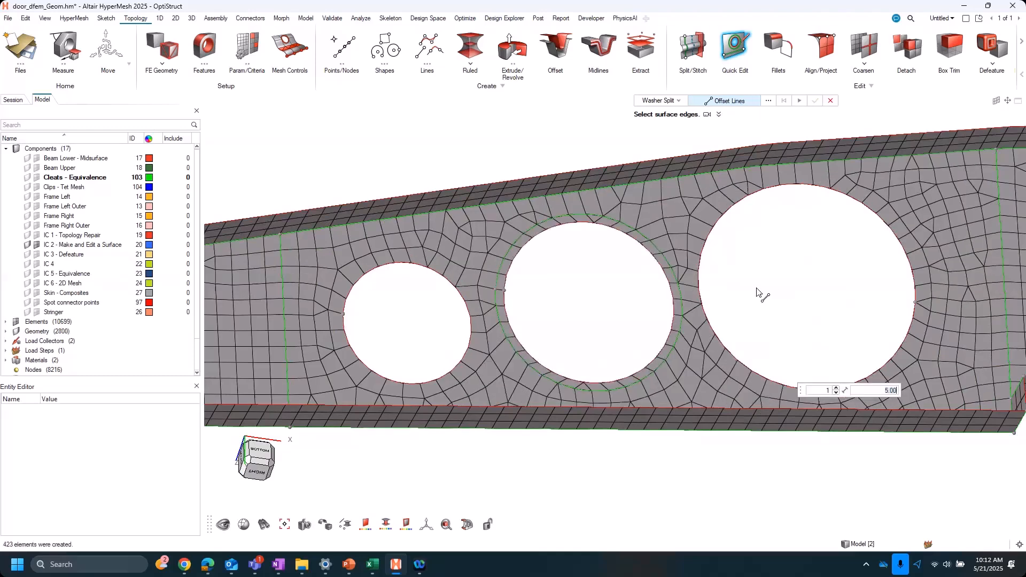
Step: Undo the single washer split and create two washer rings with a 5.00 offset around the middle hole
{"action": "left_click", "coordinate": [836, 389]}
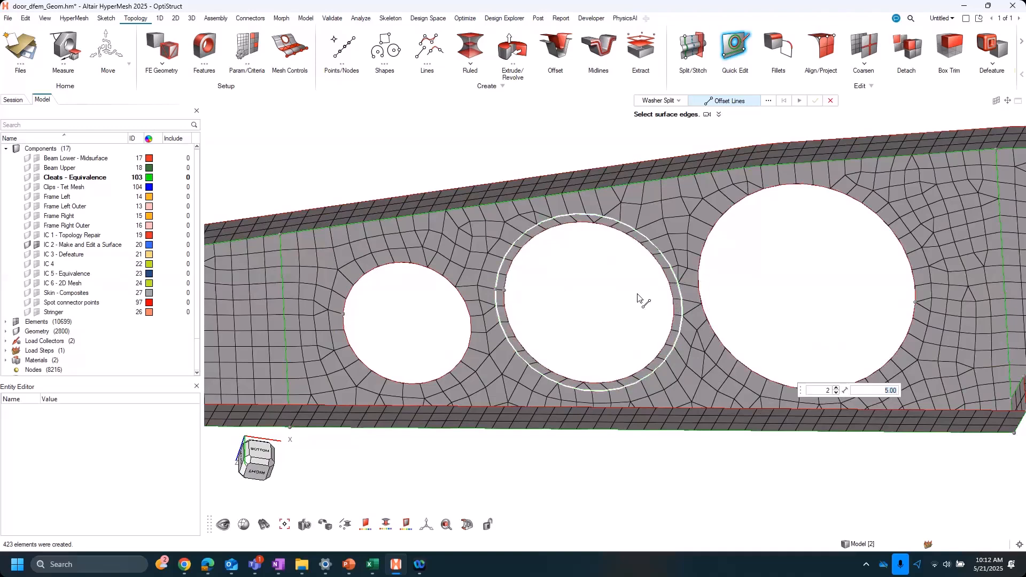
{"action": "key", "text": "ctrl+z"}
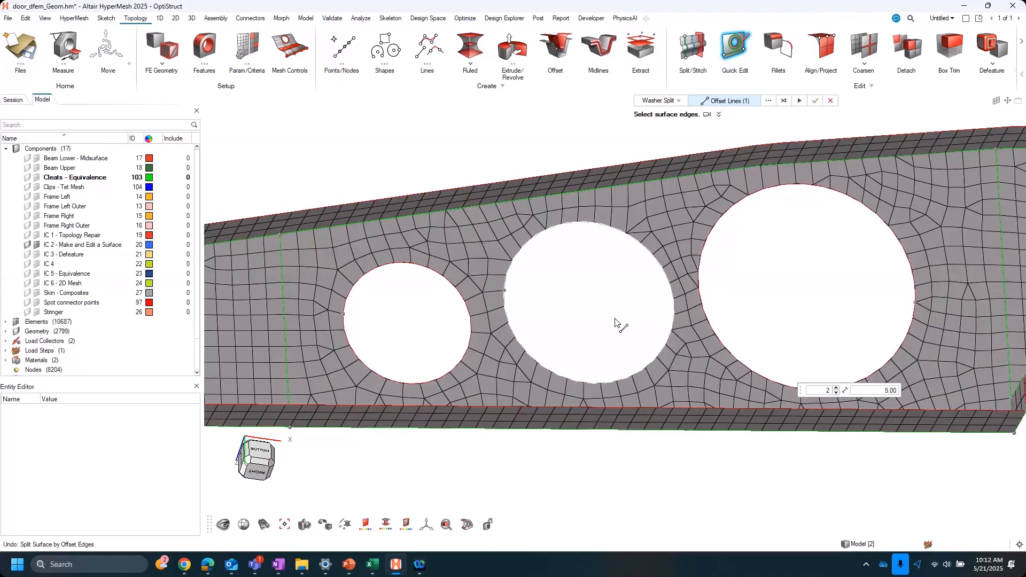
{"action": "left_click", "coordinate": [799, 100]}
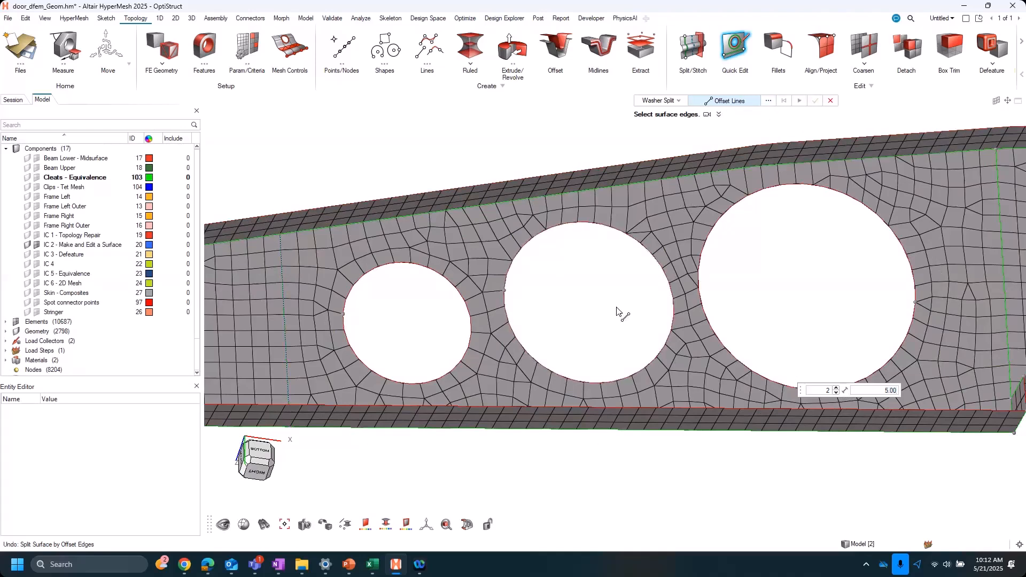
{"action": "key", "text": "ctrl+z"}
{"action": "left_click", "coordinate": [663, 263]}
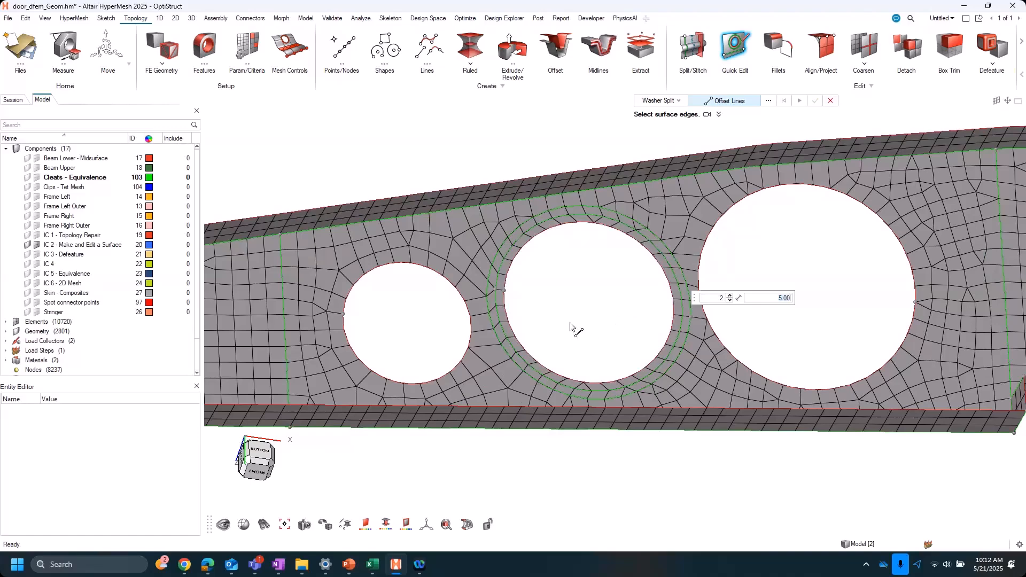
{"action": "middle_click_drag", "start_coordinate": [583, 325], "coordinate": [587, 342]}
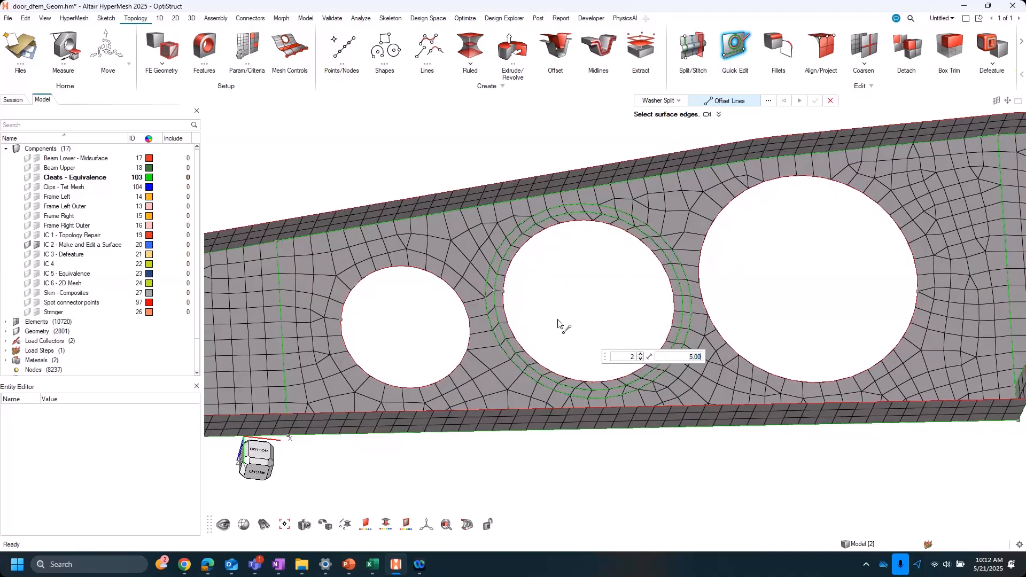
{"action": "middle_click_drag", "start_coordinate": [559, 322], "coordinate": [545, 293]}
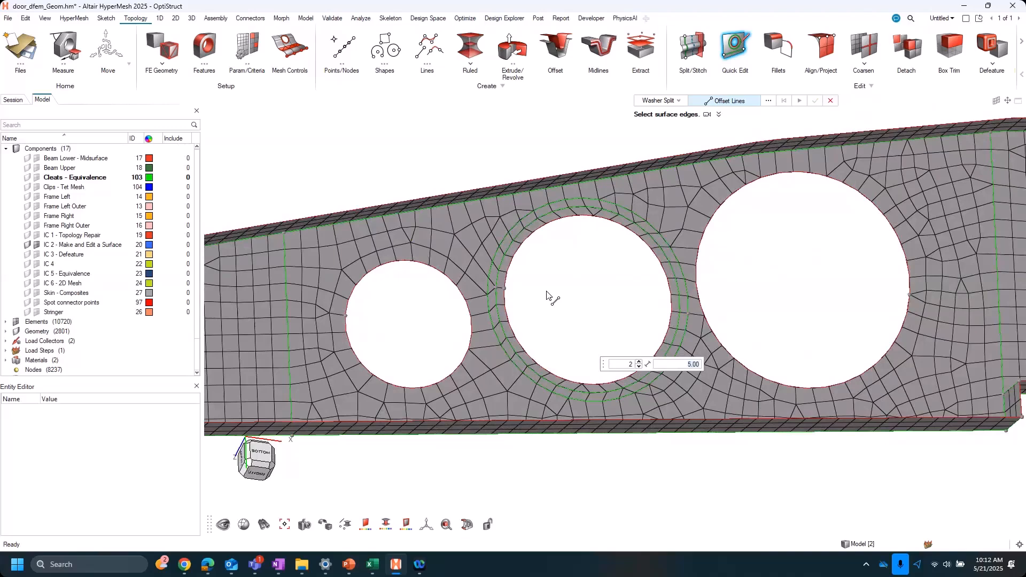
{"action": "middle_click_drag", "start_coordinate": [556, 308], "coordinate": [574, 282]}
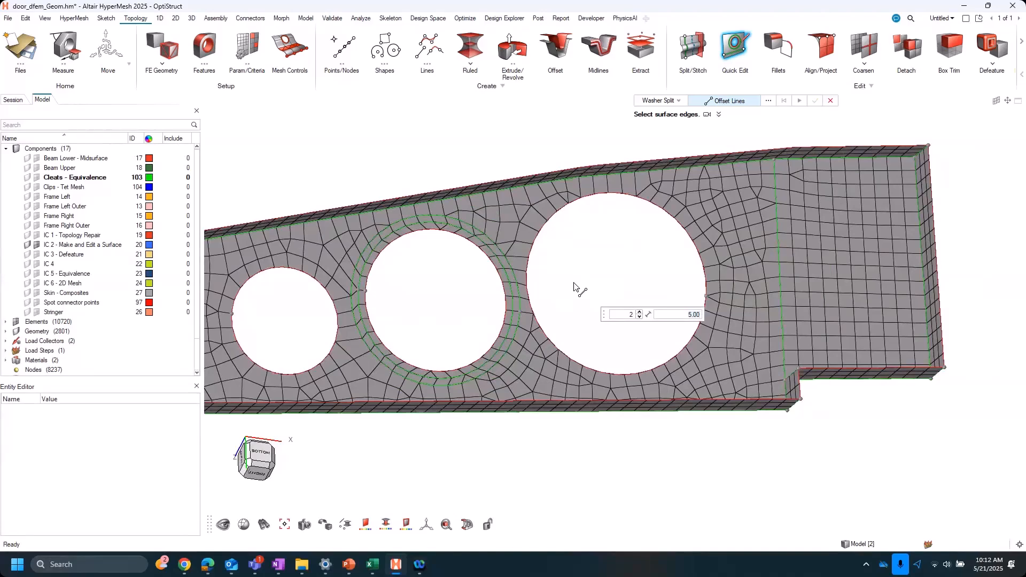
{"action": "key", "text": "Escape"}
Step: Delete all displayed mesh elements of IC 2, keeping the surface geometry
{"action": "middle_click_drag", "start_coordinate": [604, 325], "coordinate": [624, 312]}
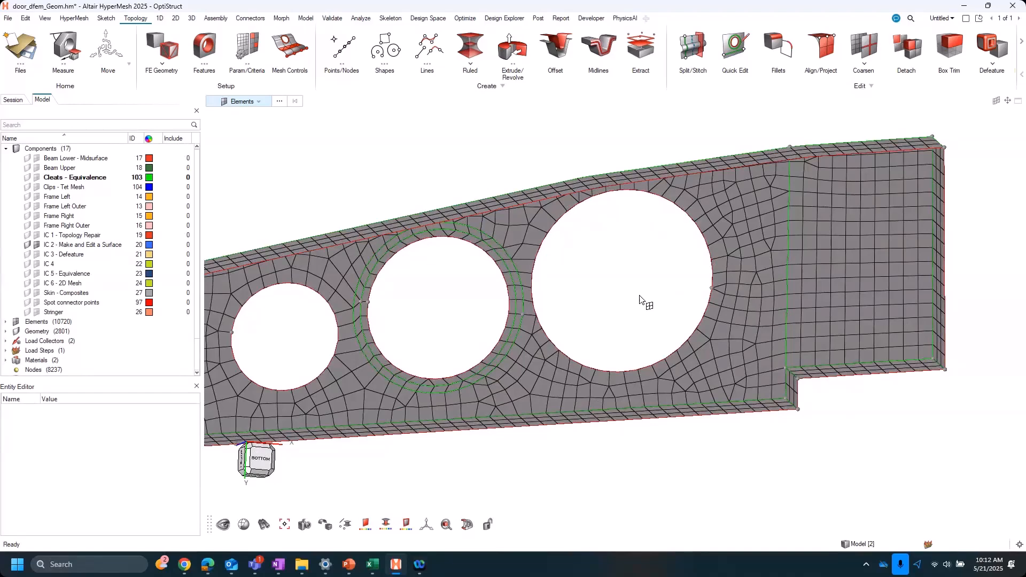
{"action": "middle_click_drag", "start_coordinate": [639, 299], "coordinate": [767, 380]}
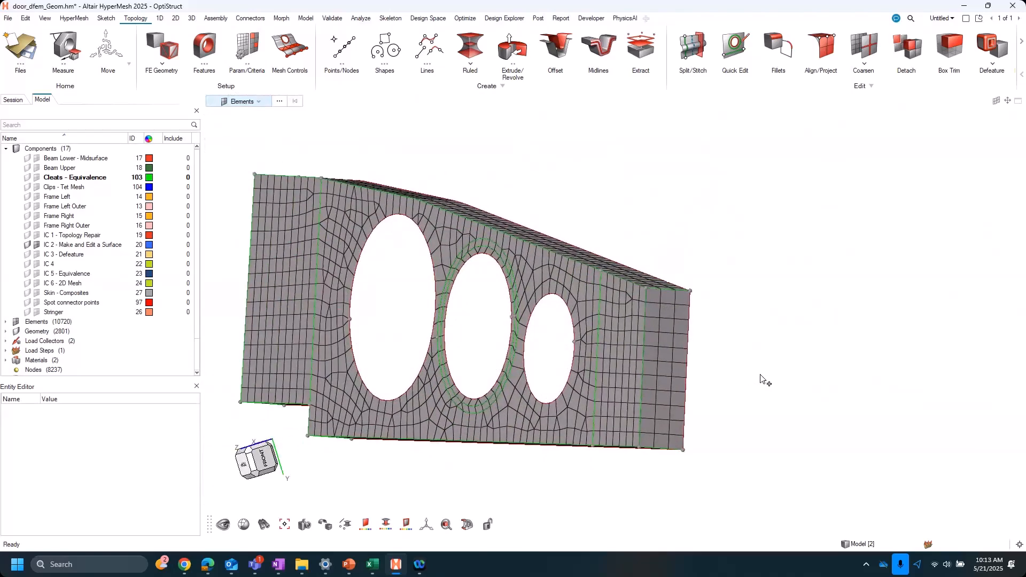
{"action": "key", "text": "ctrl+a"}
{"action": "key", "text": "Delete"}
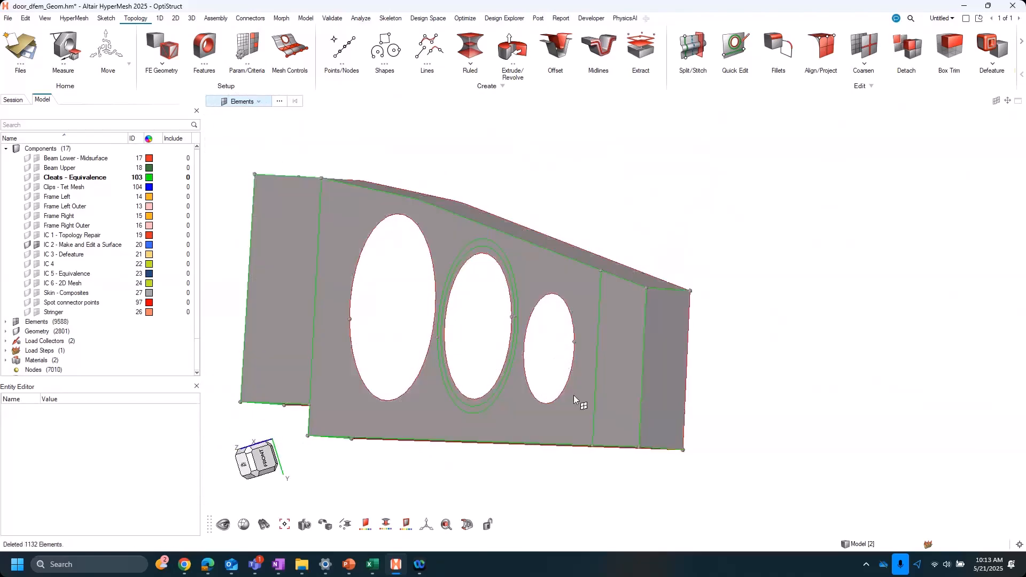
{"action": "middle_click_drag", "start_coordinate": [724, 416], "coordinate": [464, 480]}
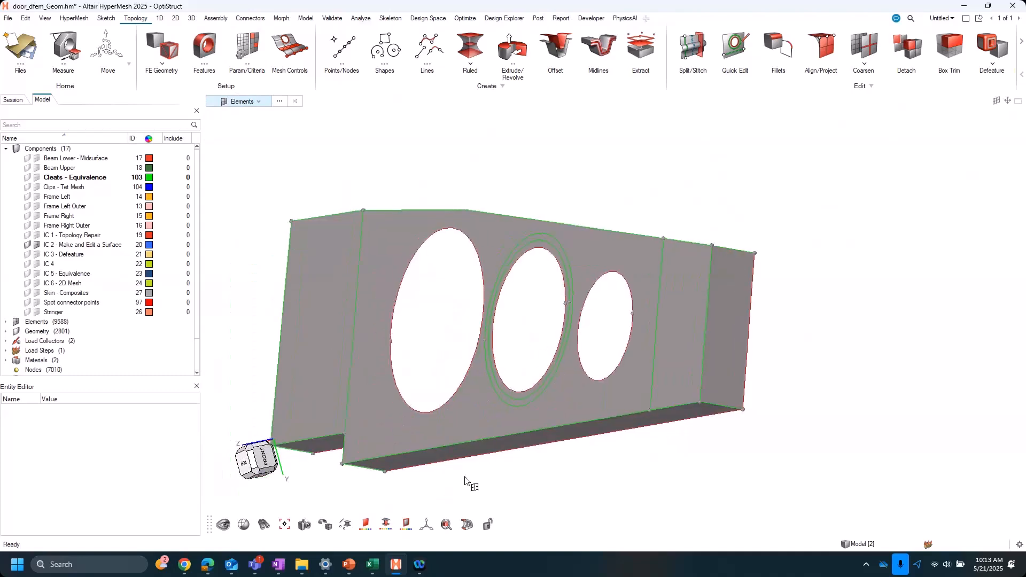
{"action": "left_click", "coordinate": [366, 525]}
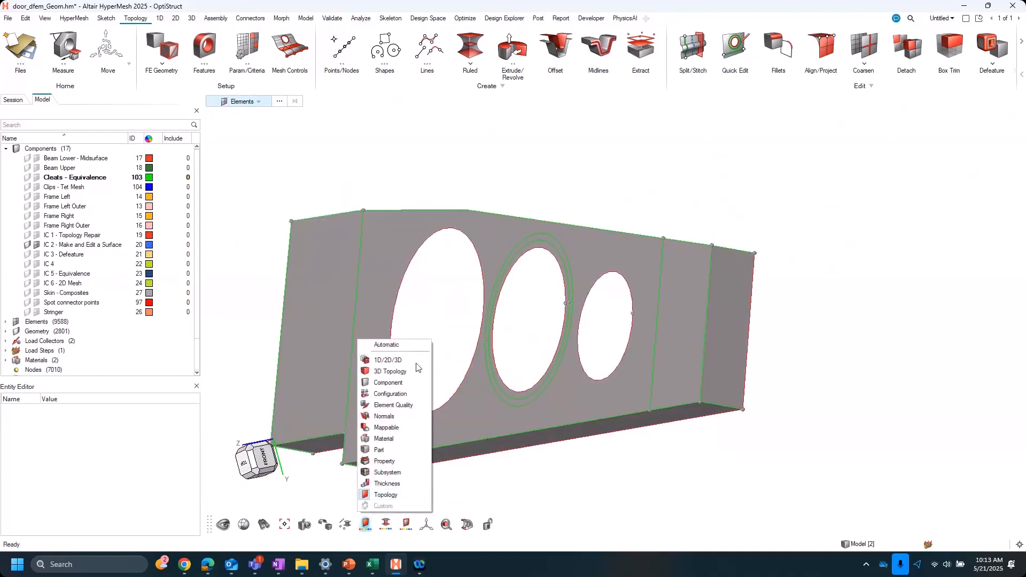
{"action": "left_click", "coordinate": [858, 358]}
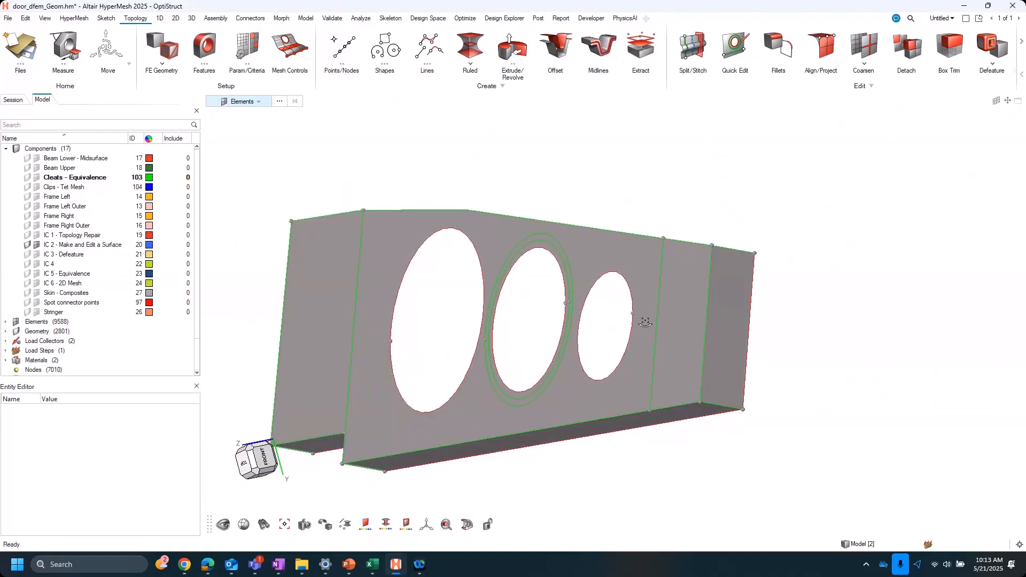
{"action": "middle_click_drag", "start_coordinate": [645, 322], "coordinate": [781, 286]}
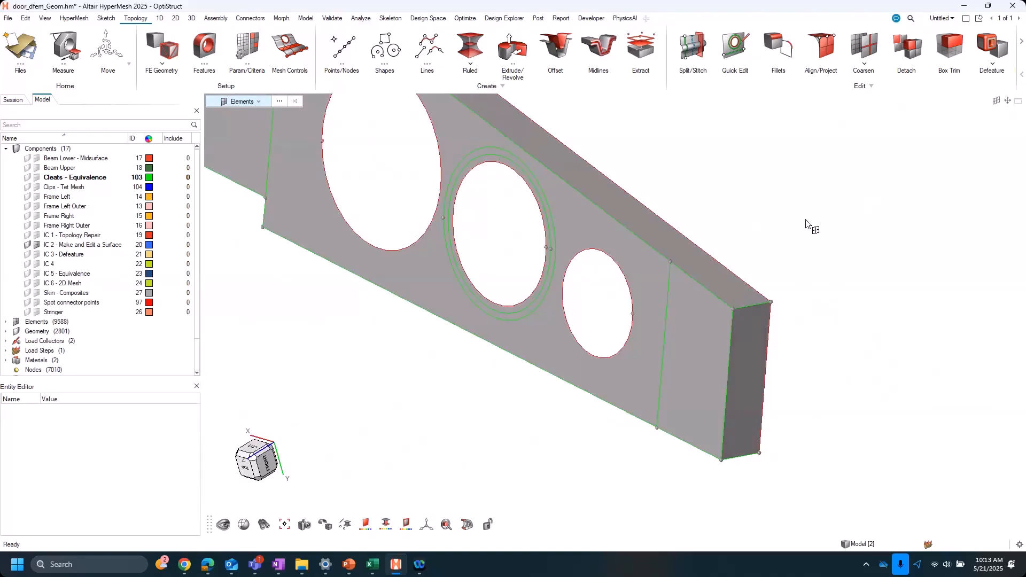
Step: Try to split the shared edge between the web and the narrow end flange using the Split operation
{"action": "left_click", "coordinate": [684, 54]}
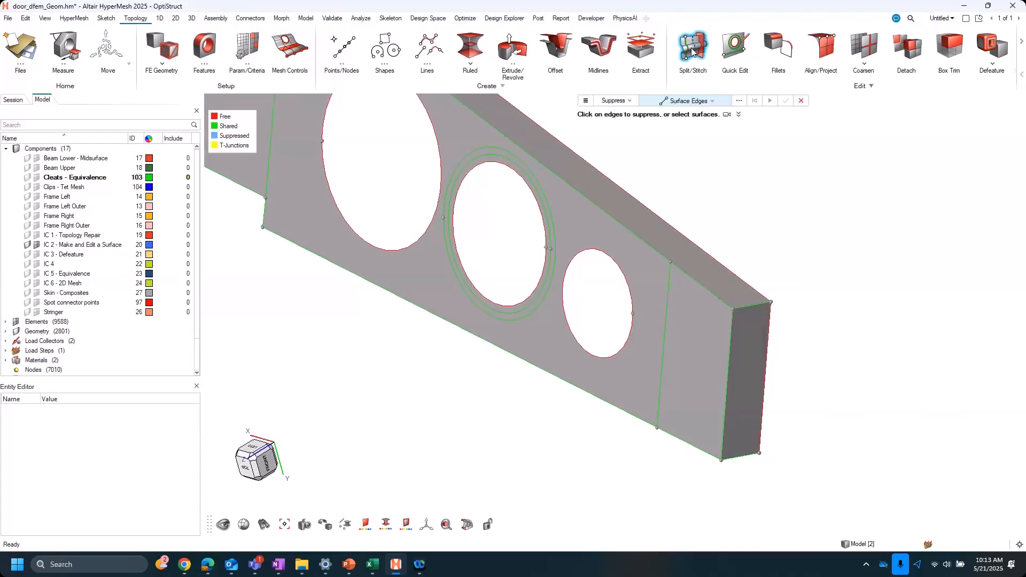
{"action": "left_click", "coordinate": [623, 102]}
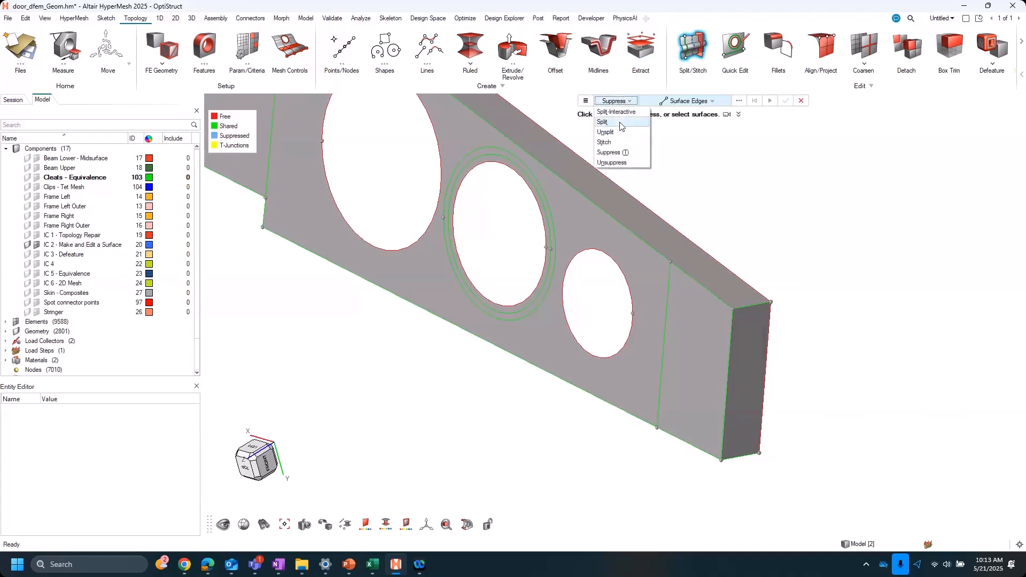
{"action": "left_click", "coordinate": [623, 123]}
{"action": "middle_click_drag", "start_coordinate": [753, 236], "coordinate": [767, 216]}
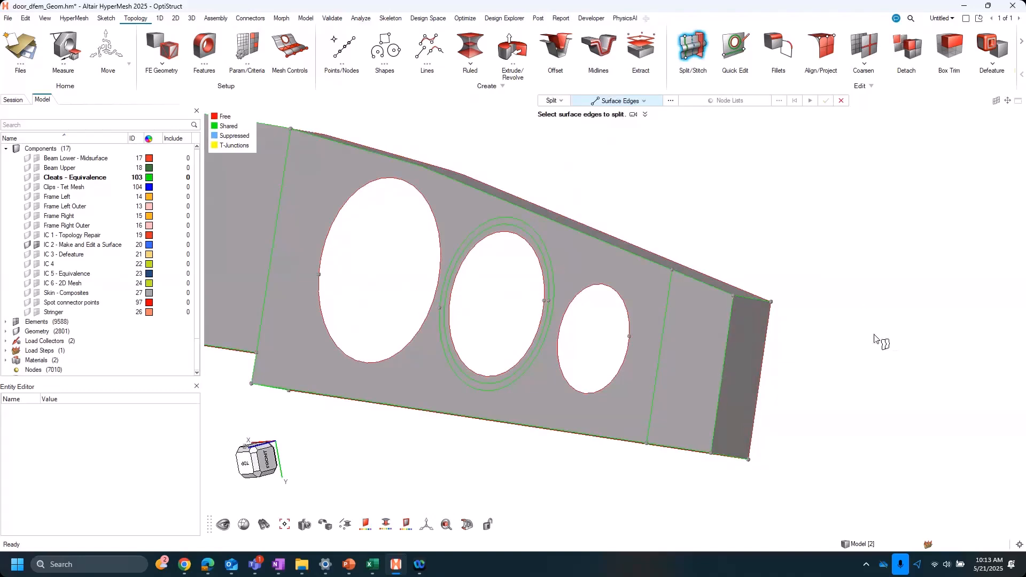
{"action": "middle_click_drag", "start_coordinate": [710, 159], "coordinate": [700, 128]}
{"action": "left_click", "coordinate": [560, 103]}
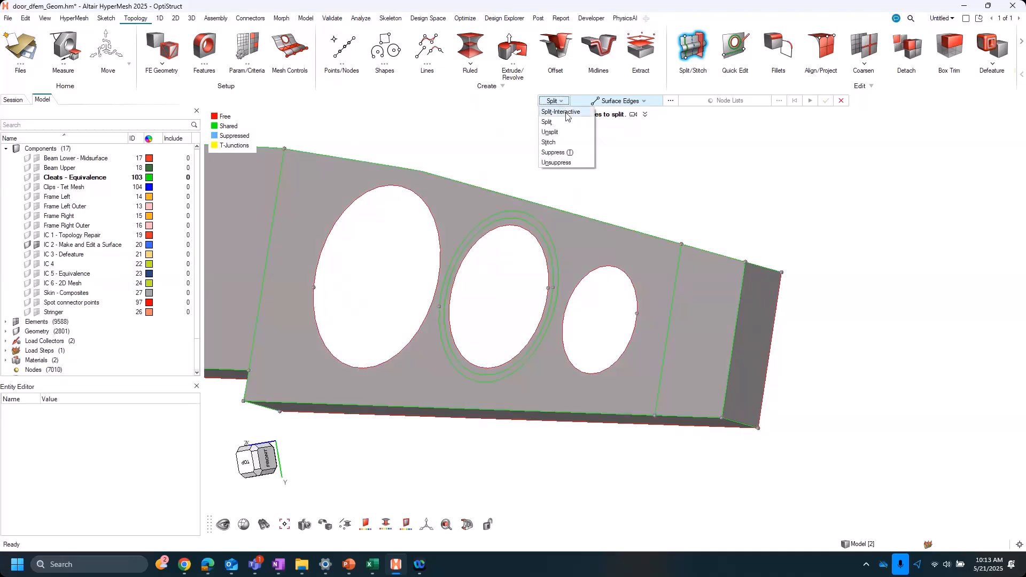
{"action": "left_click", "coordinate": [561, 112]}
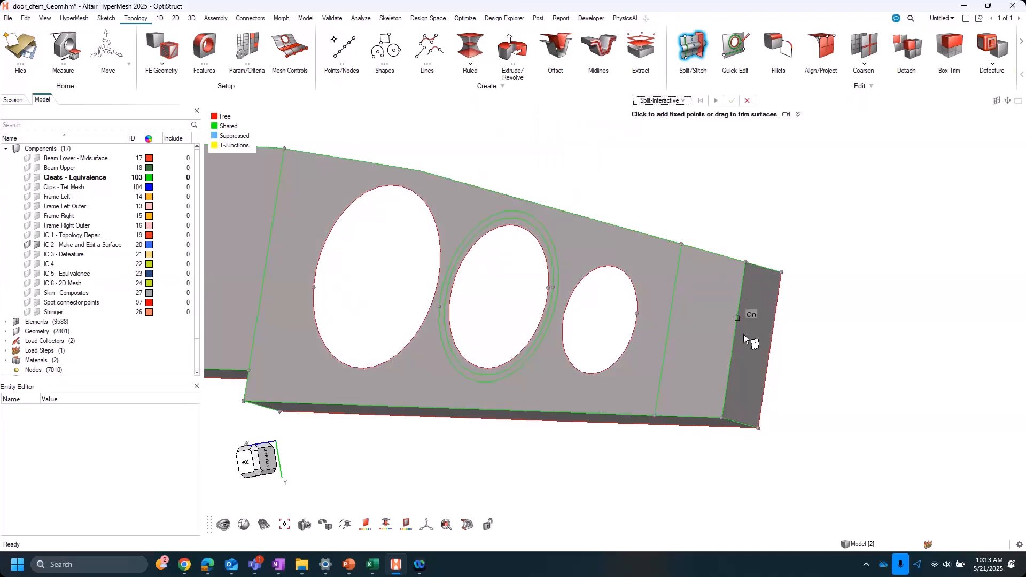
{"action": "left_click", "coordinate": [666, 101]}
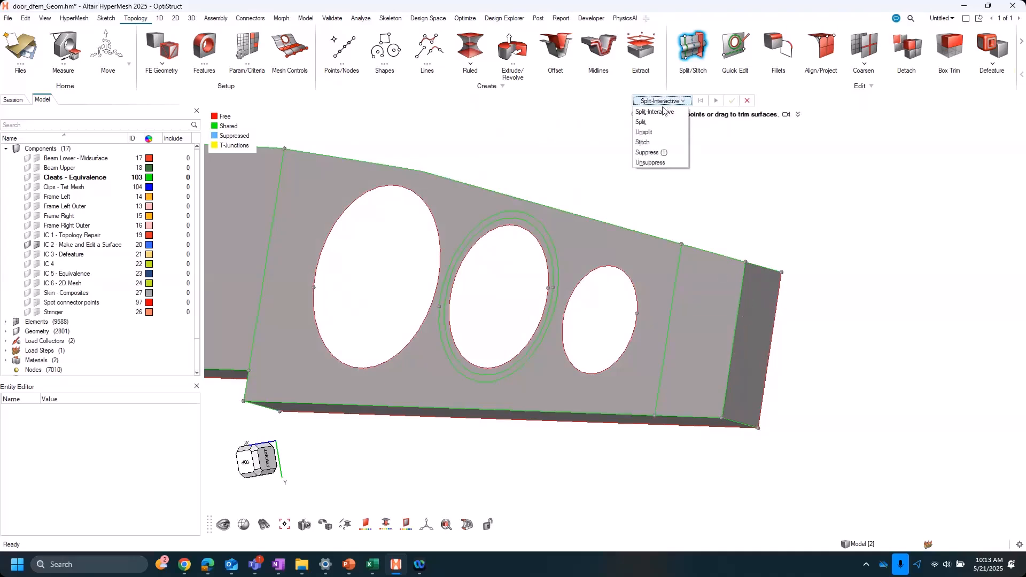
{"action": "left_click", "coordinate": [640, 122]}
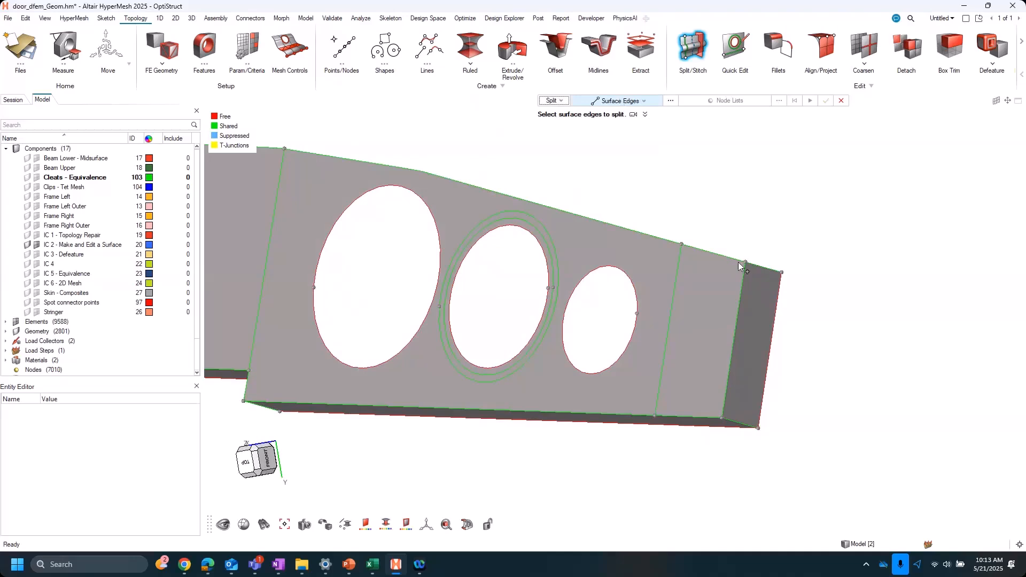
{"action": "left_click", "coordinate": [731, 319]}
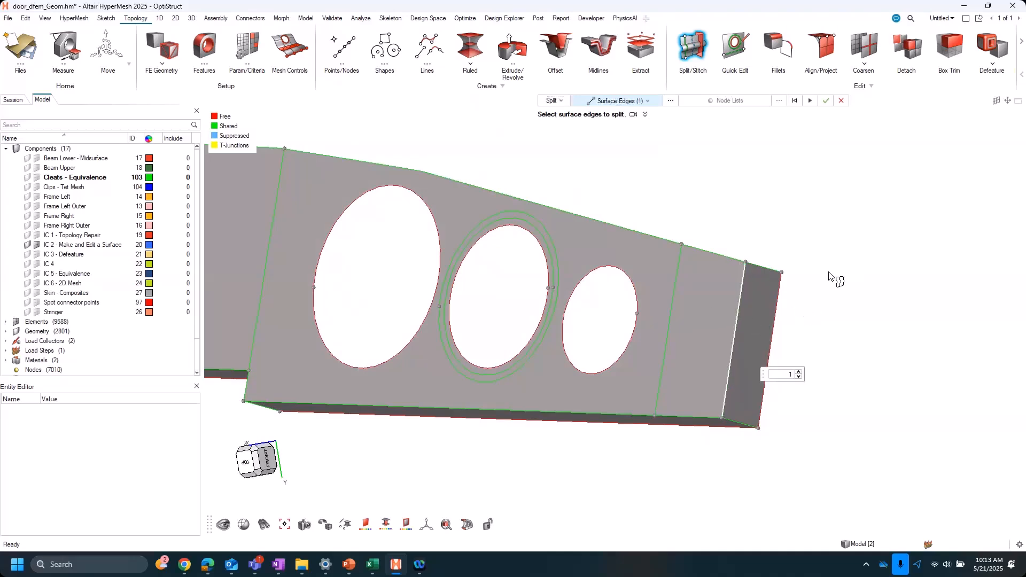
{"action": "left_click", "coordinate": [808, 101]}
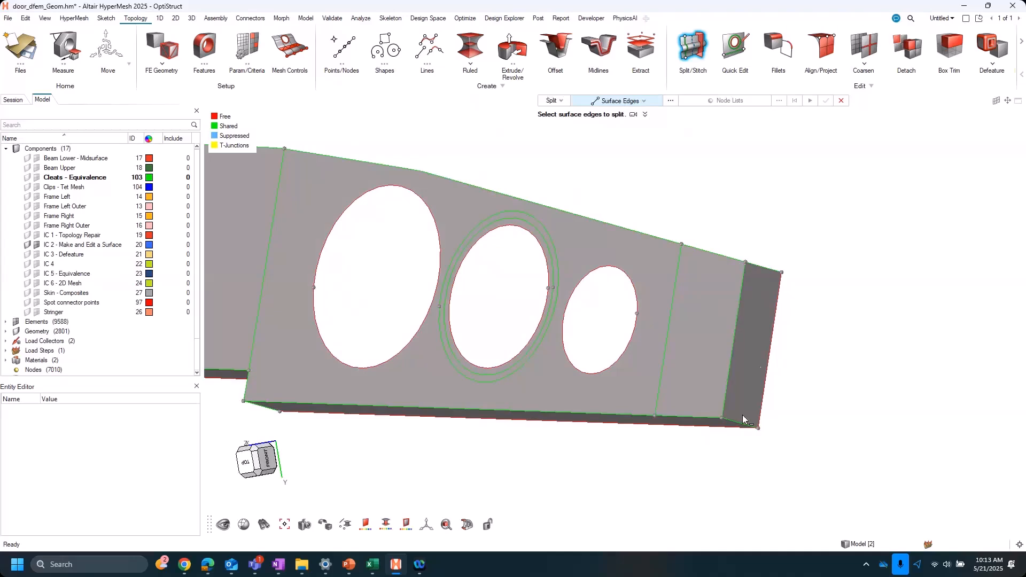
{"action": "scroll", "coordinate": [716, 408], "scroll_direction": "up", "scroll_amount": 2}
{"action": "middle_click_drag", "start_coordinate": [716, 408], "coordinate": [729, 260]}
{"action": "right_click_drag", "start_coordinate": [730, 261], "coordinate": [618, 261]}
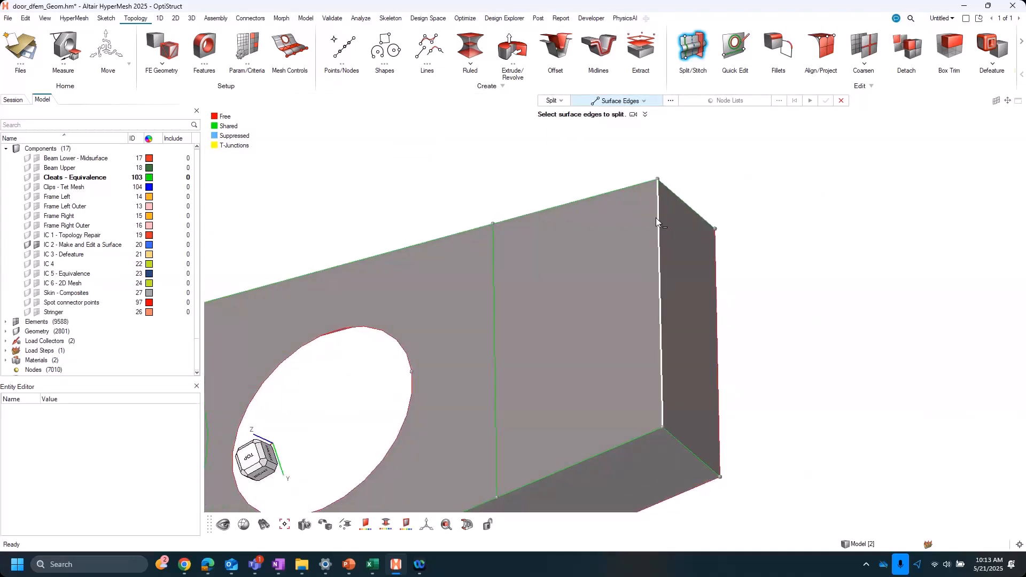
{"action": "left_click", "coordinate": [726, 47]}
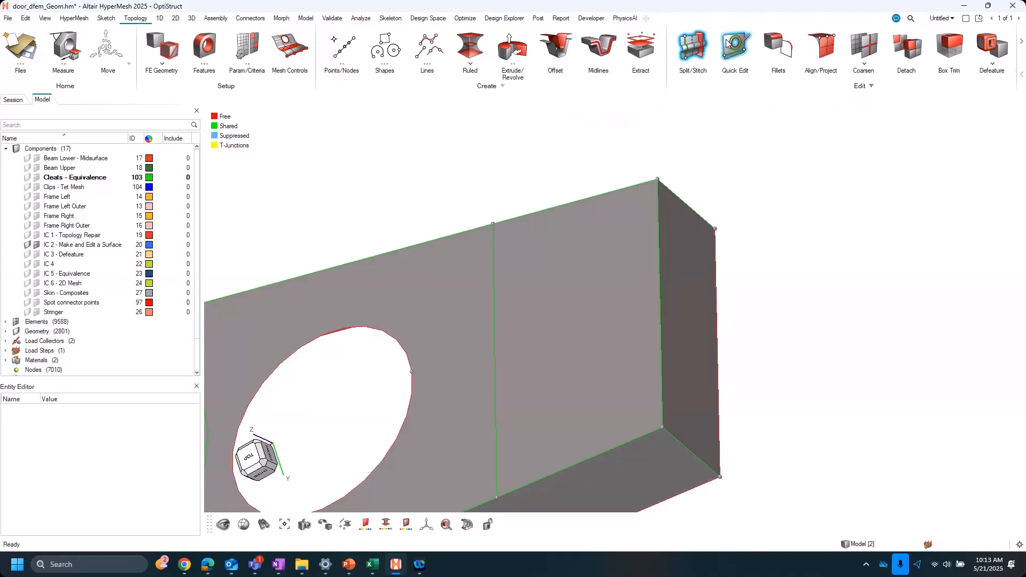
{"action": "left_click", "coordinate": [667, 101]}
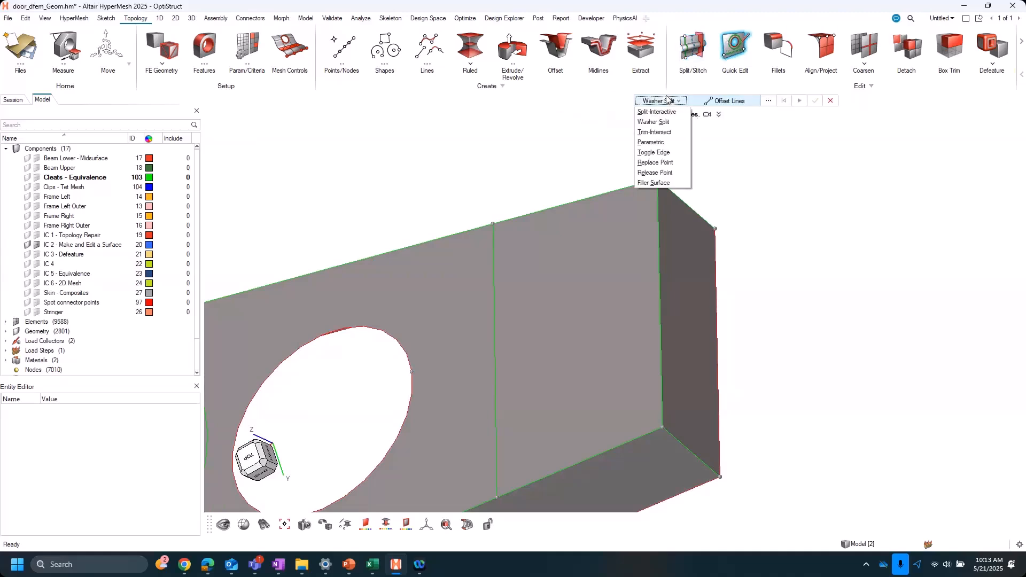
{"action": "left_click", "coordinate": [657, 112]}
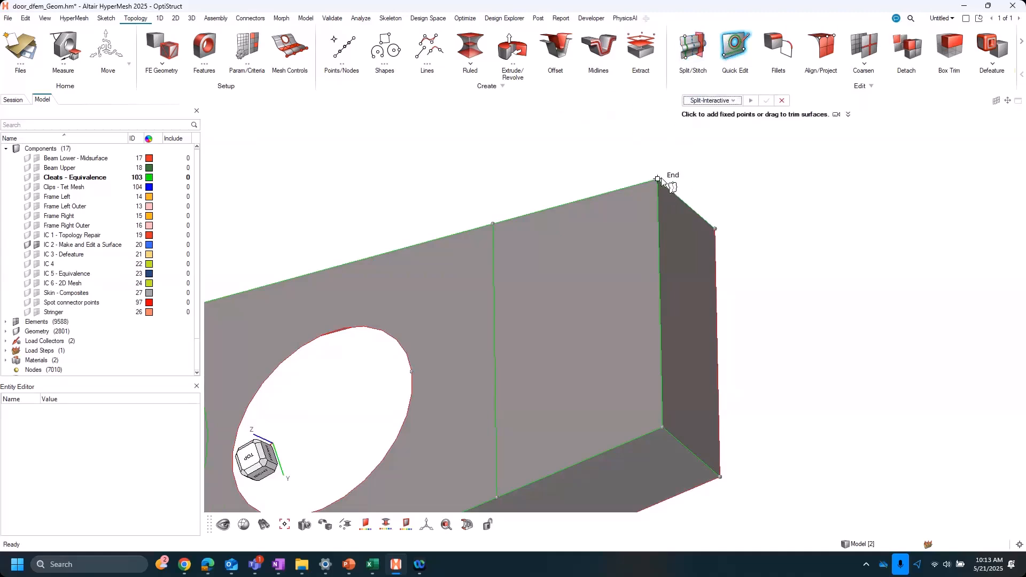
{"action": "left_click", "coordinate": [693, 47]}
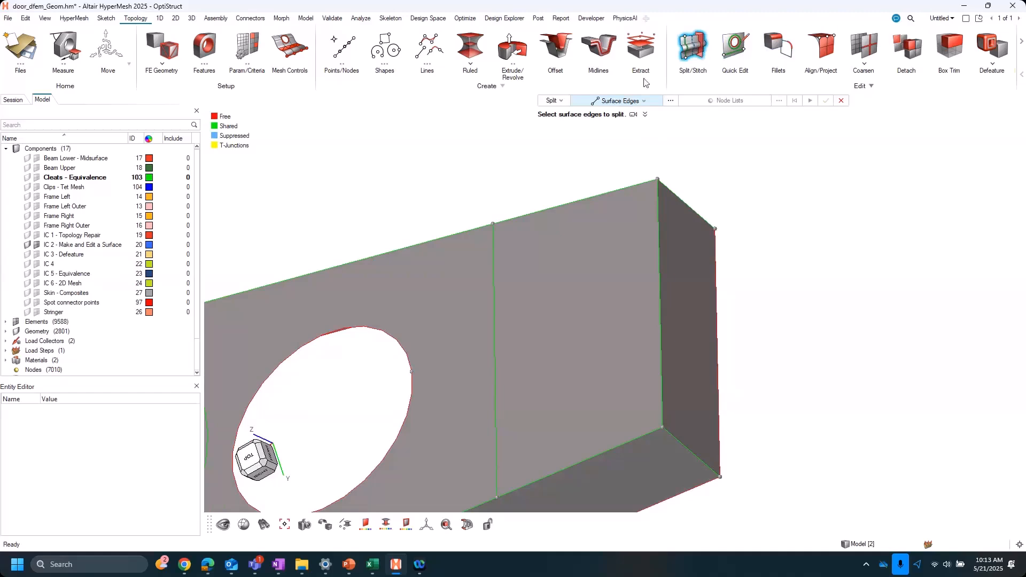
{"action": "left_click", "coordinate": [550, 101]}
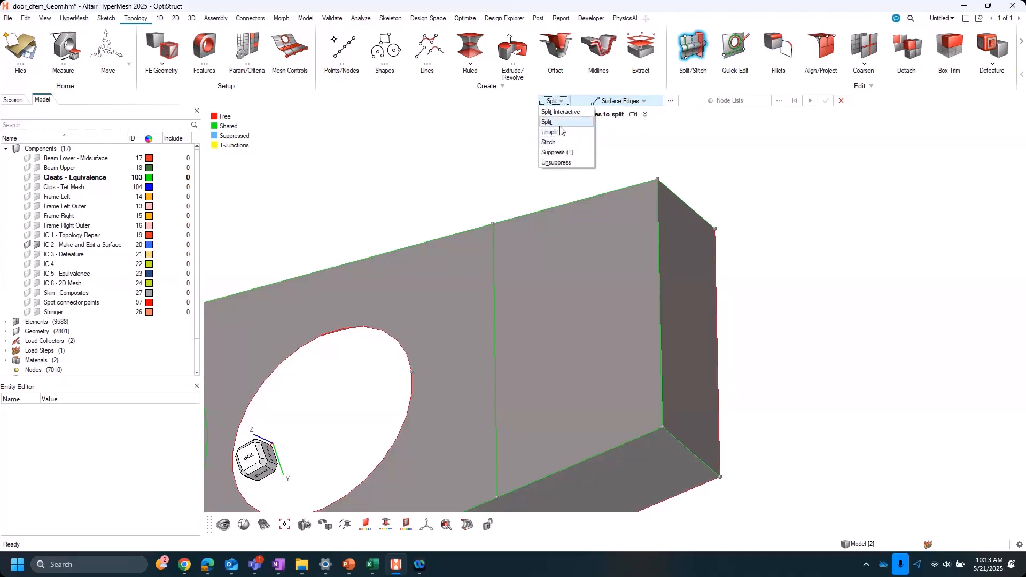
{"action": "left_click", "coordinate": [560, 126]}
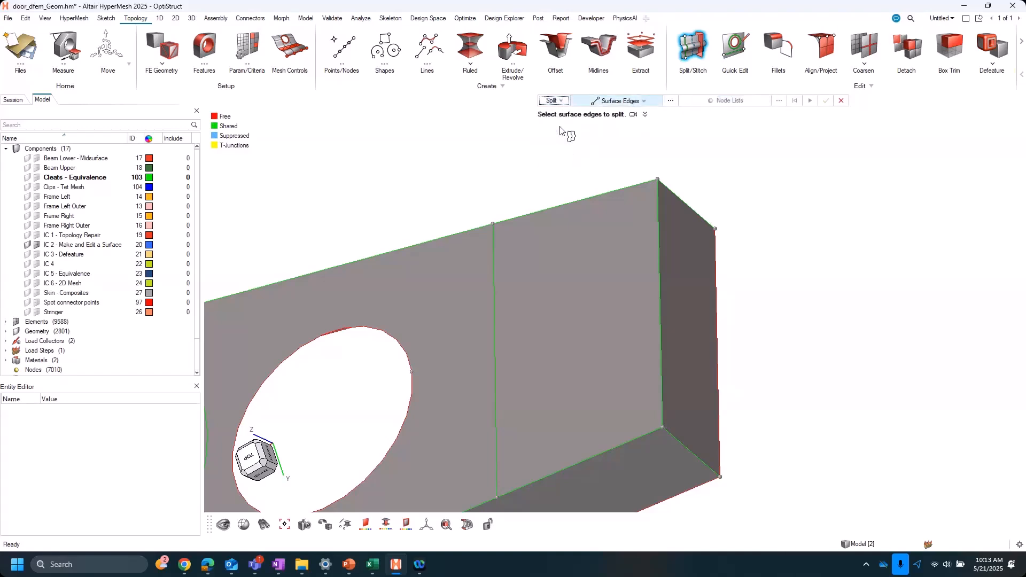
{"action": "left_click", "coordinate": [559, 101]}
{"action": "left_click", "coordinate": [561, 121]}
{"action": "left_click", "coordinate": [662, 297]}
Step: Unstitch the shared edge between the web and the narrow end flange using the Stitch operation
{"action": "left_click", "coordinate": [553, 101]}
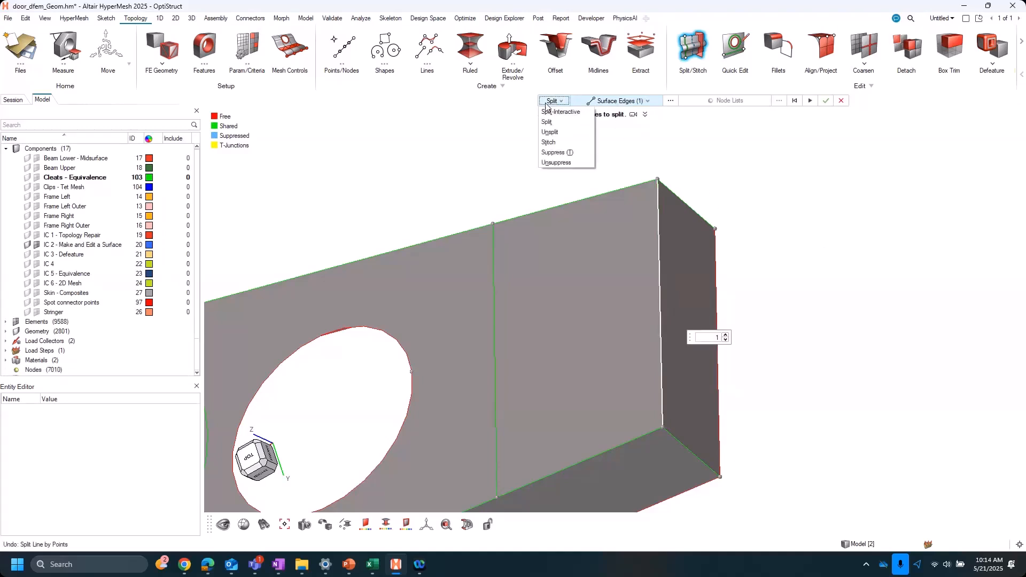
{"action": "left_click", "coordinate": [556, 142]}
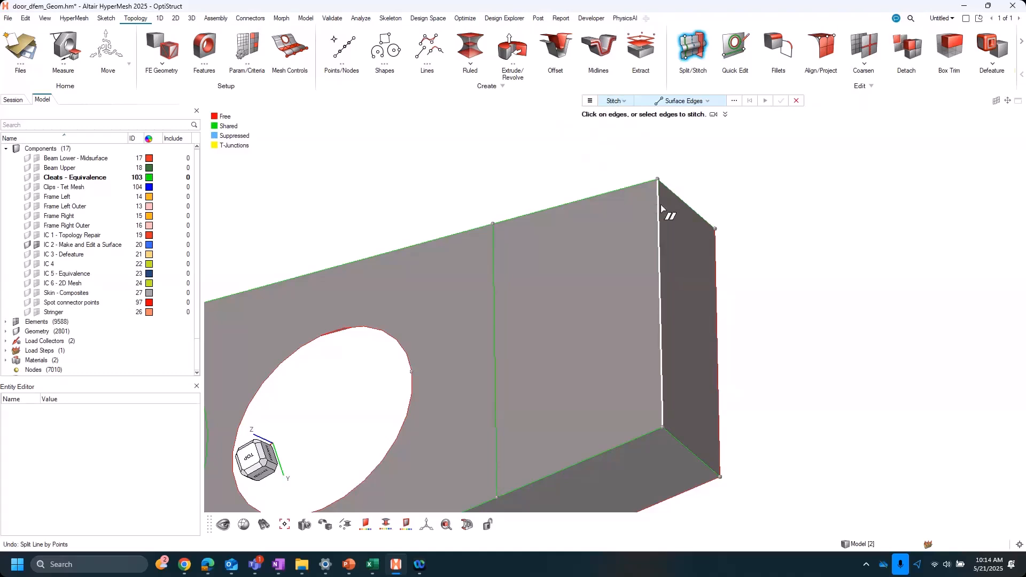
{"action": "left_click_drag", "start_coordinate": [521, 330], "coordinate": [770, 281], "text": "ctrl"}
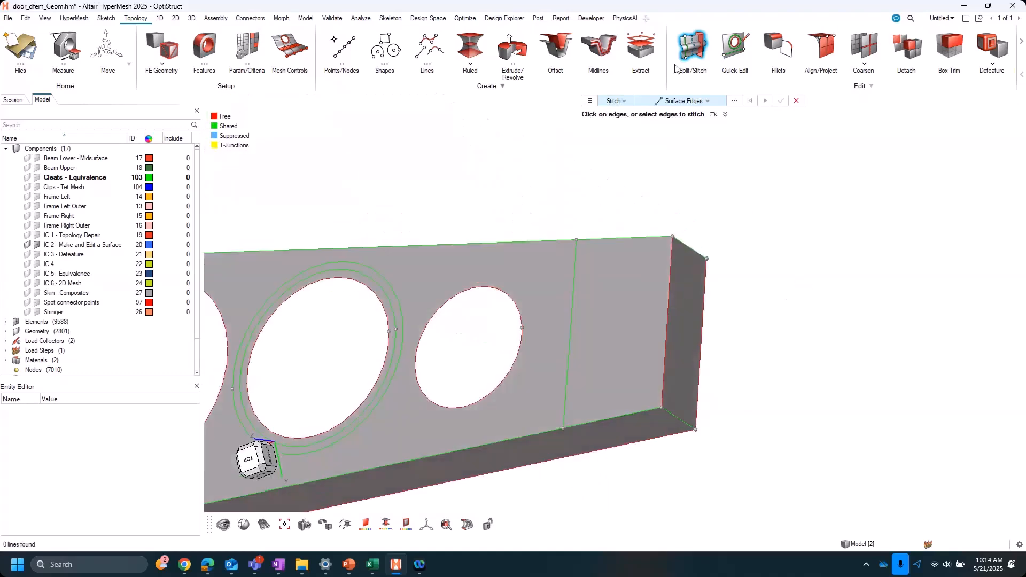
{"action": "key", "text": "Escape"}
Step: Generate a surface mesh on all displayed surfaces of IC 2 with the narrow end flange detached
{"action": "scroll", "coordinate": [733, 317], "scroll_direction": "up", "scroll_amount": 3}
{"action": "middle_click_drag", "start_coordinate": [617, 283], "coordinate": [563, 291]}
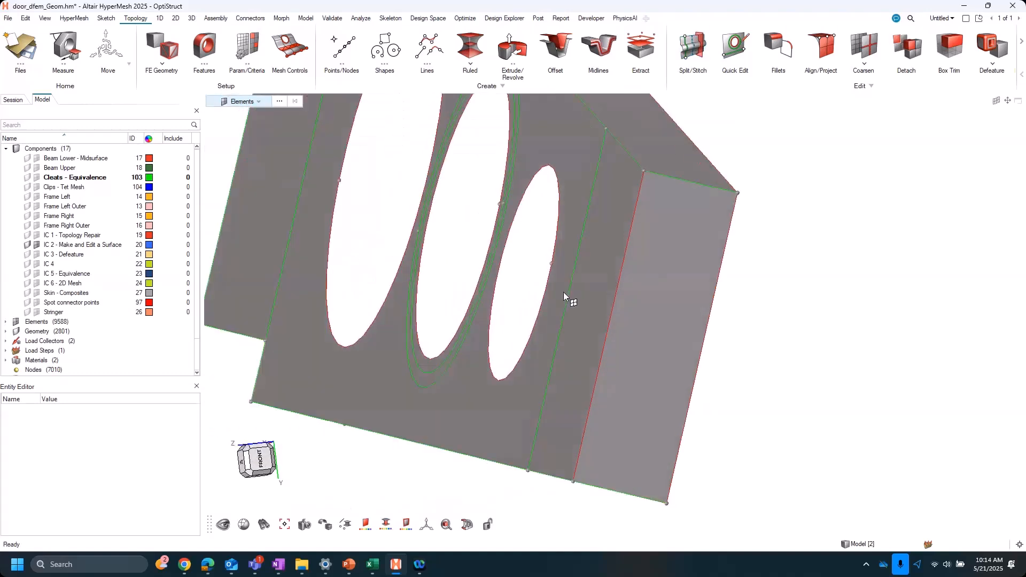
{"action": "middle_click_drag", "start_coordinate": [705, 245], "coordinate": [813, 293]}
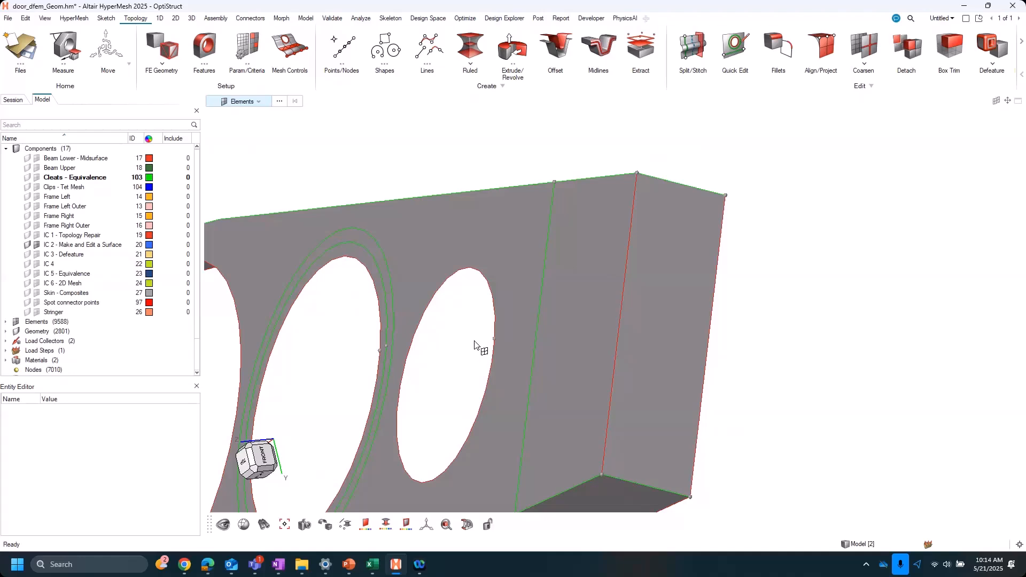
{"action": "right_click_drag", "start_coordinate": [475, 376], "coordinate": [541, 308]}
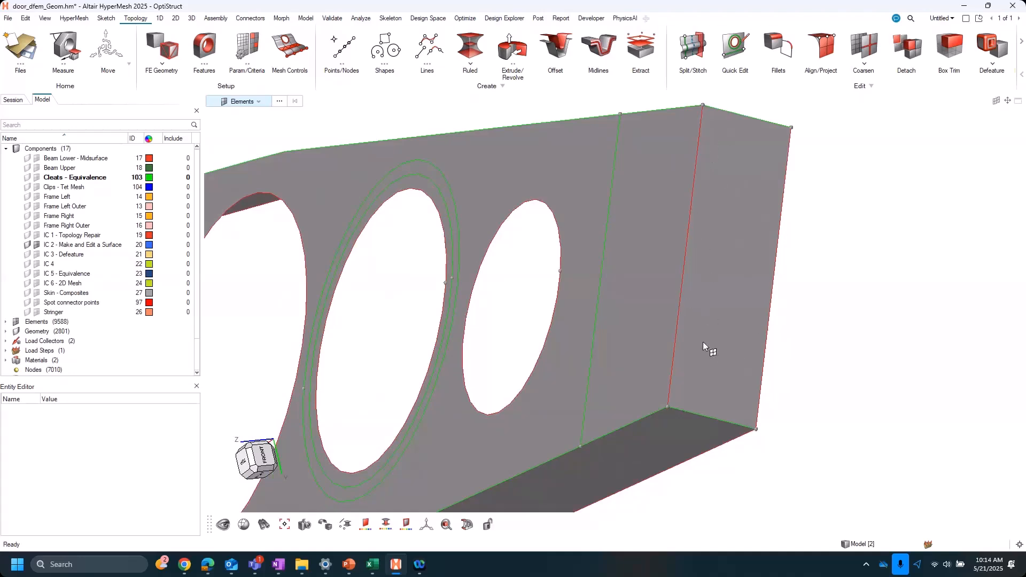
{"action": "mouse_move", "coordinate": [693, 326]}
{"action": "middle_mouse_down"}
{"action": "mouse_move", "coordinate": [730, 336]}
{"action": "mouse_move", "coordinate": [697, 312]}
{"action": "middle_mouse_up"}
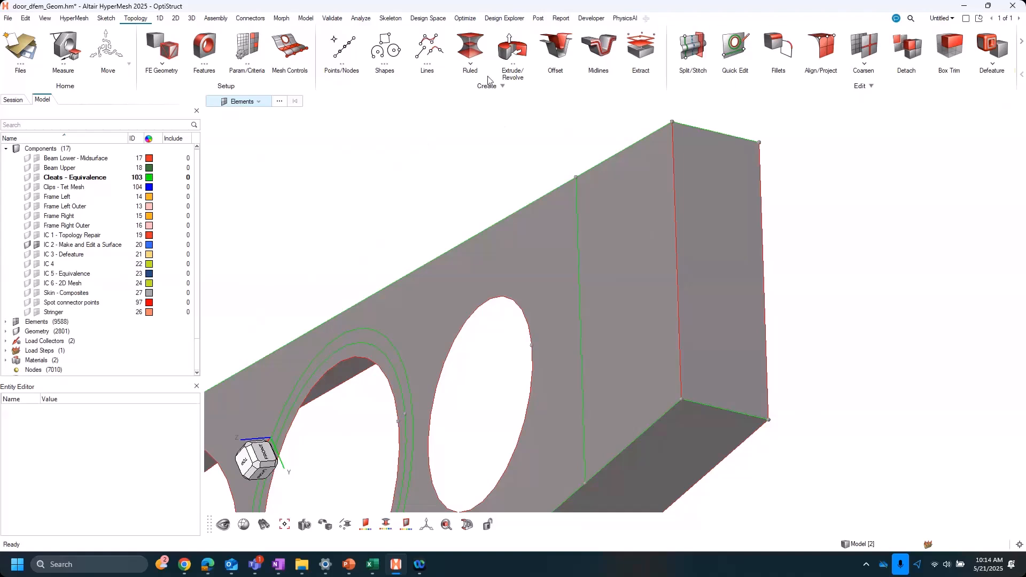
{"action": "key", "text": "F12"}
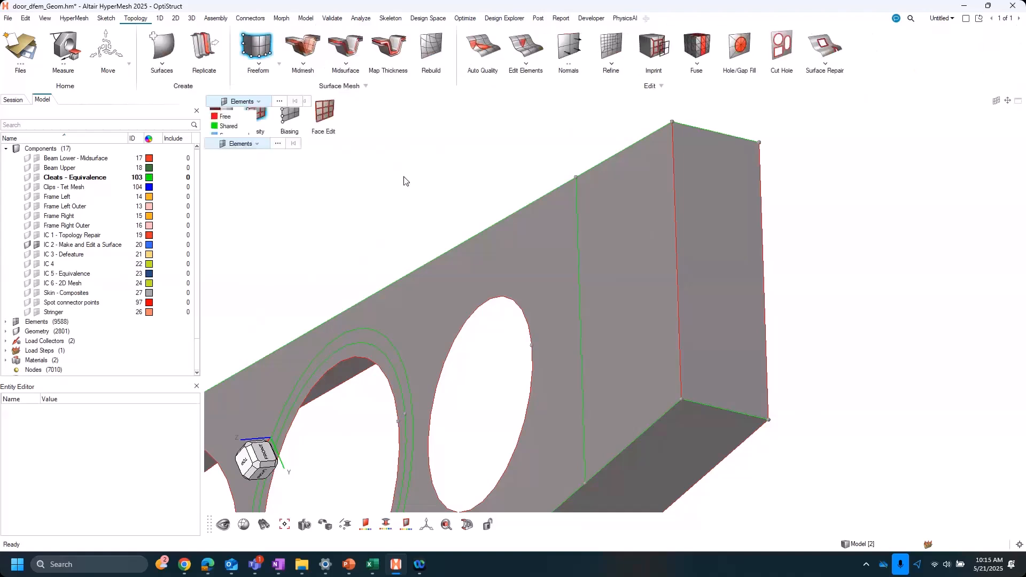
{"action": "key", "text": "ctrl+a"}
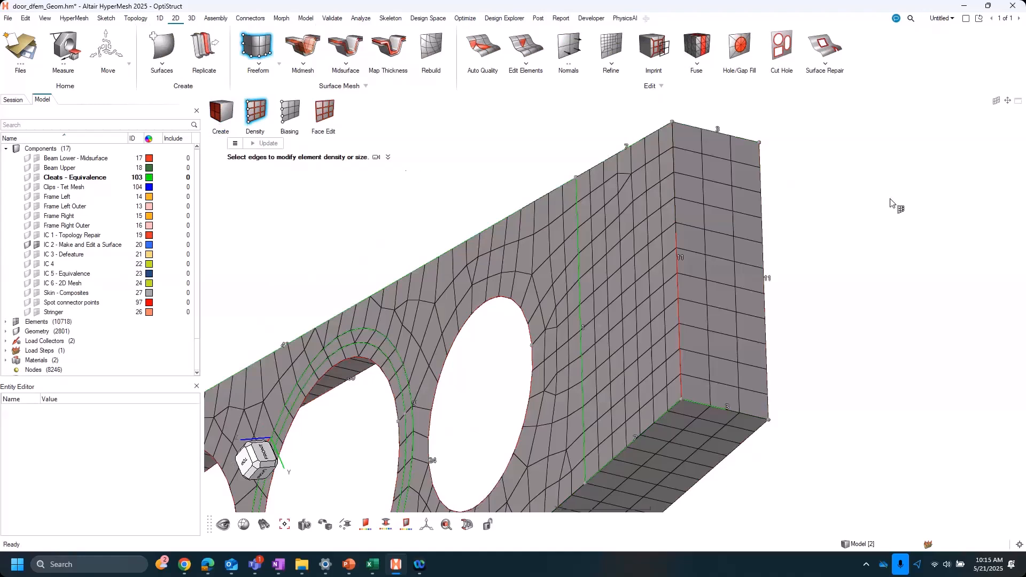
Step: Increase the element density along the narrow end flange's free edge next to the web
{"action": "middle_click_drag", "start_coordinate": [785, 213], "coordinate": [778, 218]}
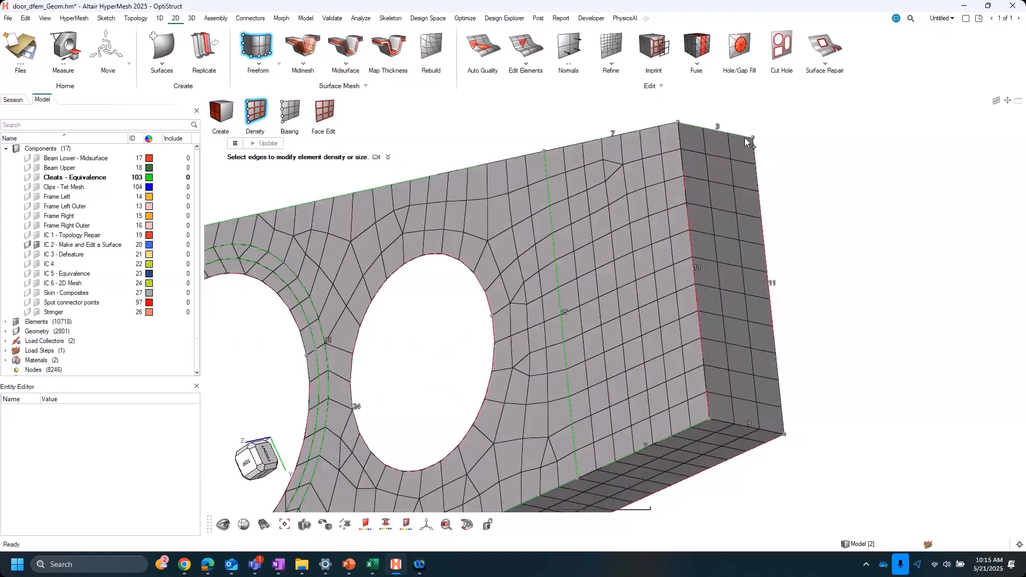
{"action": "left_click", "coordinate": [696, 275]}
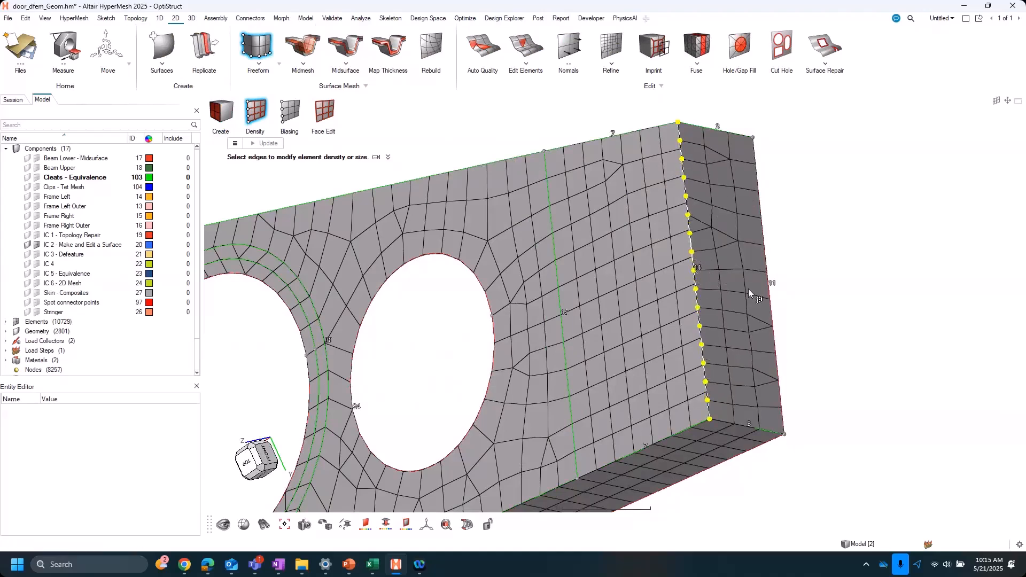
{"action": "middle_click_drag", "start_coordinate": [683, 351], "coordinate": [700, 312]}
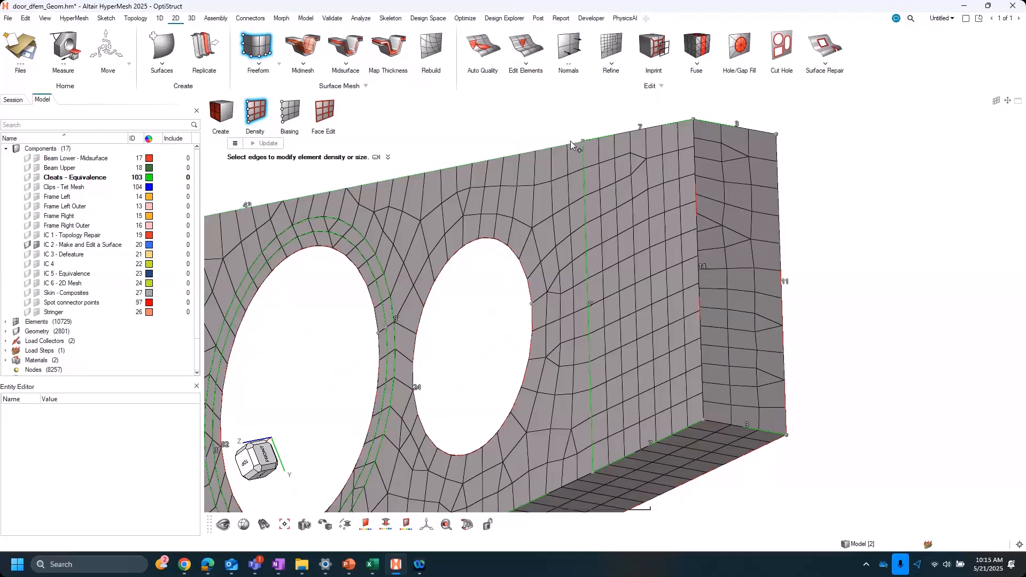
{"action": "middle_click_drag", "start_coordinate": [618, 256], "coordinate": [635, 312]}
{"action": "scroll", "coordinate": [636, 312], "scroll_direction": "down", "scroll_amount": 1}
{"action": "key", "text": "Escape"}
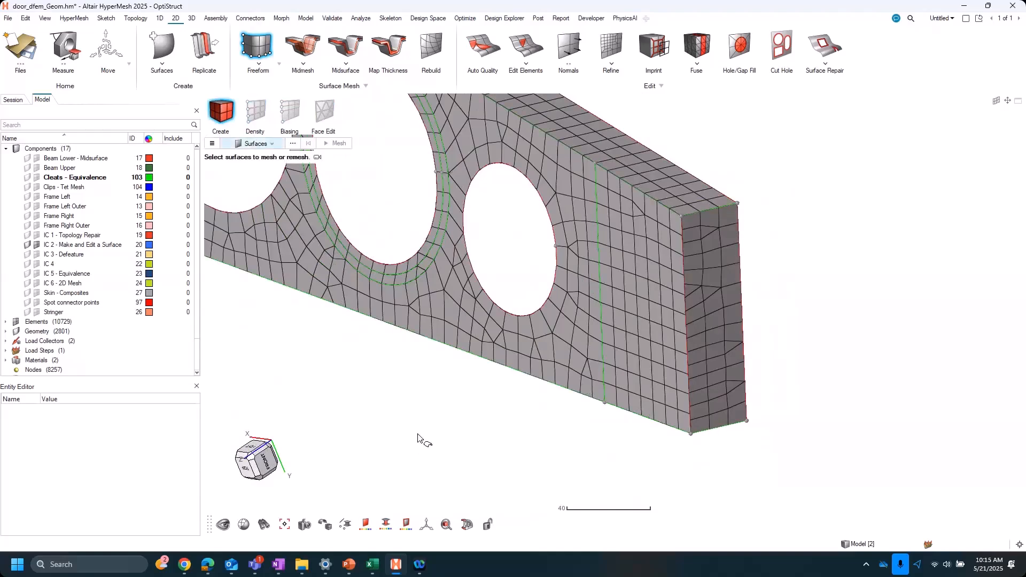
{"action": "scroll", "coordinate": [419, 439], "scroll_direction": "down", "scroll_amount": 3}
{"action": "key", "text": "Escape"}
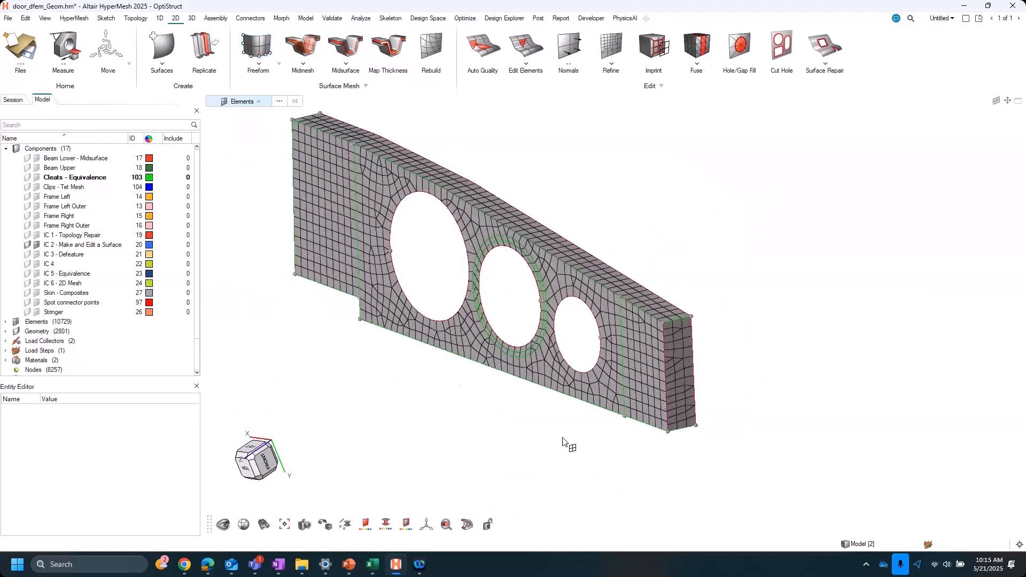
Step: Delete all displayed mesh elements of IC 2 from the unstitched geometry
{"action": "right_click_drag", "start_coordinate": [562, 441], "coordinate": [533, 435]}
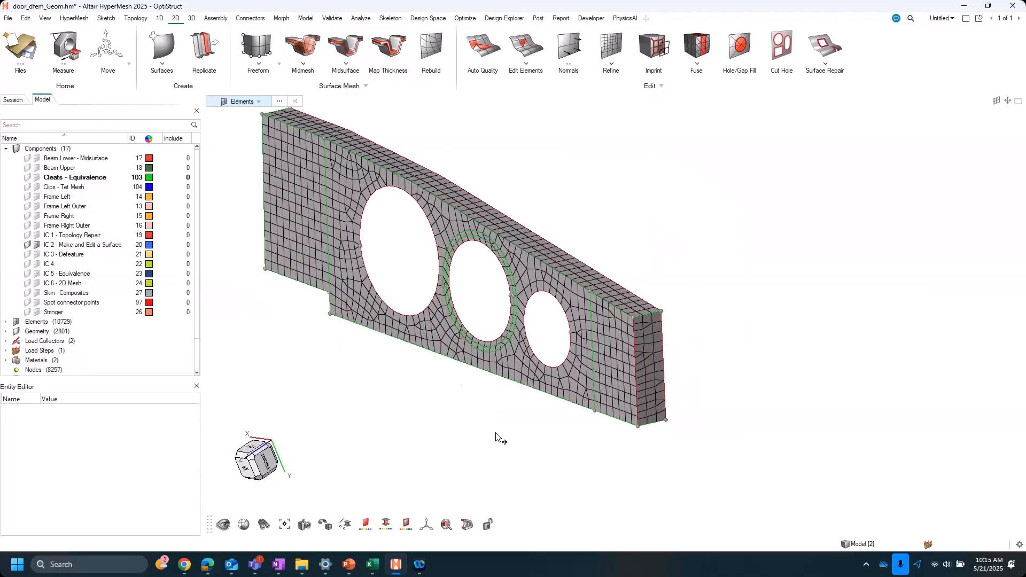
{"action": "key", "text": "ctrl+a"}
{"action": "key", "text": "Delete"}
Step: Stitch the free edges between the web and the narrow end flange back into one shared edge
{"action": "scroll", "coordinate": [661, 315], "scroll_direction": "up", "scroll_amount": 3}
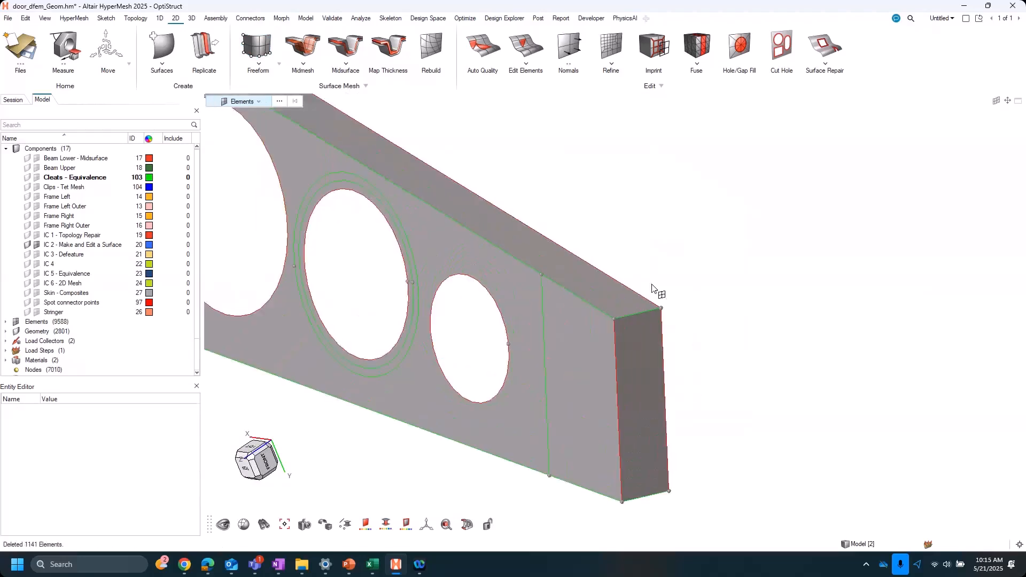
{"action": "left_click", "coordinate": [143, 18]}
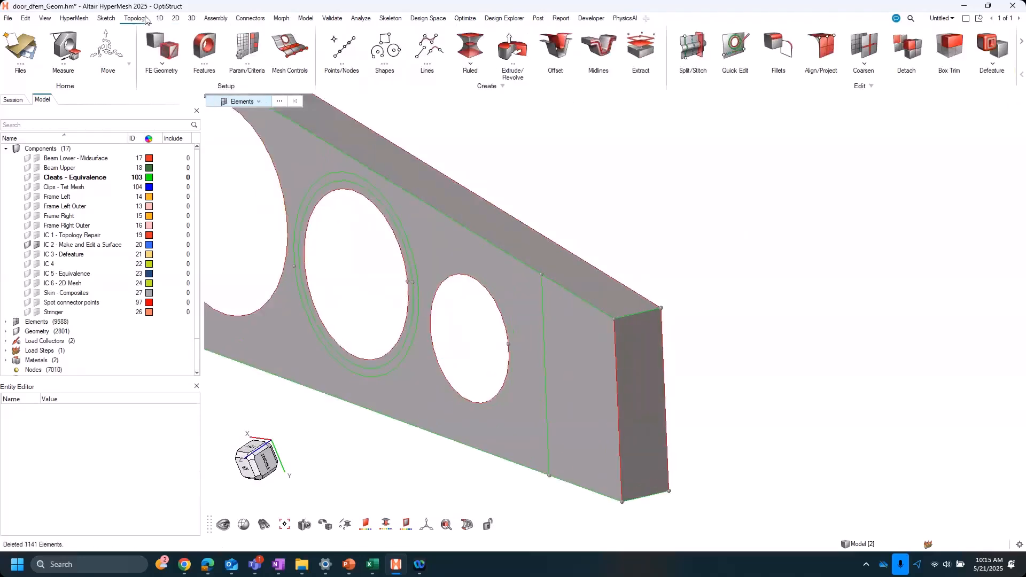
{"action": "left_click", "coordinate": [689, 35]}
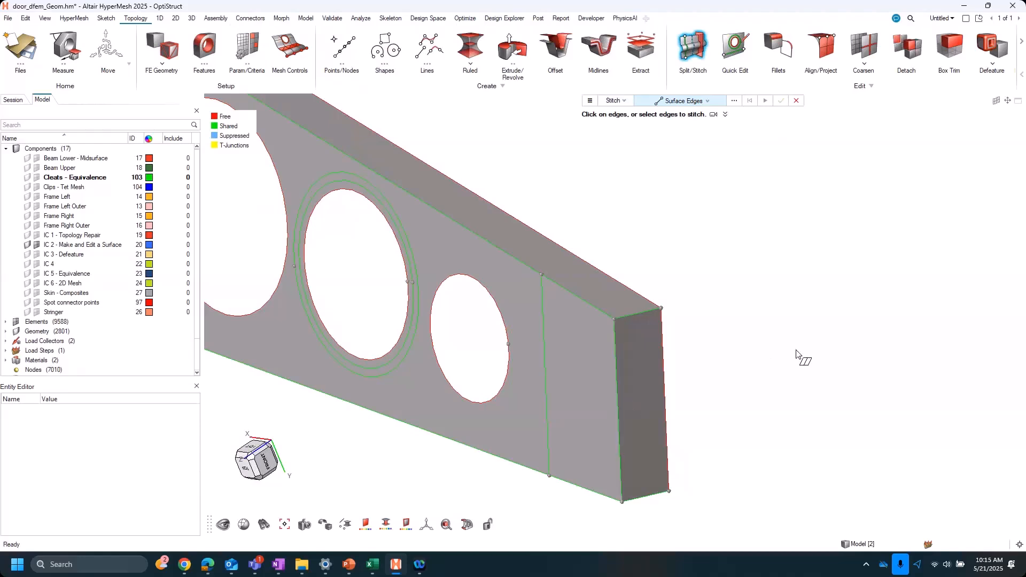
{"action": "left_click", "coordinate": [680, 28]}
{"action": "right_click_drag", "start_coordinate": [848, 351], "coordinate": [918, 314]}
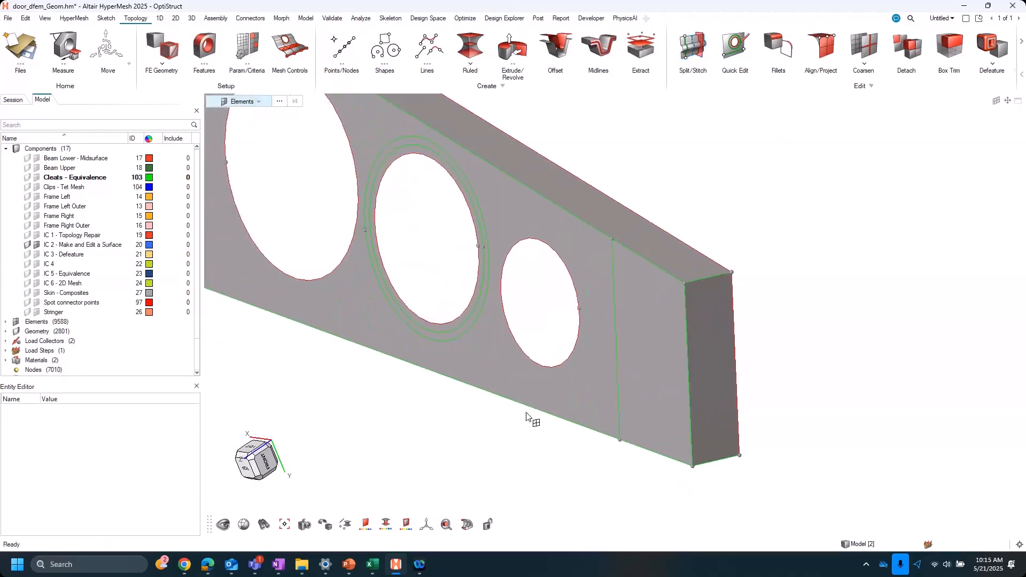
Step: Mesh all displayed surfaces of IC 2 again with the narrow end flange stitched to the web
{"action": "key", "text": "f"}
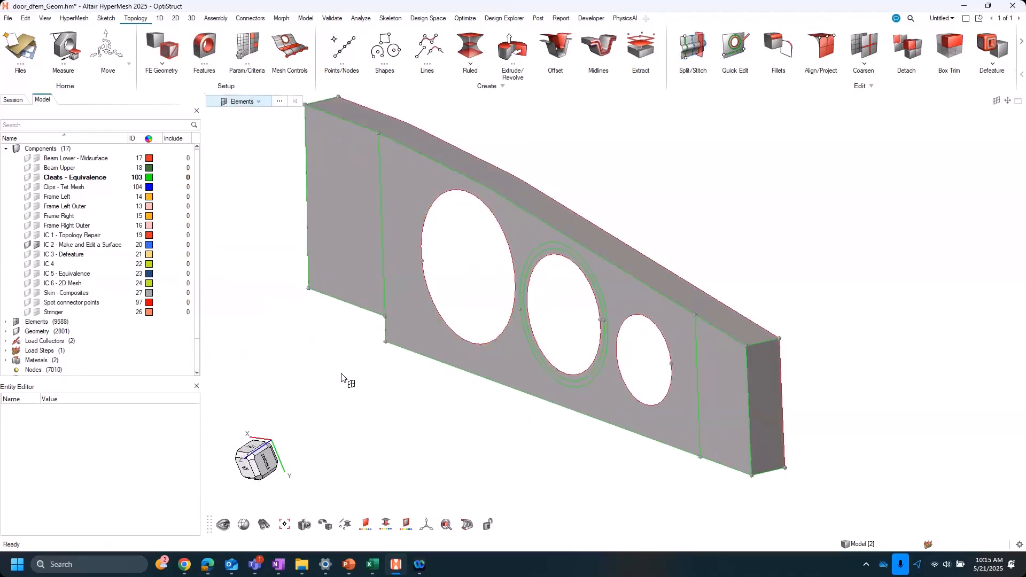
{"action": "middle_click_drag", "start_coordinate": [376, 350], "coordinate": [584, 410]}
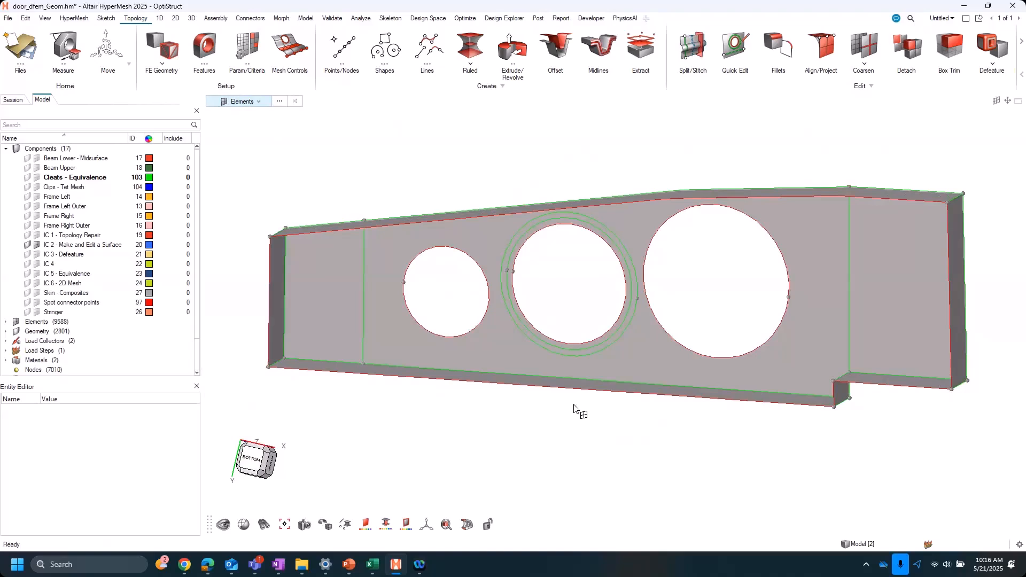
{"action": "left_click", "coordinate": [704, 43]}
{"action": "left_click", "coordinate": [705, 43]}
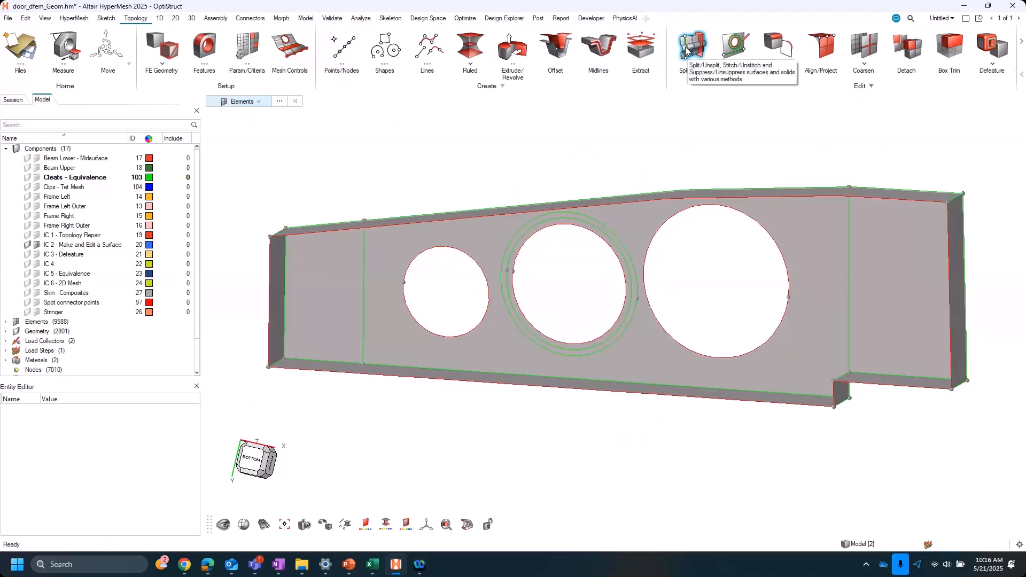
{"action": "key", "text": "F12"}
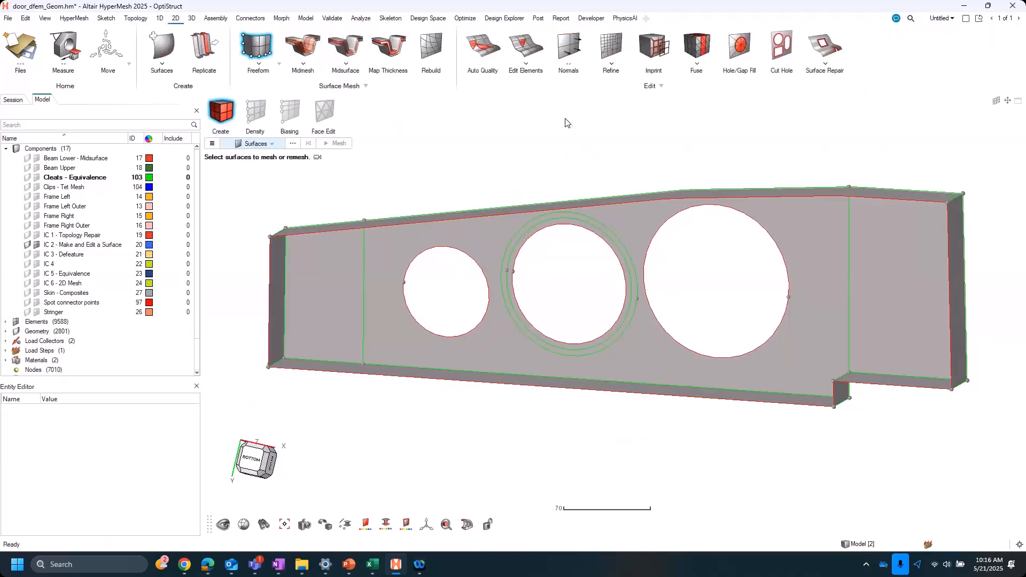
{"action": "key", "text": "ctrl+a"}
{"action": "middle_click", "coordinate": [574, 120]}
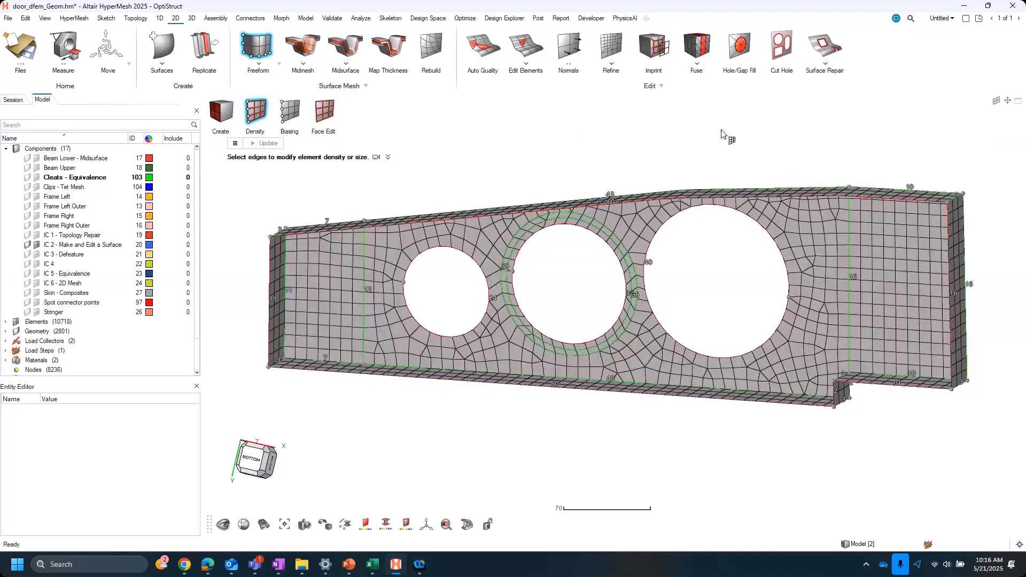
{"action": "right_click", "coordinate": [639, 148]}
{"action": "mouse_move", "coordinate": [623, 147]}
Step: Add three fixed points with Split-Interactive on the web surface near the narrow end flange
{"action": "right_click_drag", "start_coordinate": [548, 173], "coordinate": [546, 215]}
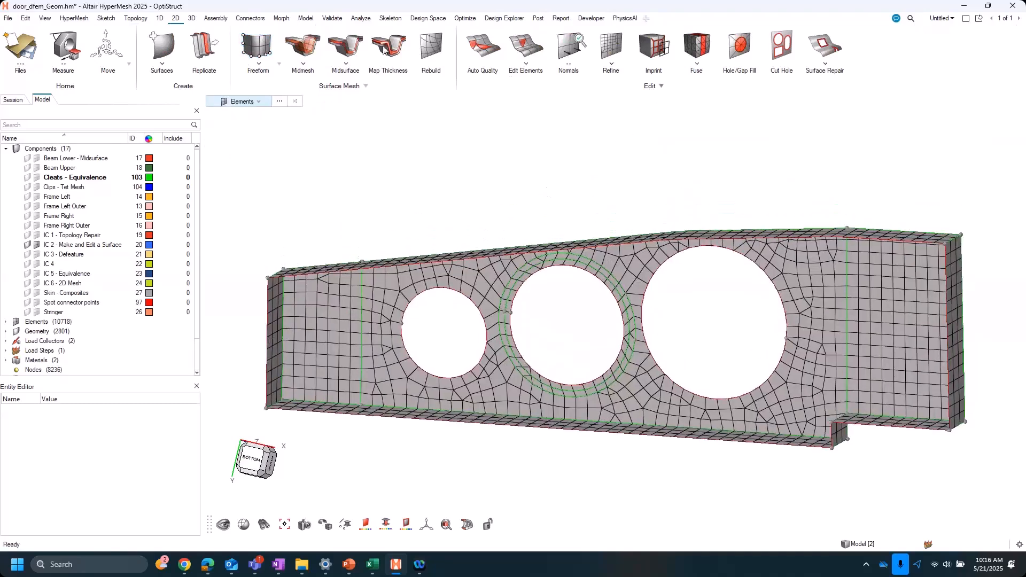
{"action": "left_click", "coordinate": [135, 18]}
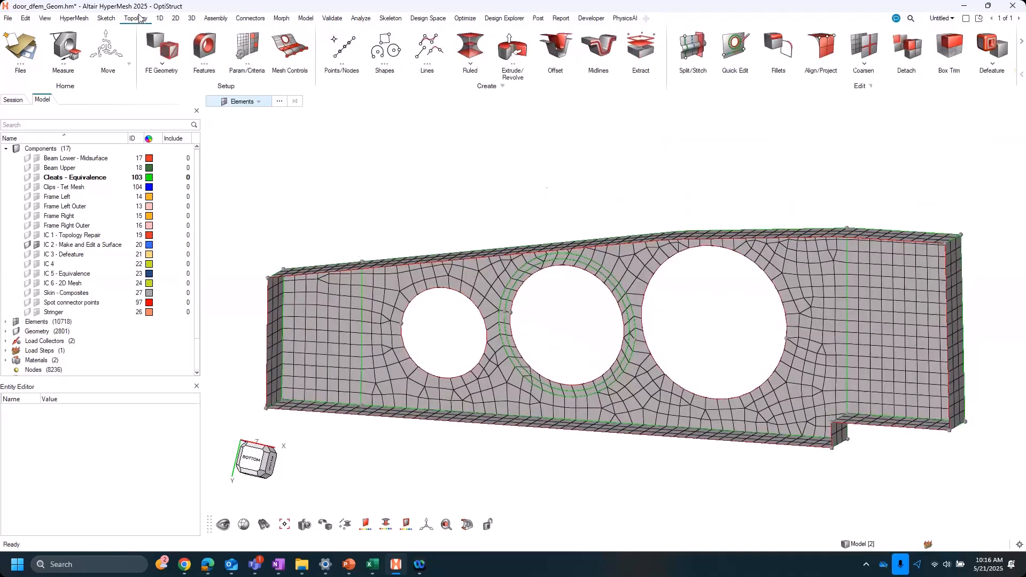
{"action": "left_click", "coordinate": [686, 55]}
{"action": "left_click", "coordinate": [619, 100]}
{"action": "left_click", "coordinate": [615, 111]}
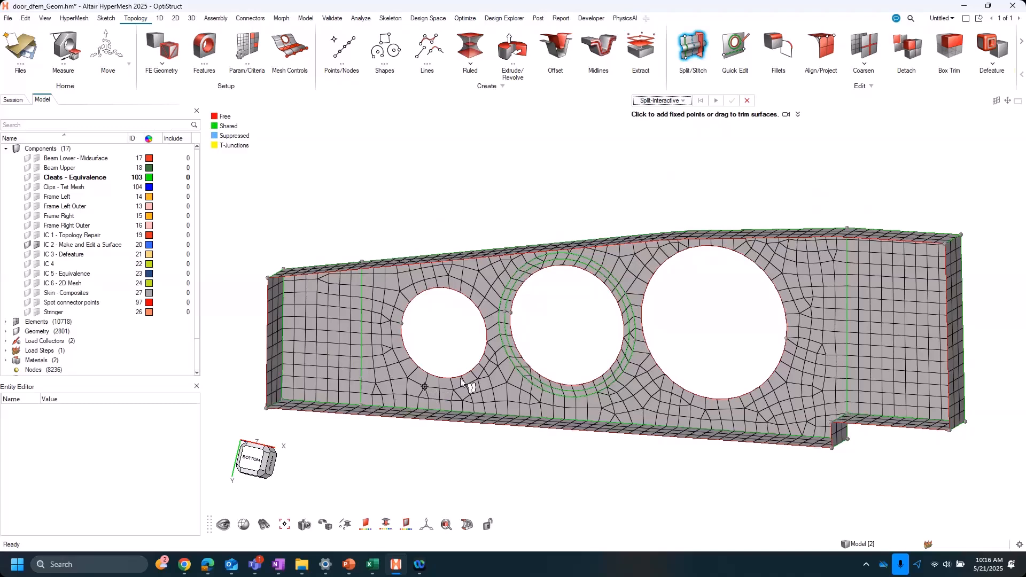
{"action": "scroll", "coordinate": [469, 300], "scroll_direction": "up", "scroll_amount": 5}
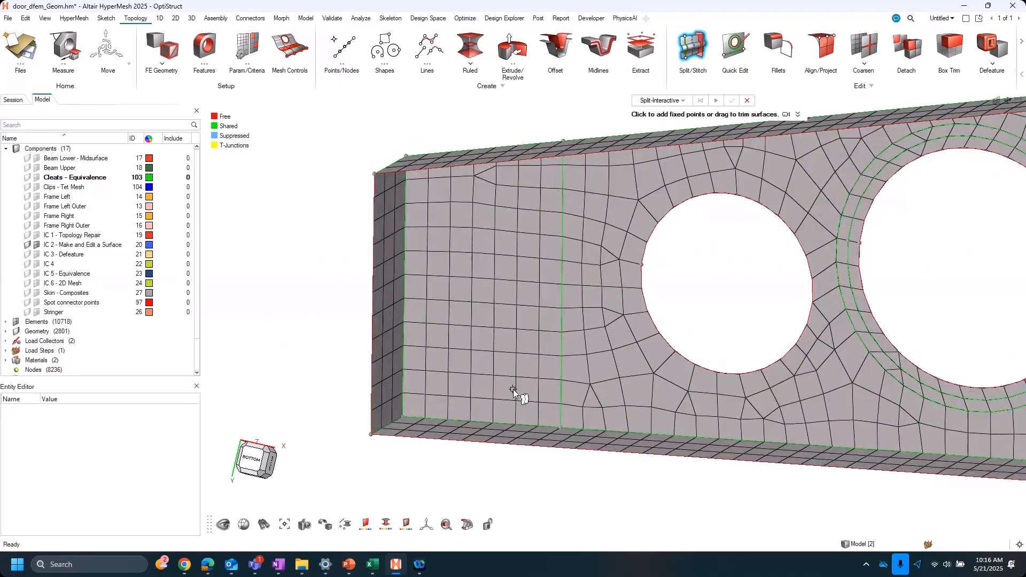
{"action": "scroll", "coordinate": [537, 312], "scroll_direction": "up", "scroll_amount": 4}
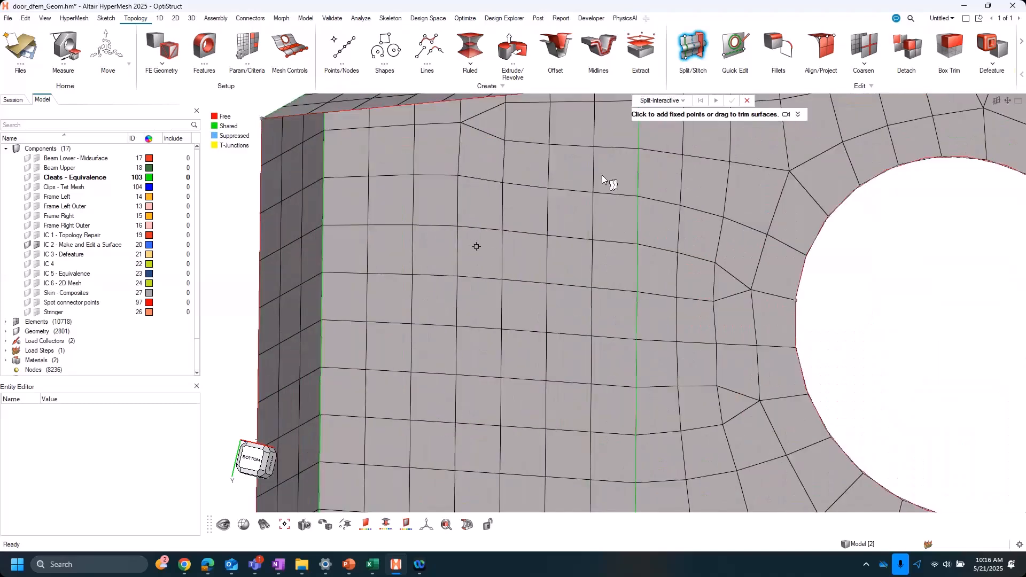
{"action": "left_click", "coordinate": [483, 251]}
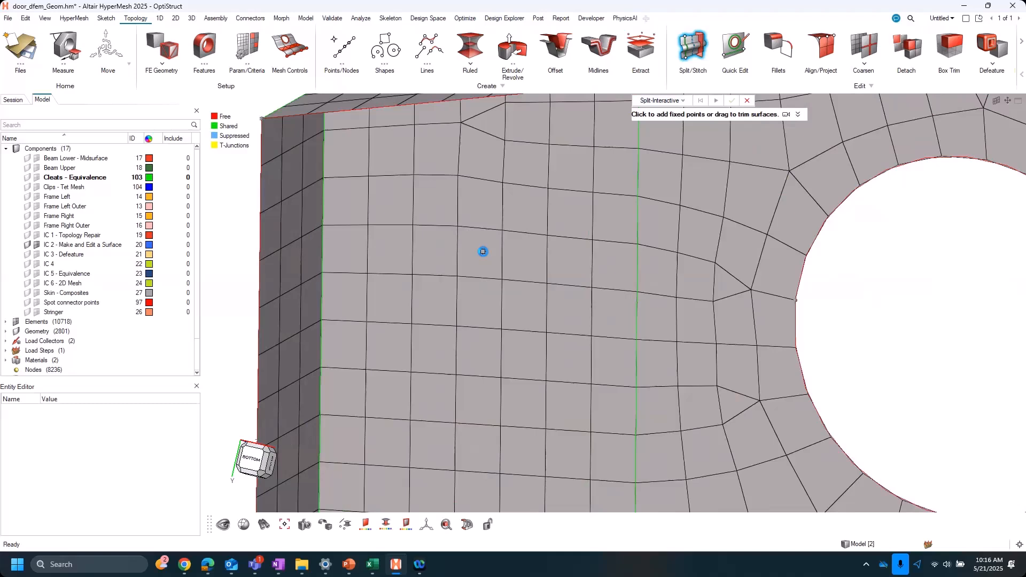
{"action": "left_click", "coordinate": [517, 366]}
{"action": "right_click_drag", "start_coordinate": [567, 356], "coordinate": [560, 242]}
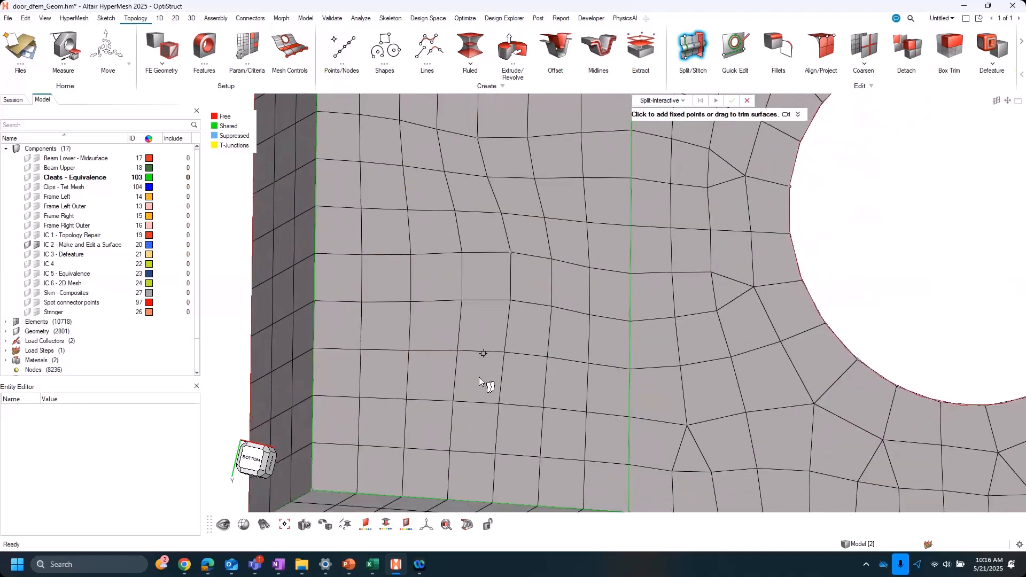
{"action": "left_click", "coordinate": [478, 377]}
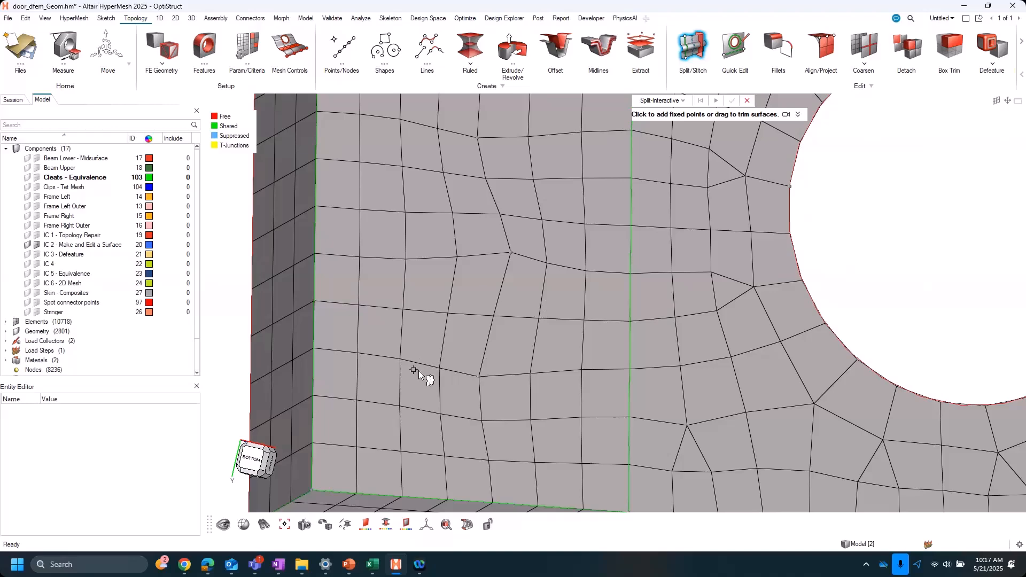
Step: Add two fixed points on the web surface at the wide end, above the notched lower flange
{"action": "scroll", "coordinate": [501, 377], "scroll_direction": "down", "scroll_amount": 5}
{"action": "scroll", "coordinate": [425, 258], "scroll_direction": "up", "scroll_amount": 3}
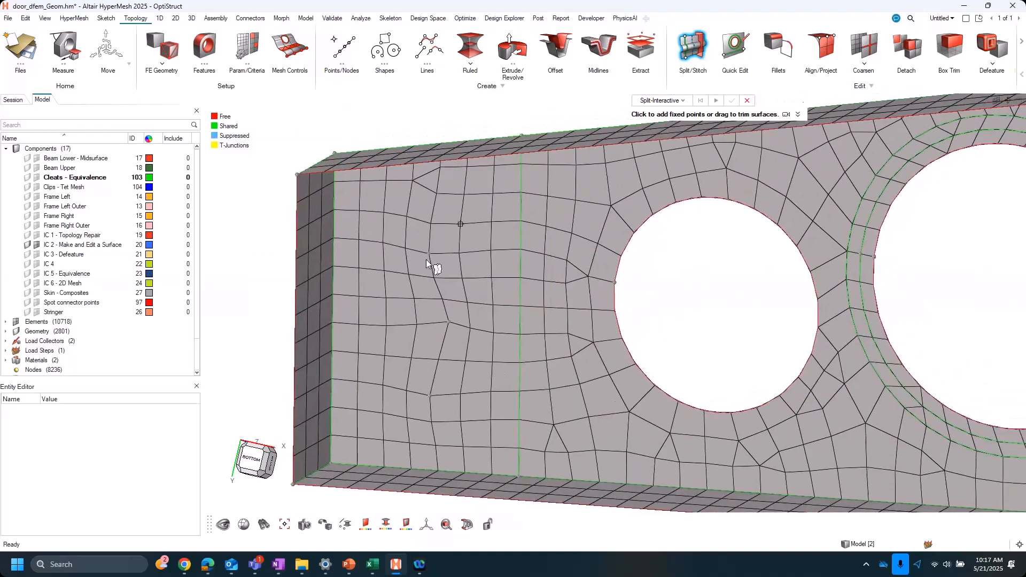
{"action": "right_click_drag", "start_coordinate": [640, 427], "coordinate": [193, 368]}
{"action": "scroll", "coordinate": [462, 409], "scroll_direction": "down", "scroll_amount": 2}
{"action": "scroll", "coordinate": [463, 410], "scroll_direction": "down", "scroll_amount": 2}
{"action": "scroll", "coordinate": [860, 373], "scroll_direction": "up", "scroll_amount": 3}
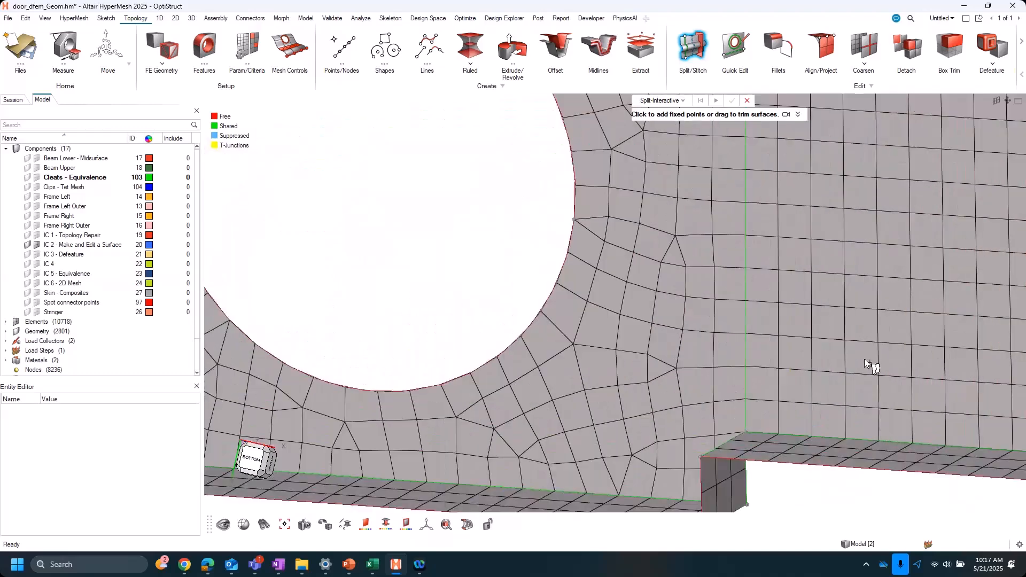
{"action": "left_click", "coordinate": [863, 358]}
{"action": "left_click", "coordinate": [885, 288]}
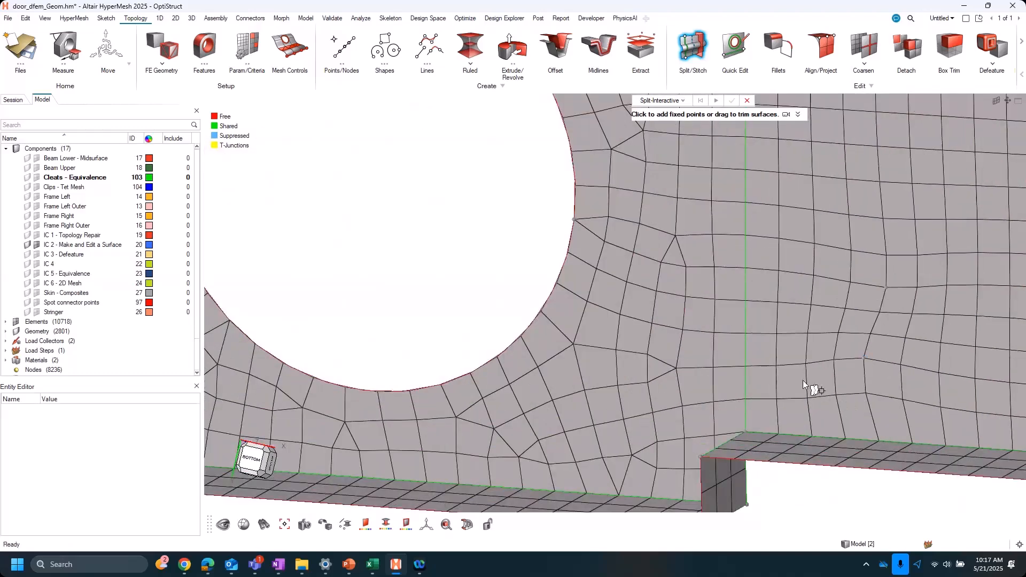
Step: Reposition the lowest fixed point at the web's narrow end, and remove the fixed points added there
{"action": "scroll", "coordinate": [802, 380], "scroll_direction": "down", "scroll_amount": 3}
{"action": "right_click_drag", "start_coordinate": [579, 372], "coordinate": [859, 359]}
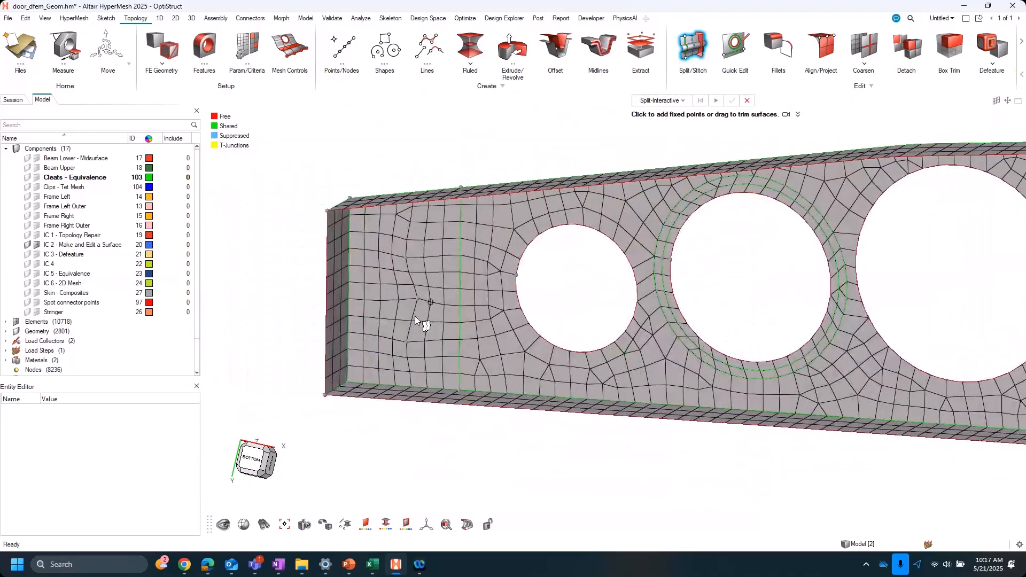
{"action": "scroll", "coordinate": [415, 313], "scroll_direction": "up", "scroll_amount": 3}
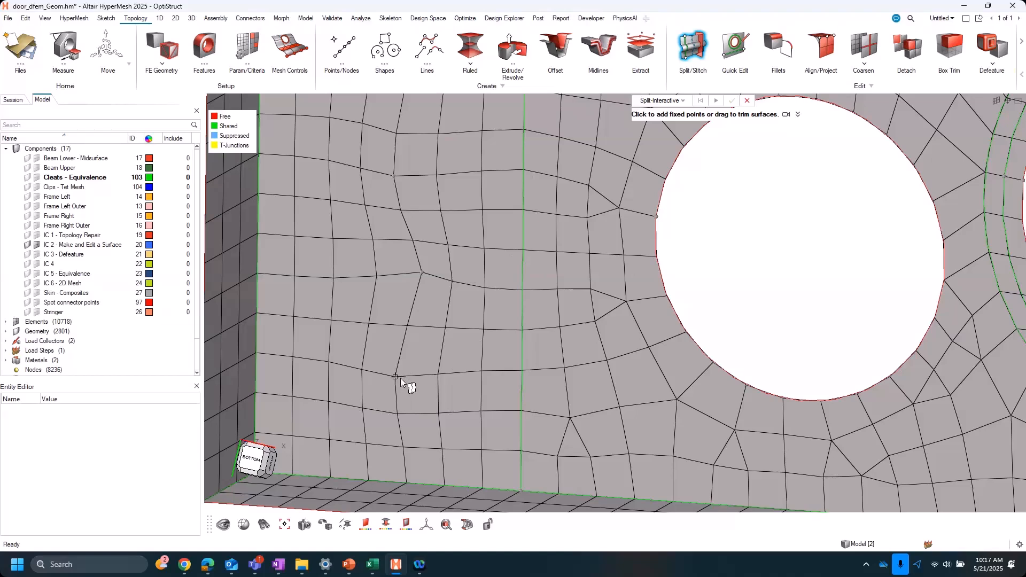
{"action": "scroll", "coordinate": [381, 355], "scroll_direction": "up", "scroll_amount": 2}
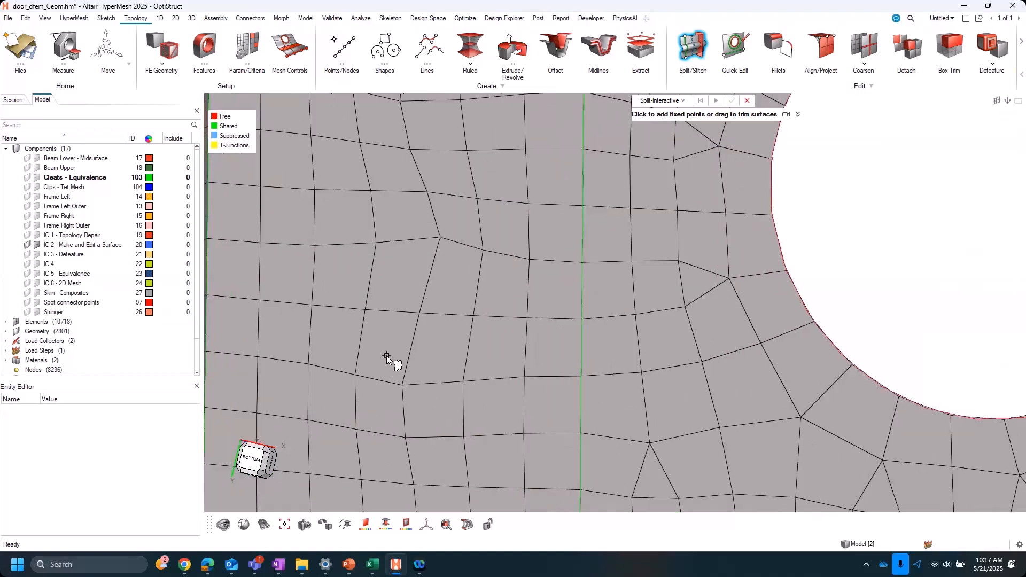
{"action": "left_click", "coordinate": [386, 355]}
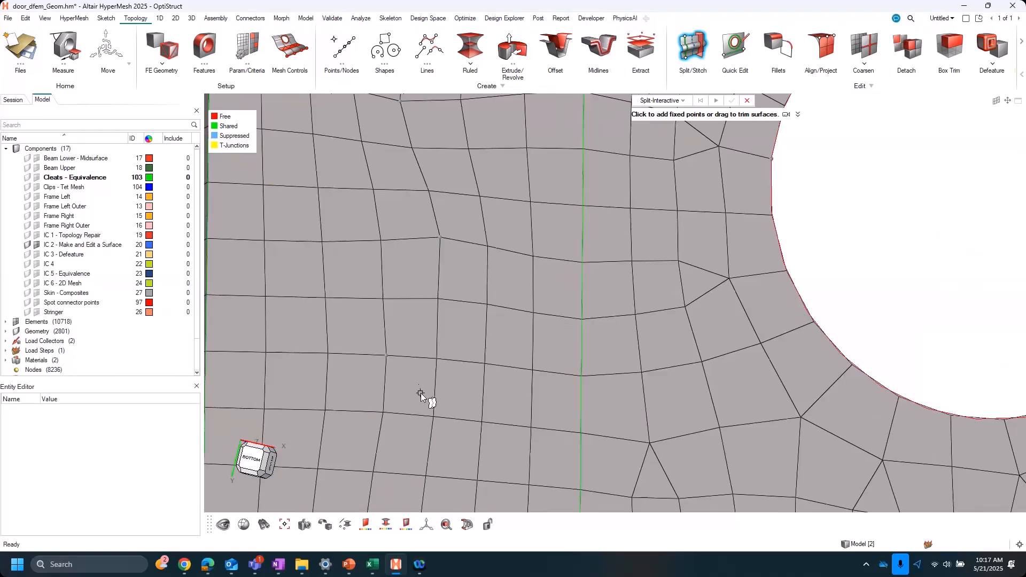
{"action": "scroll", "coordinate": [419, 395], "scroll_direction": "down", "scroll_amount": 3}
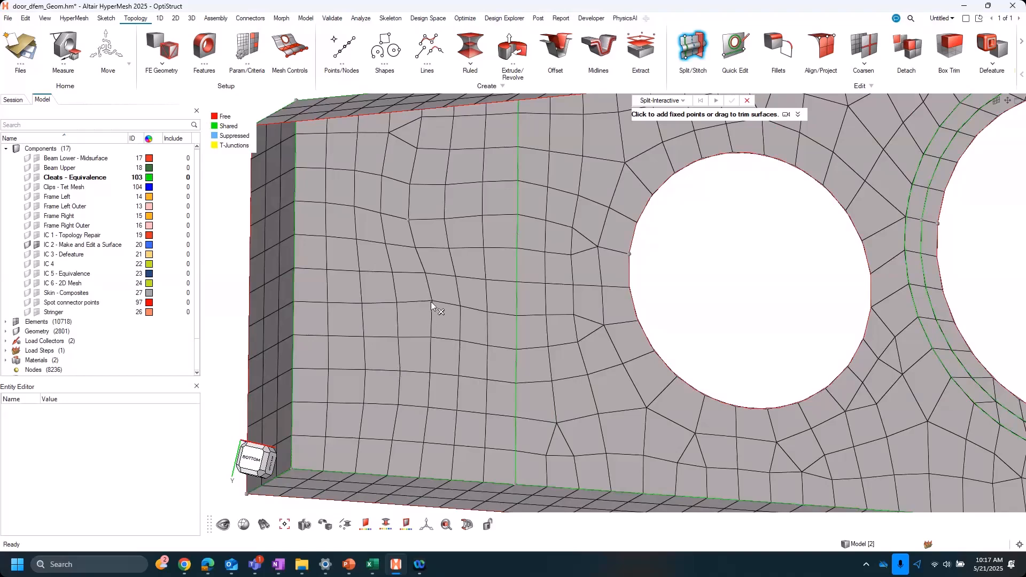
{"action": "scroll", "coordinate": [687, 292], "scroll_direction": "down", "scroll_amount": 3}
{"action": "right_click_drag", "start_coordinate": [687, 293], "coordinate": [592, 297]}
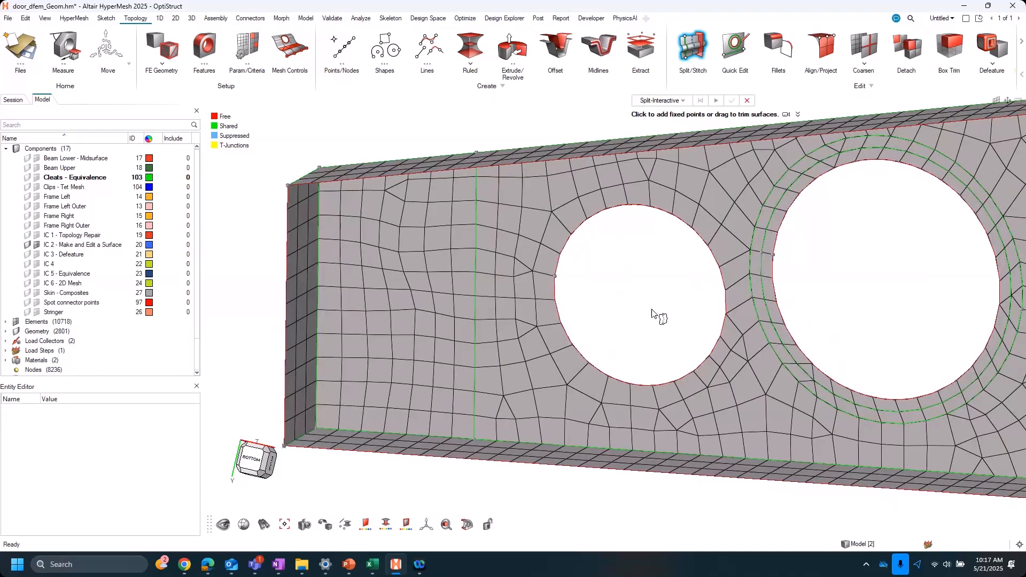
{"action": "middle_click_drag", "start_coordinate": [636, 315], "coordinate": [587, 315]}
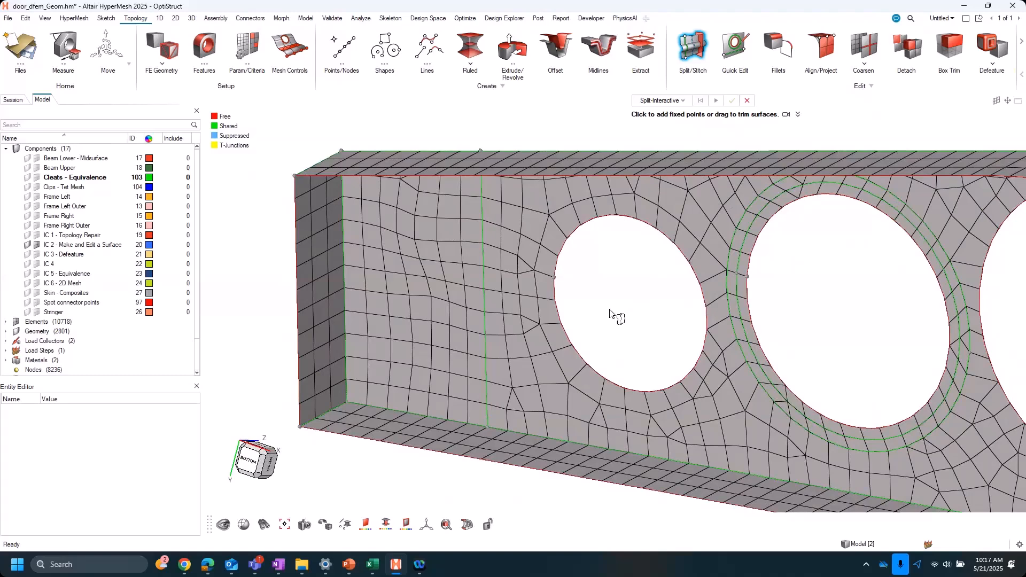
{"action": "right_click_drag", "start_coordinate": [610, 309], "coordinate": [503, 321]}
{"action": "scroll", "coordinate": [595, 319], "scroll_direction": "down", "scroll_amount": 2}
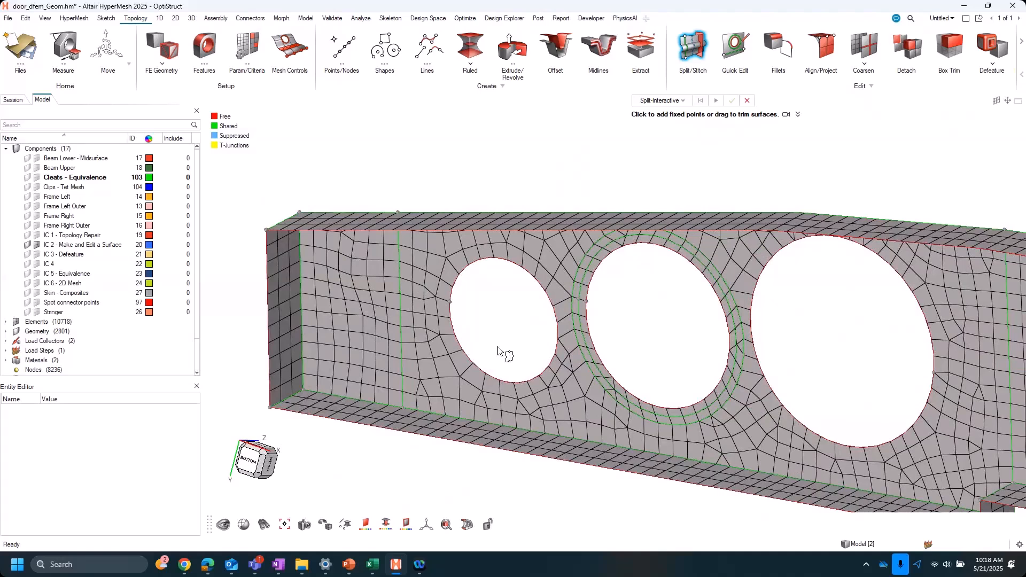
Step: Split the long free edge of the lower flange with 50 evenly spaced points
{"action": "left_click", "coordinate": [661, 100]}
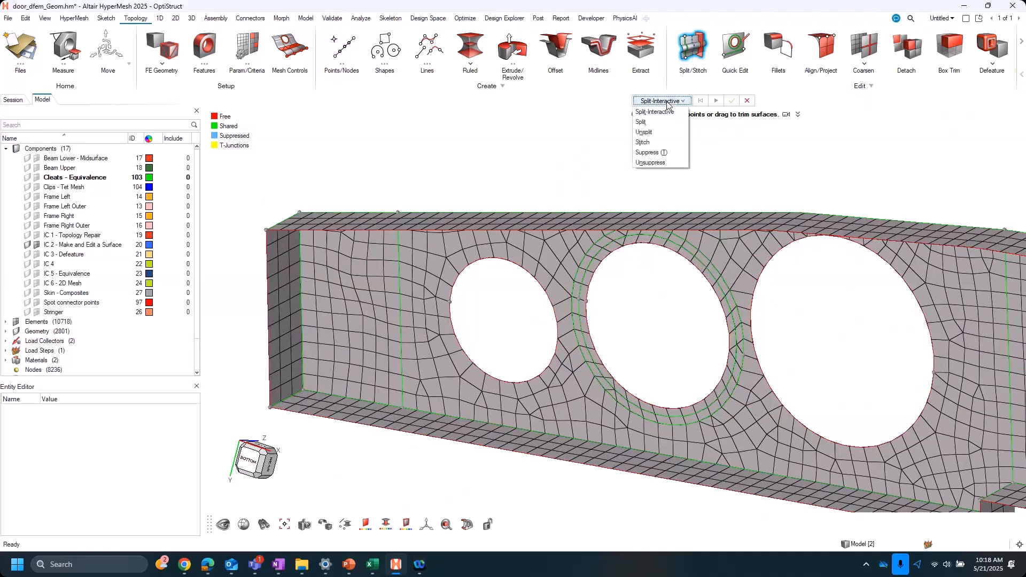
{"action": "left_click", "coordinate": [664, 122]}
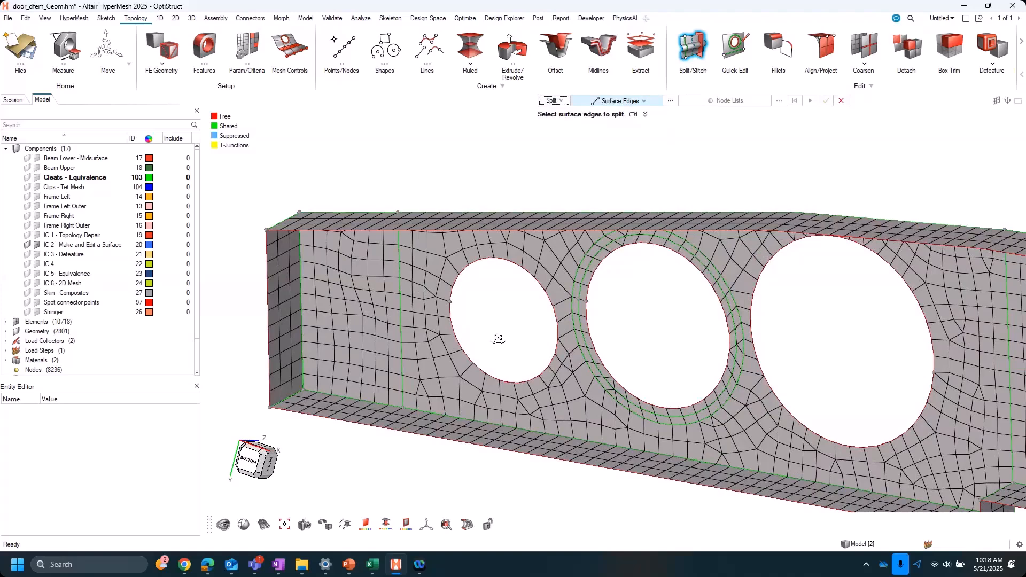
{"action": "middle_click_drag", "start_coordinate": [497, 339], "coordinate": [553, 330]}
{"action": "right_click_drag", "start_coordinate": [553, 330], "coordinate": [482, 285]}
{"action": "scroll", "coordinate": [482, 285], "scroll_direction": "down", "scroll_amount": 3}
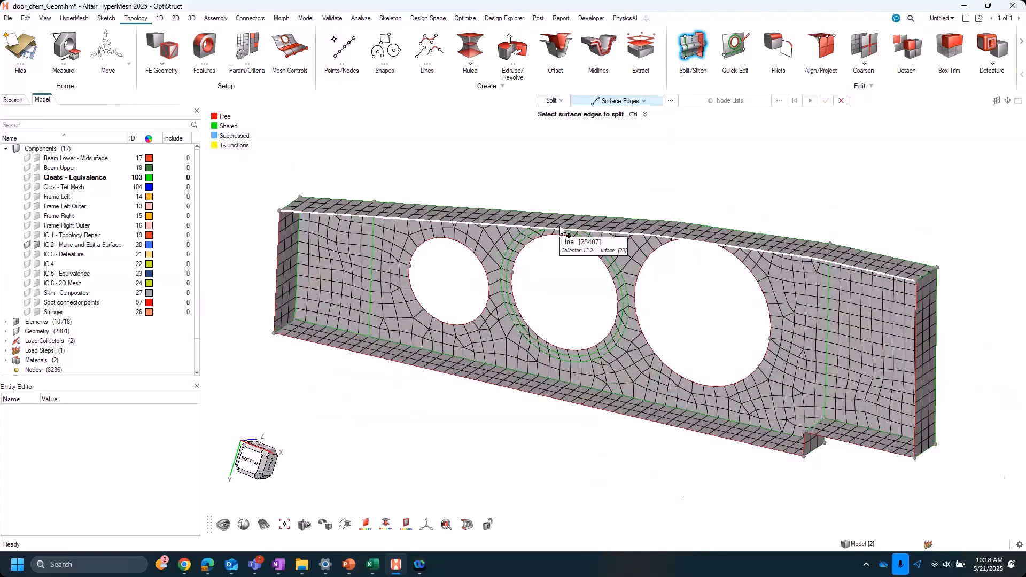
{"action": "middle_click_drag", "start_coordinate": [556, 430], "coordinate": [590, 398]}
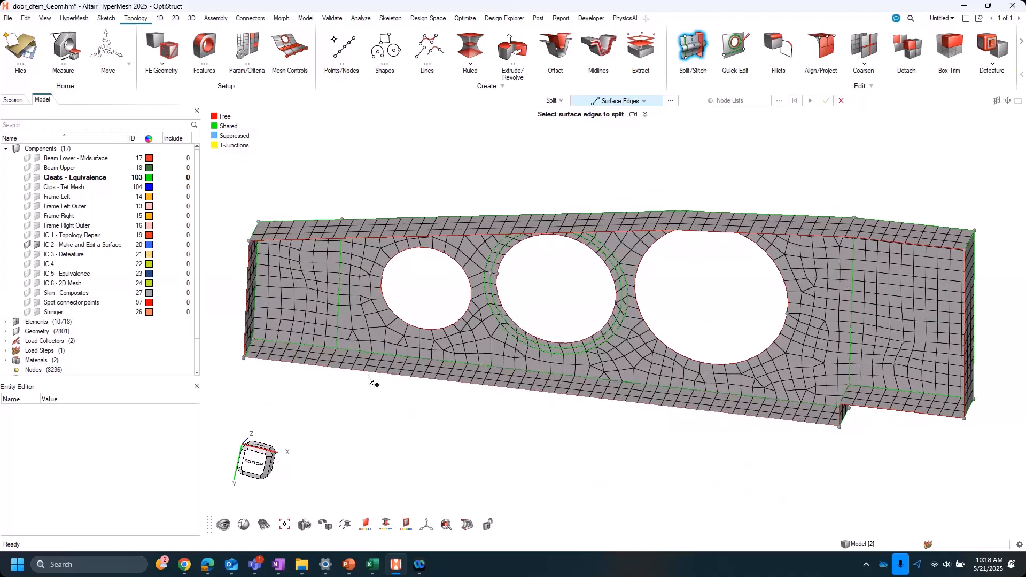
{"action": "left_click", "coordinate": [487, 387]}
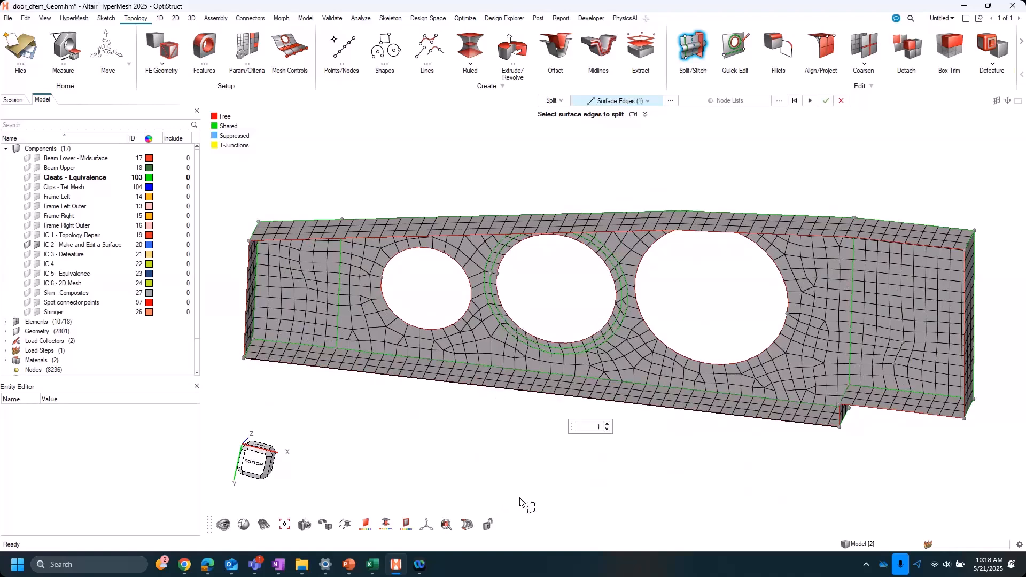
{"action": "double_click", "coordinate": [594, 426]}
{"action": "type", "text": "50"}
{"action": "key", "text": "Return"}
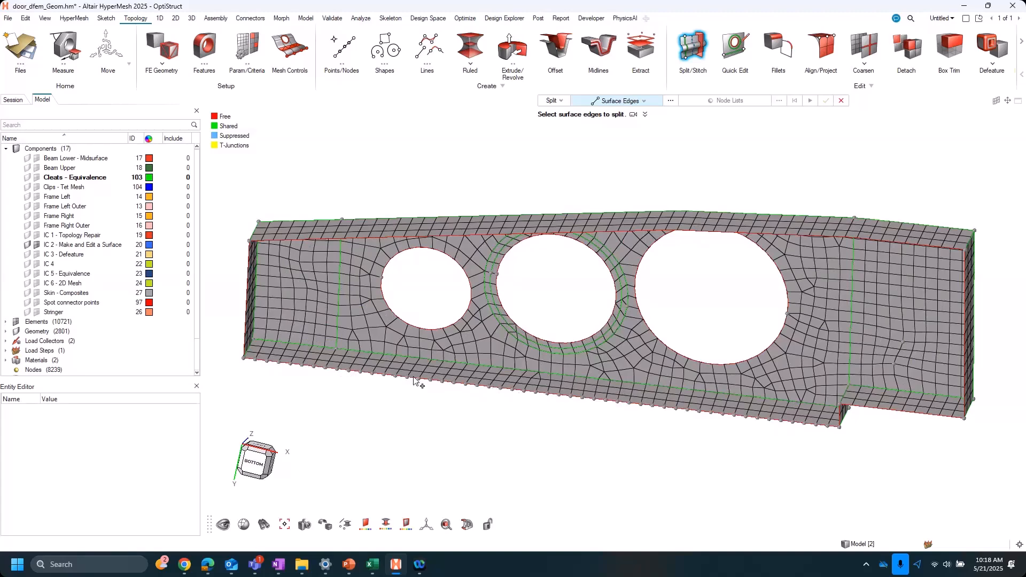
Step: Examine how the mesh nodes line up with the split points along the lower flange's free edge
{"action": "scroll", "coordinate": [348, 363], "scroll_direction": "up", "scroll_amount": 3}
{"action": "scroll", "coordinate": [348, 364], "scroll_direction": "down", "scroll_amount": 3}
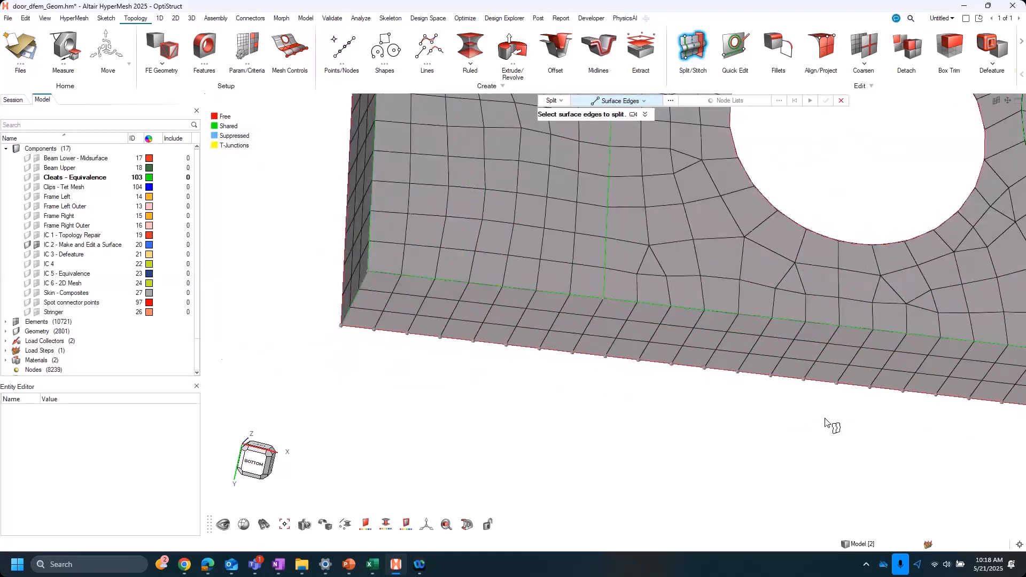
{"action": "scroll", "coordinate": [831, 421], "scroll_direction": "up", "scroll_amount": 3}
{"action": "right_click_drag", "start_coordinate": [828, 455], "coordinate": [561, 408]}
{"action": "right_click_drag", "start_coordinate": [887, 457], "coordinate": [641, 421]}
{"action": "right_click_drag", "start_coordinate": [775, 444], "coordinate": [339, 412]}
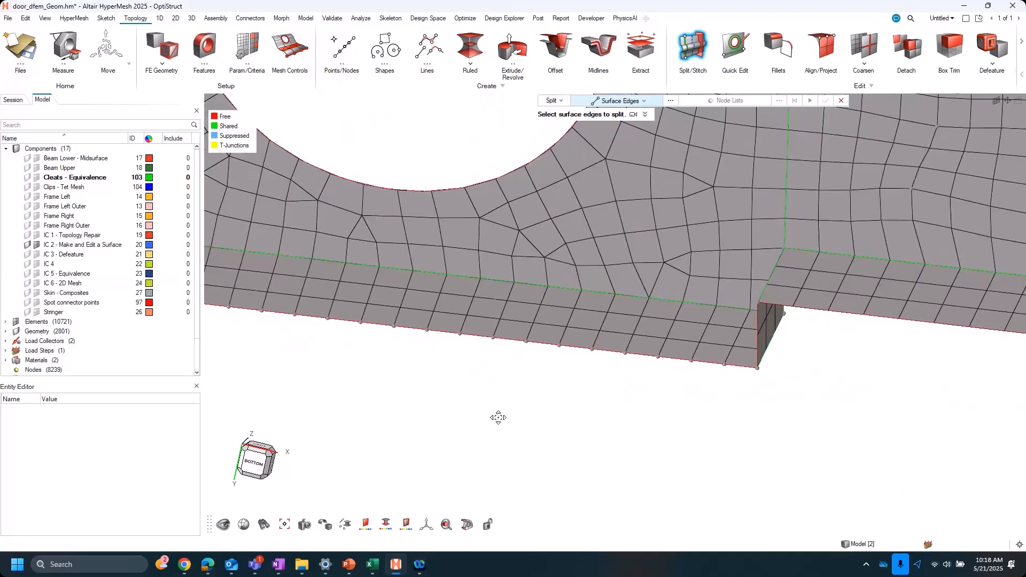
{"action": "right_click_drag", "start_coordinate": [497, 417], "coordinate": [643, 434]}
{"action": "scroll", "coordinate": [607, 431], "scroll_direction": "down", "scroll_amount": 3}
{"action": "right_click_drag", "start_coordinate": [534, 431], "coordinate": [722, 450]}
{"action": "scroll", "coordinate": [711, 450], "scroll_direction": "down", "scroll_amount": 2}
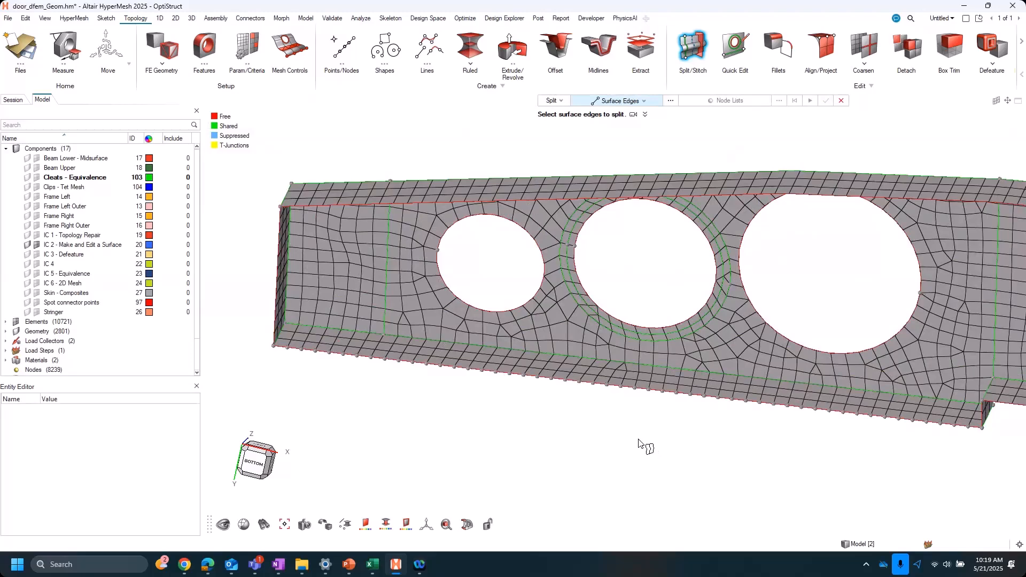
{"action": "scroll", "coordinate": [402, 360], "scroll_direction": "up", "scroll_amount": 5}
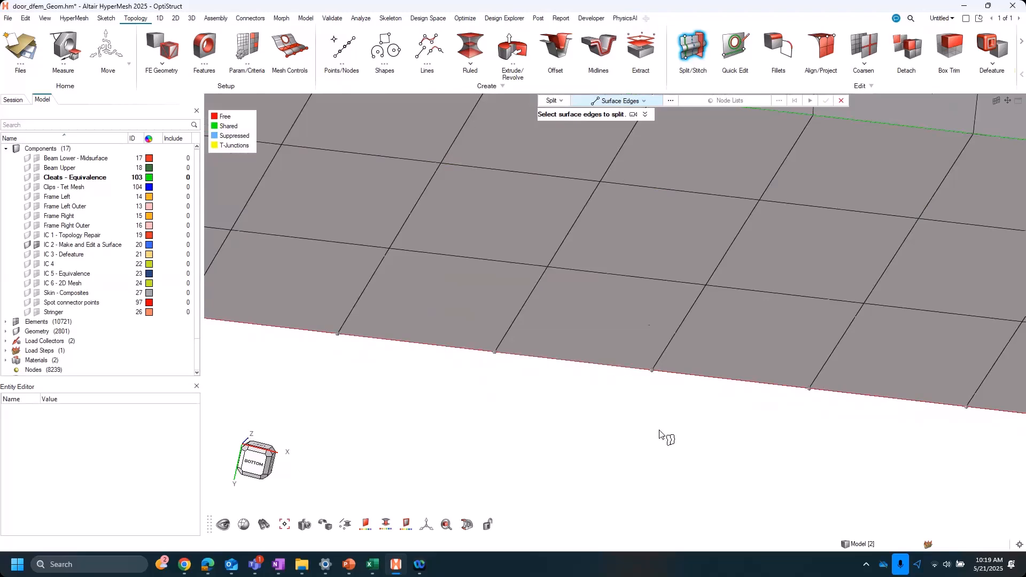
{"action": "scroll", "coordinate": [658, 441], "scroll_direction": "down", "scroll_amount": 5}
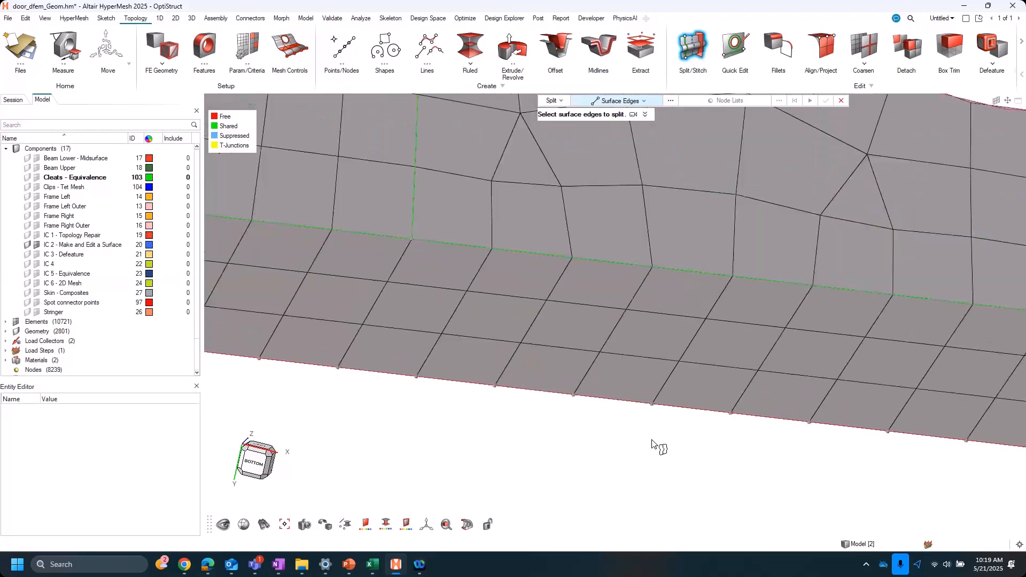
{"action": "scroll", "coordinate": [516, 422], "scroll_direction": "down", "scroll_amount": 5}
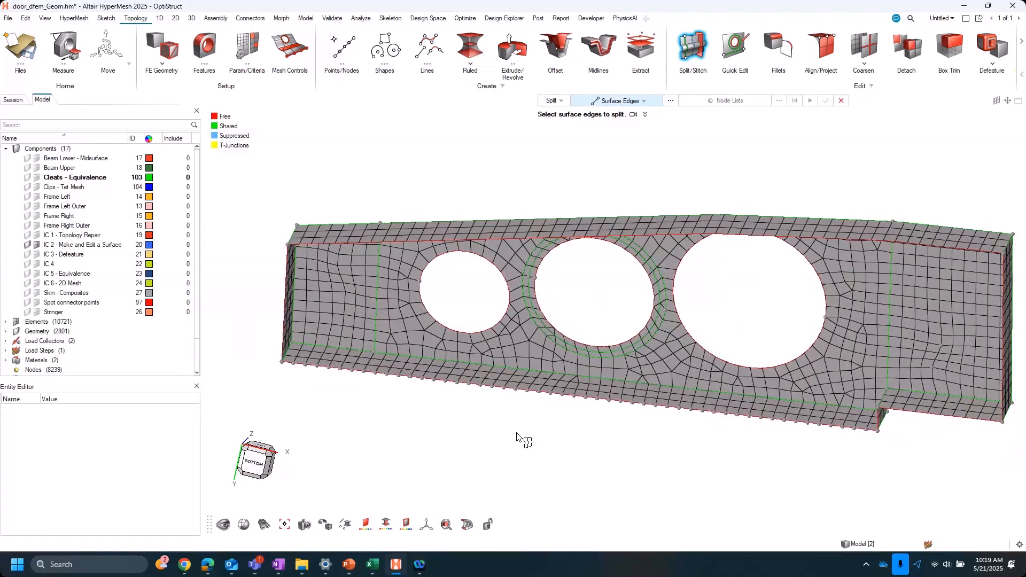
Step: Close the split tool and delete all displayed mesh elements of IC 2
{"action": "left_click", "coordinate": [689, 51]}
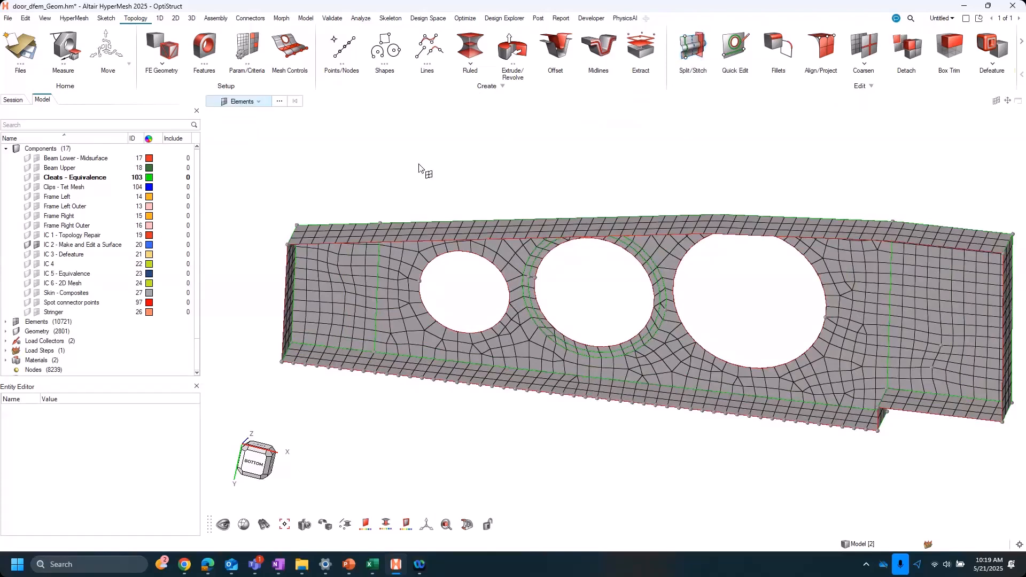
{"action": "key", "text": "ctrl+a"}
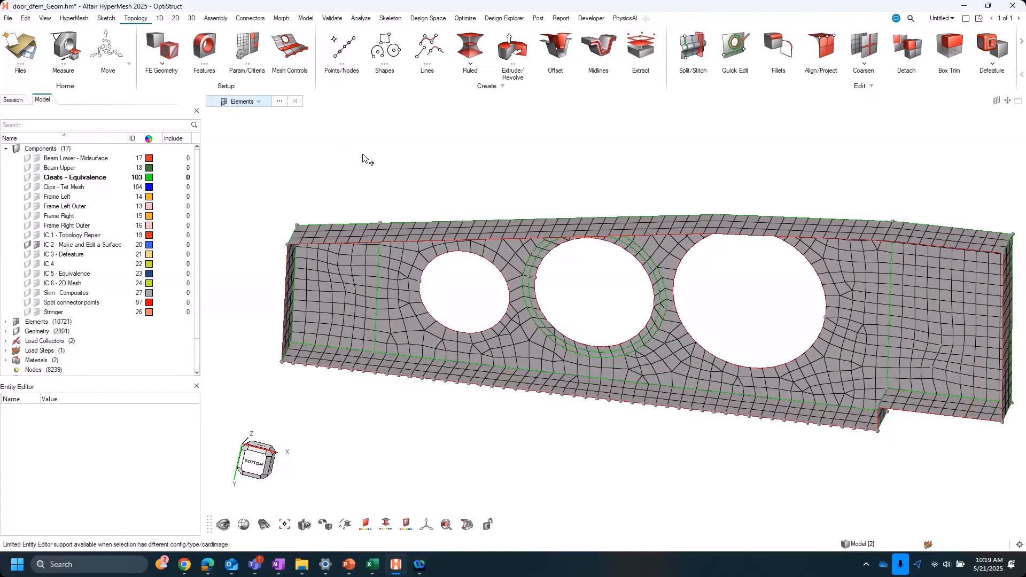
{"action": "key", "text": "Delete"}
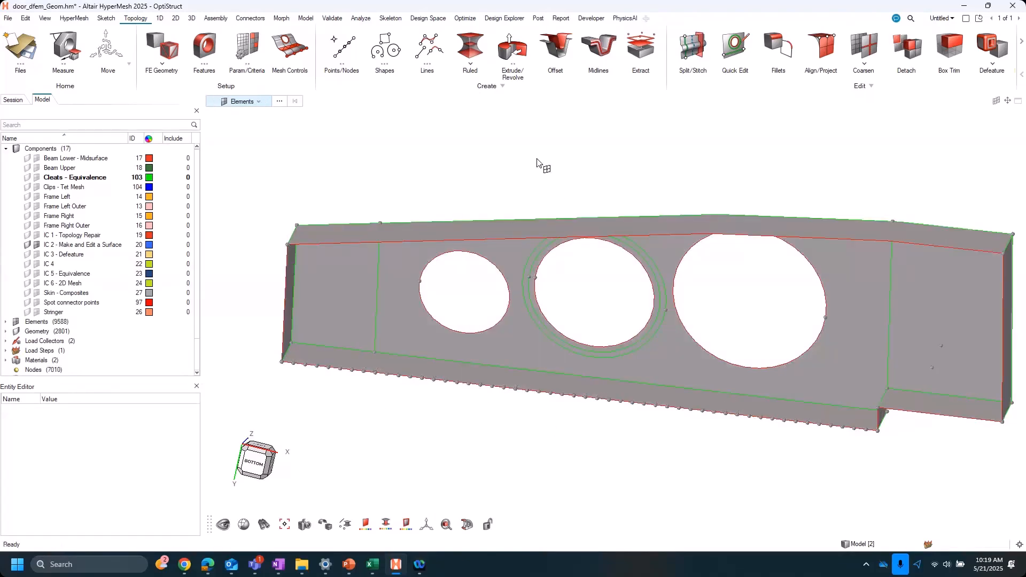
Step: Mesh all displayed surfaces of the split IC 2 geometry and leave the meshing tool
{"action": "key", "text": "F12"}
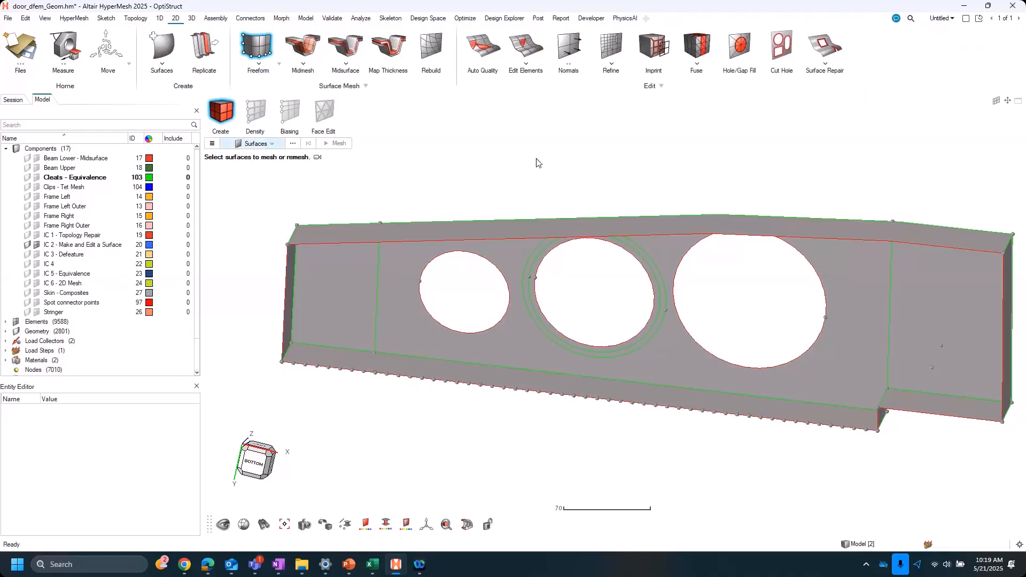
{"action": "key", "text": "ctrl+a"}
{"action": "middle_click", "coordinate": [537, 163]}
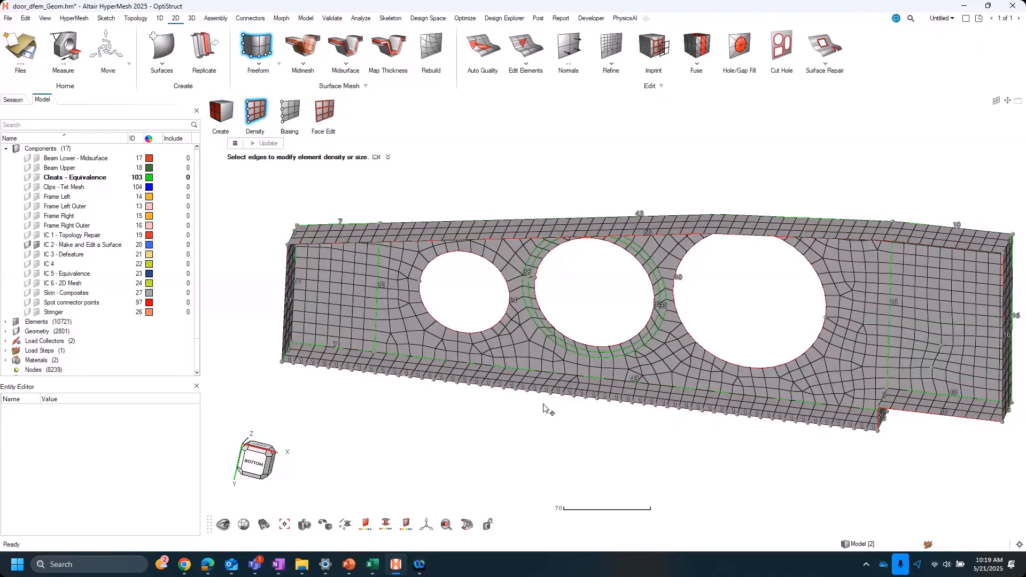
{"action": "right_click", "coordinate": [426, 422]}
{"action": "mouse_move", "coordinate": [446, 438]}
{"action": "middle_click_drag", "start_coordinate": [470, 439], "coordinate": [497, 420]}
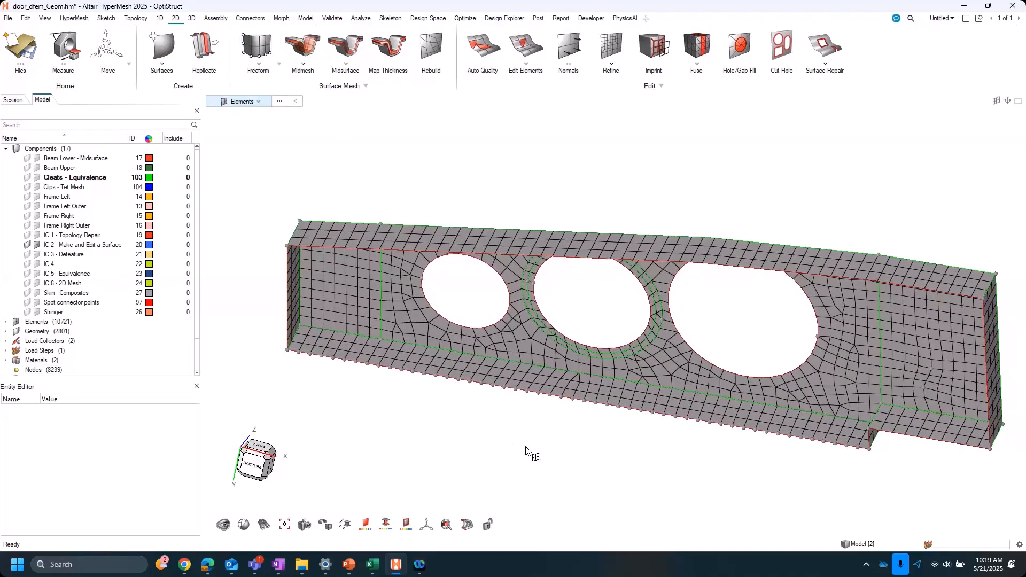
{"action": "scroll", "coordinate": [678, 447], "scroll_direction": "down", "scroll_amount": 2}
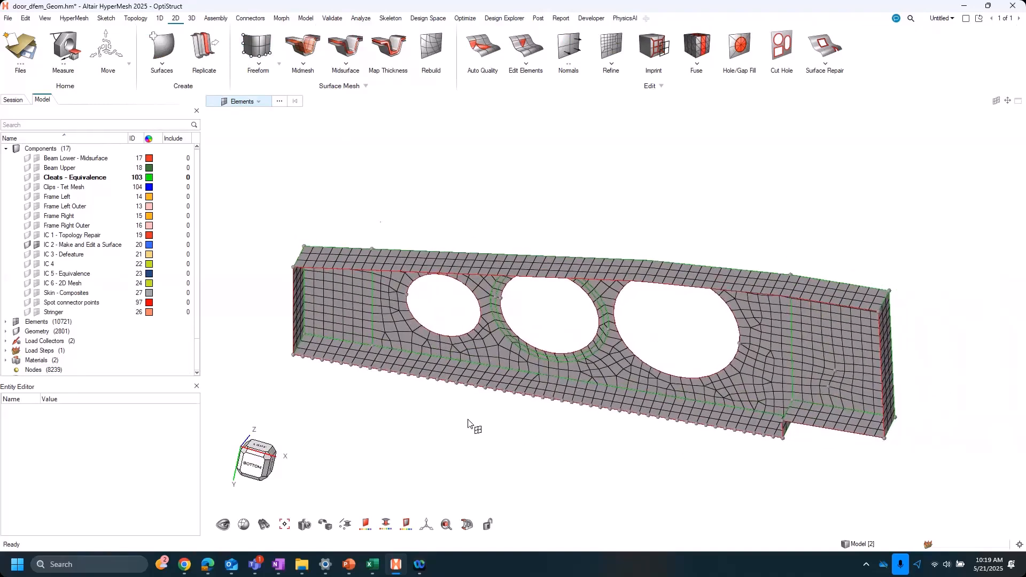
Step: Reopen the recent model door_dfem_Geom.hm without saving the current changes
{"action": "left_click", "coordinate": [8, 19]}
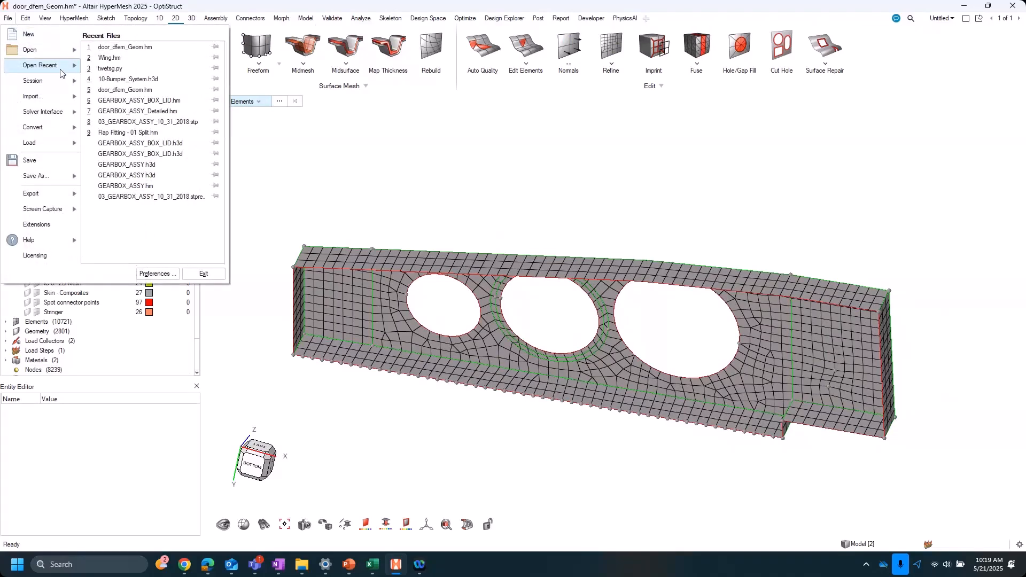
{"action": "left_click", "coordinate": [167, 53]}
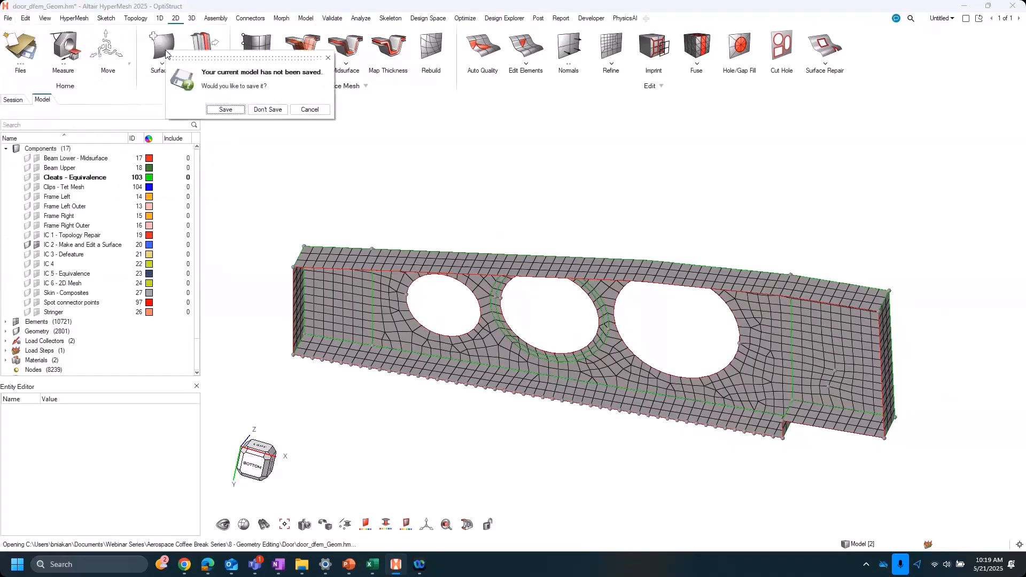
{"action": "left_click", "coordinate": [283, 112]}
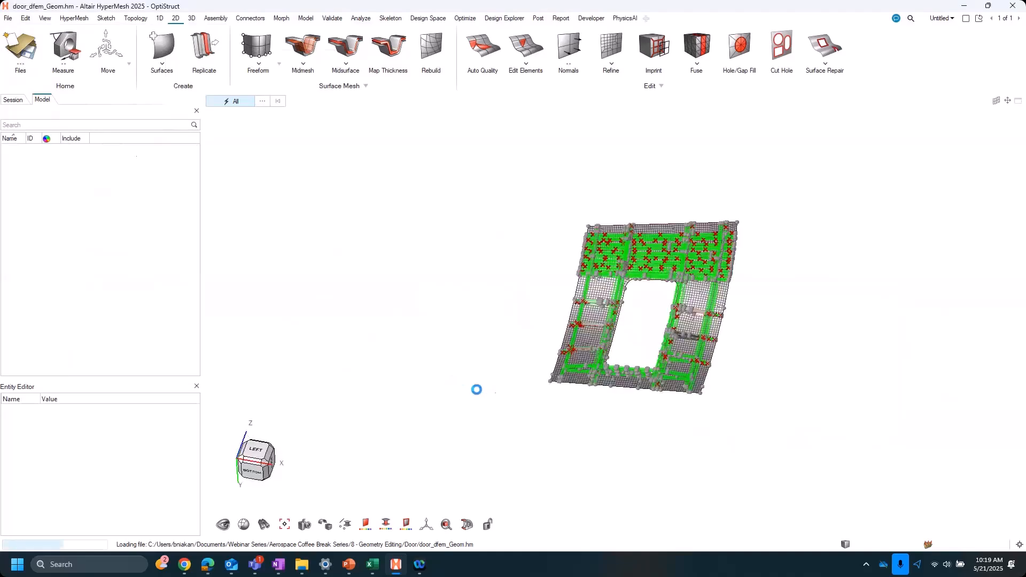
Step: Set the model colouring to Automatic, then isolate the IC 2 component and fit it in view
{"action": "middle_click_drag", "start_coordinate": [493, 450], "coordinate": [500, 390]}
{"action": "left_click", "coordinate": [366, 524]}
{"action": "left_click", "coordinate": [391, 346]}
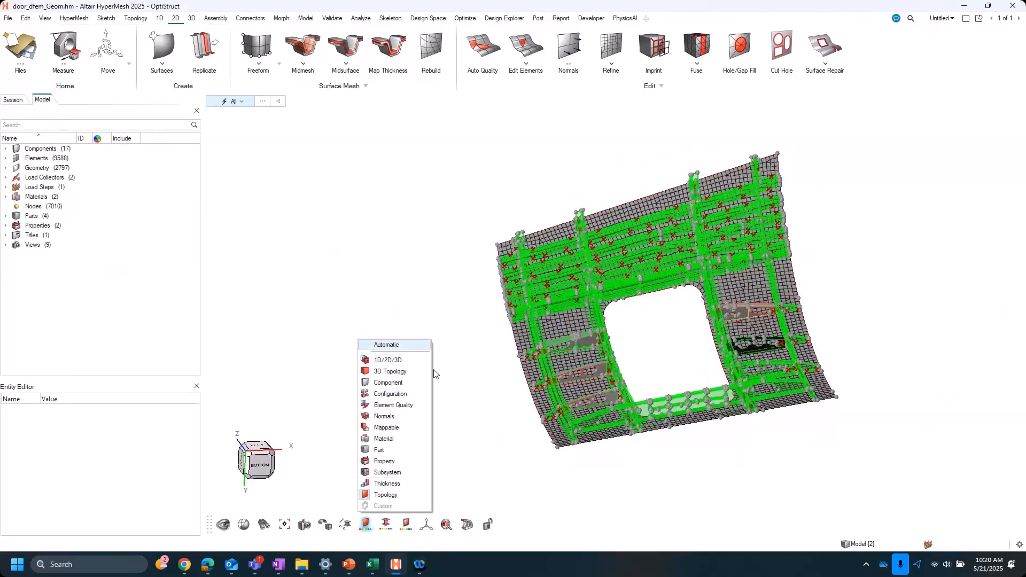
{"action": "scroll", "coordinate": [523, 409], "scroll_direction": "up", "scroll_amount": 3}
{"action": "left_click", "coordinate": [670, 357]}
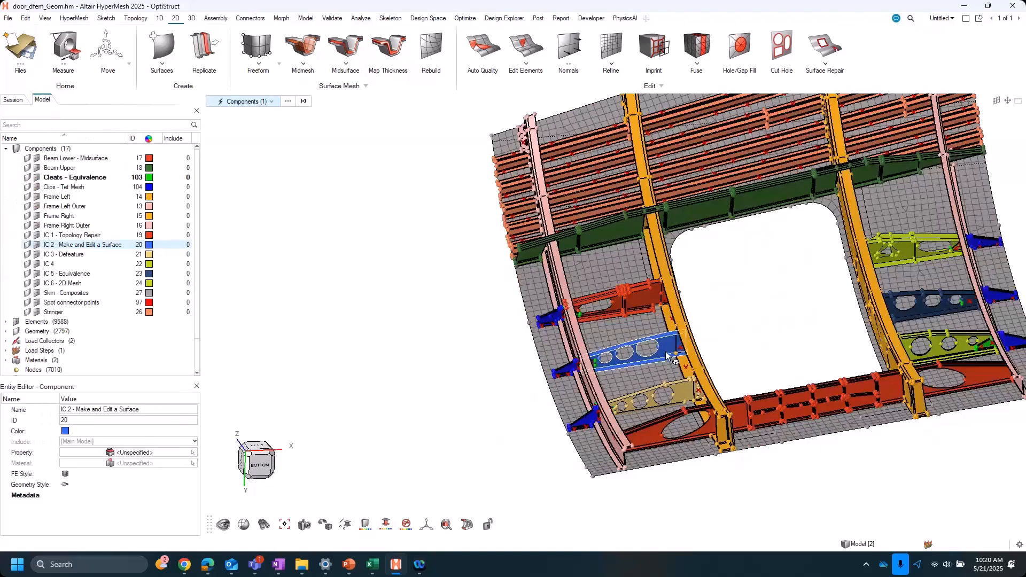
{"action": "key", "text": "i"}
{"action": "left_click", "coordinate": [409, 331]}
{"action": "key", "text": "f"}
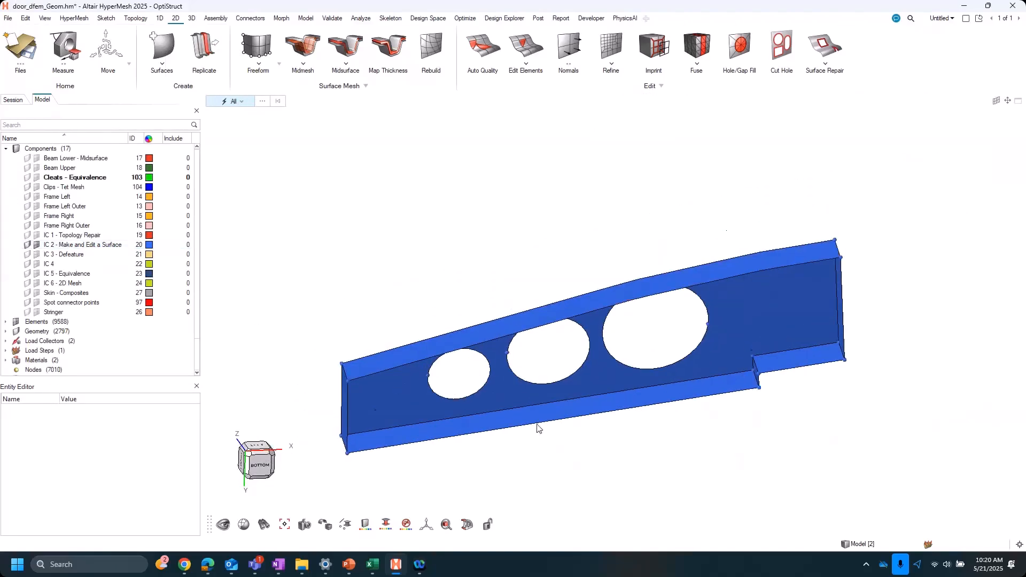
Step: Generate a 2D surface mesh on all surfaces of the isolated IC 2 component and close the meshing tool
{"action": "left_click", "coordinate": [136, 18]}
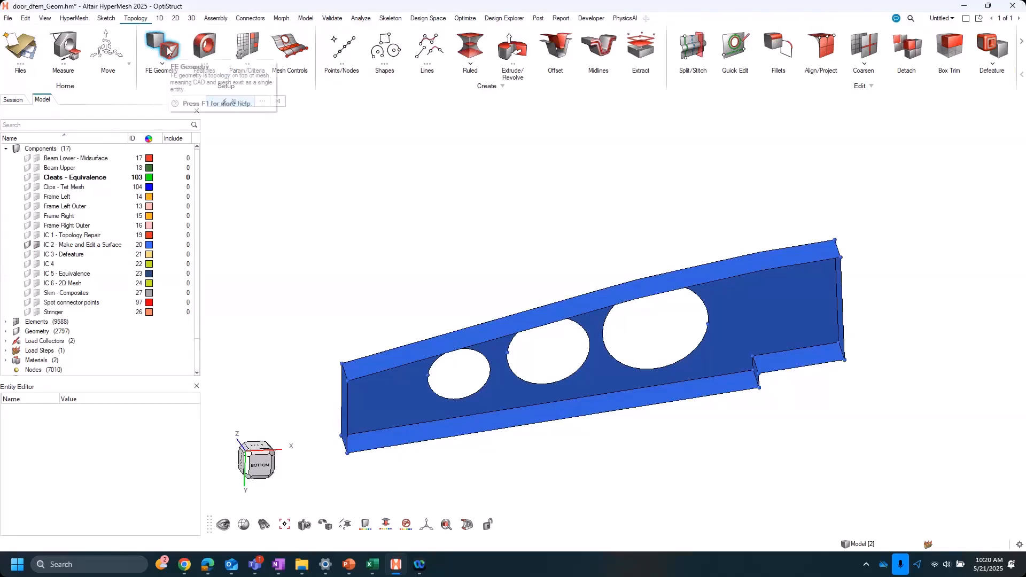
{"action": "scroll", "coordinate": [416, 242], "scroll_direction": "down", "scroll_amount": 2}
{"action": "right_click_drag", "start_coordinate": [429, 252], "coordinate": [465, 262]}
{"action": "key", "text": "F12"}
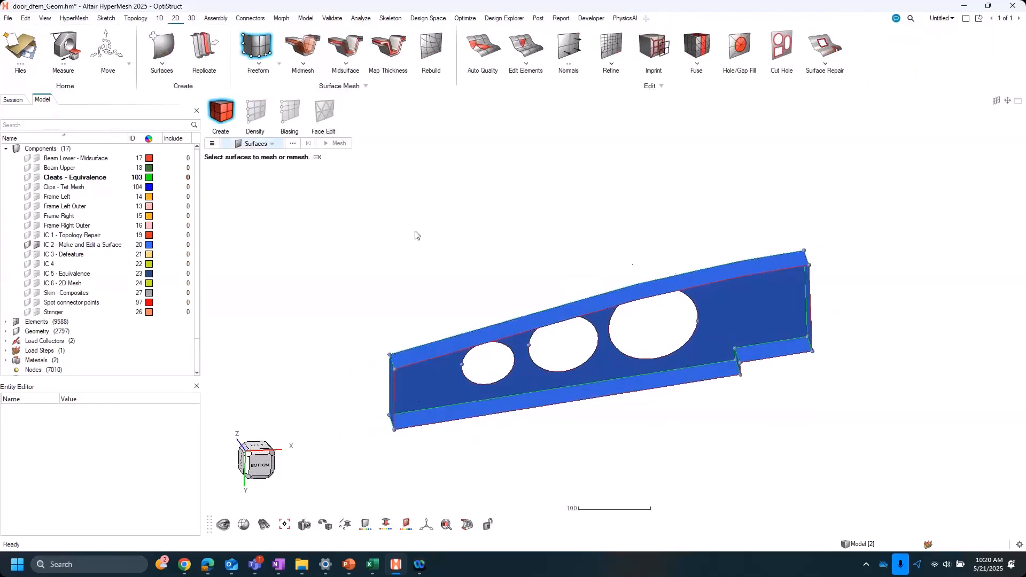
{"action": "key", "text": "ctrl+a"}
{"action": "middle_click", "coordinate": [415, 231]}
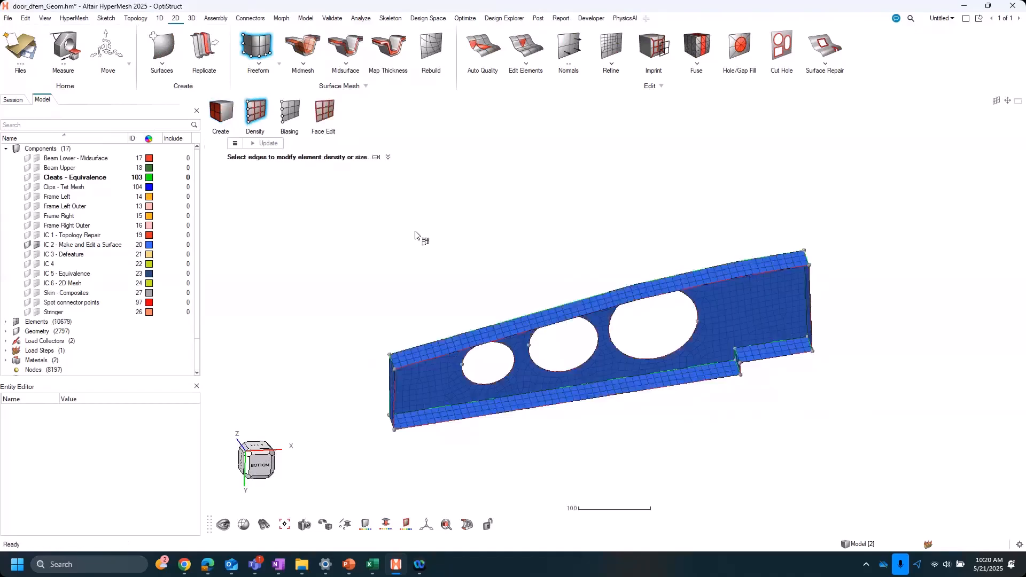
{"action": "left_click", "coordinate": [253, 60]}
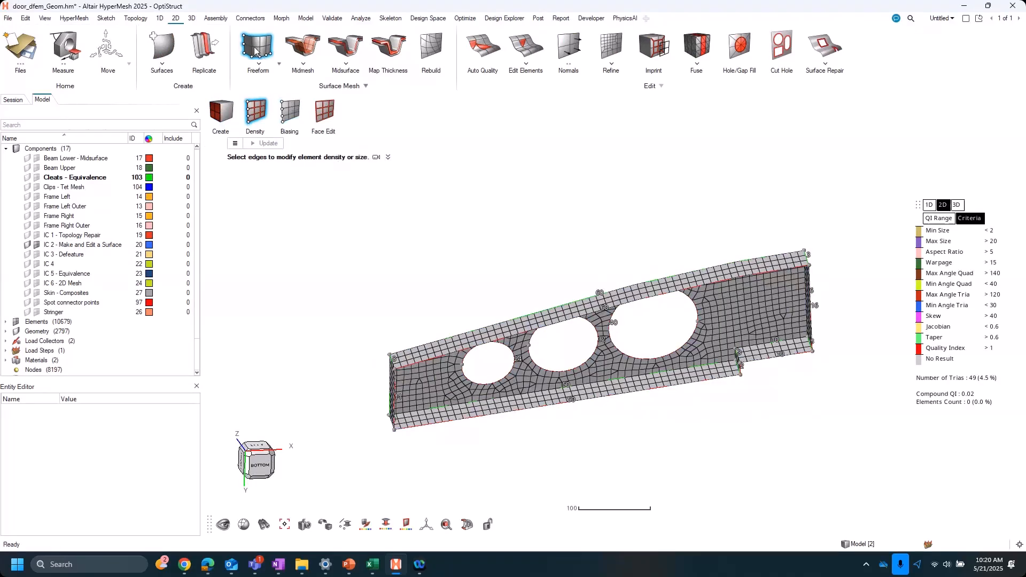
{"action": "scroll", "coordinate": [584, 456], "scroll_direction": "up", "scroll_amount": 2}
{"action": "middle_click_drag", "start_coordinate": [571, 449], "coordinate": [568, 415]}
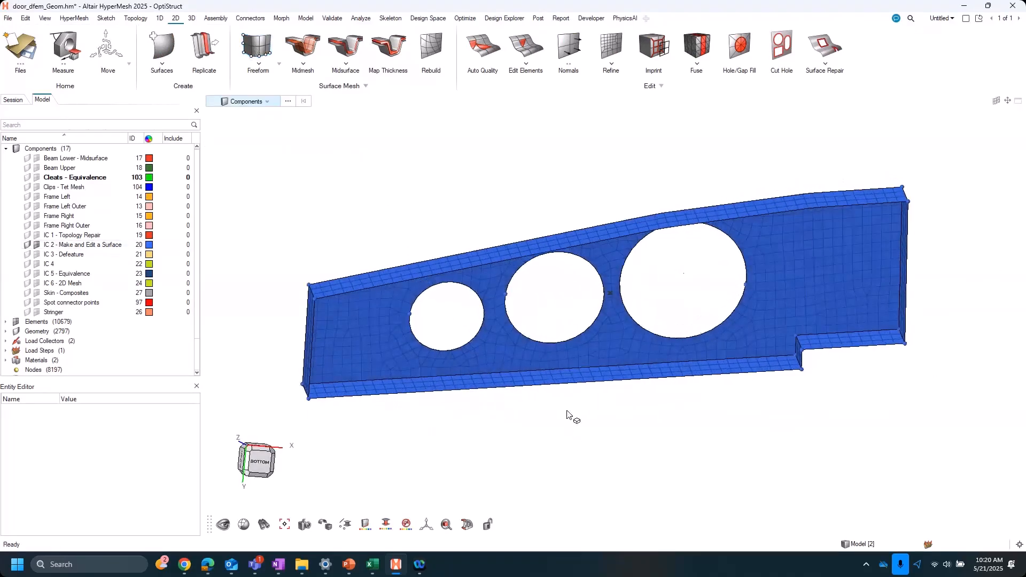
Step: Convert all meshed IC 2 surfaces from CAD to FE geometry and close the conversion tool
{"action": "left_click", "coordinate": [137, 21]}
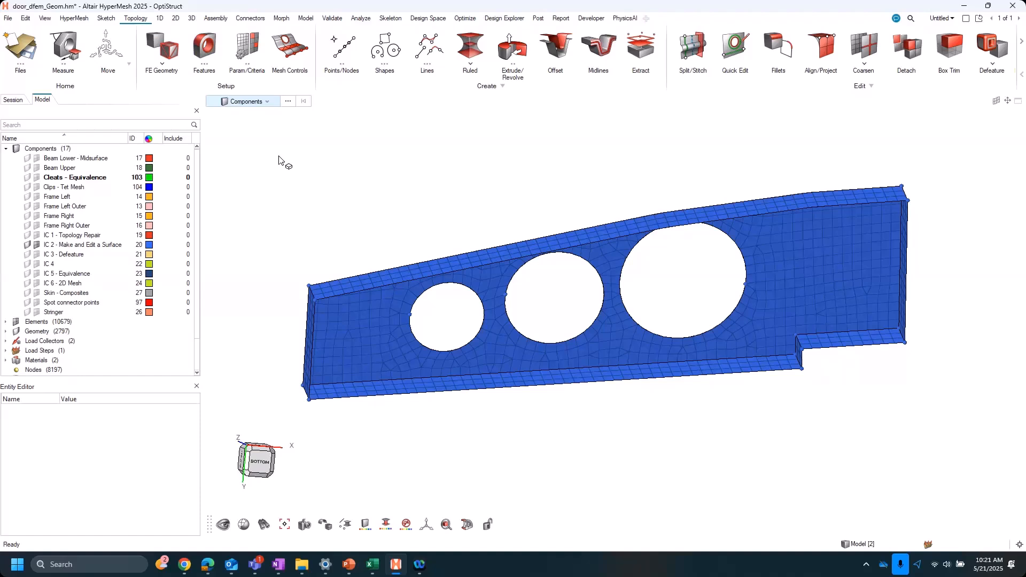
{"action": "scroll", "coordinate": [251, 209], "scroll_direction": "up", "scroll_amount": 3}
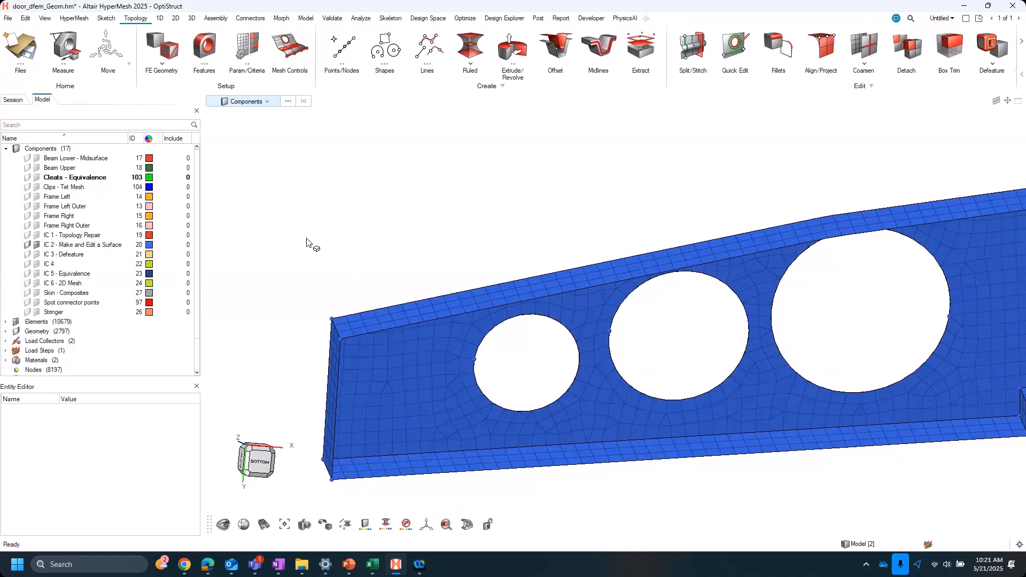
{"action": "scroll", "coordinate": [333, 252], "scroll_direction": "down", "scroll_amount": 2}
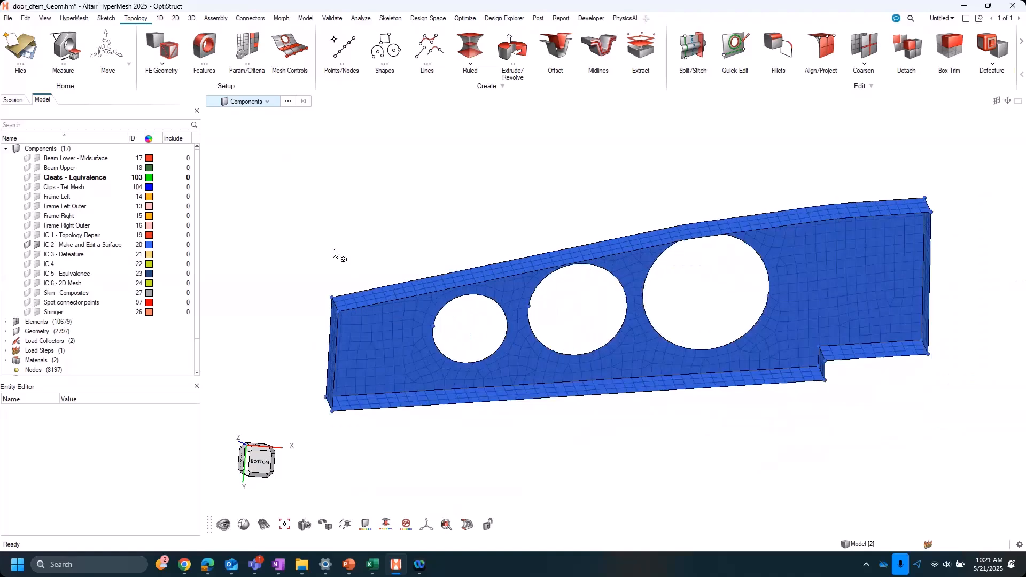
{"action": "scroll", "coordinate": [332, 252], "scroll_direction": "down", "scroll_amount": 1}
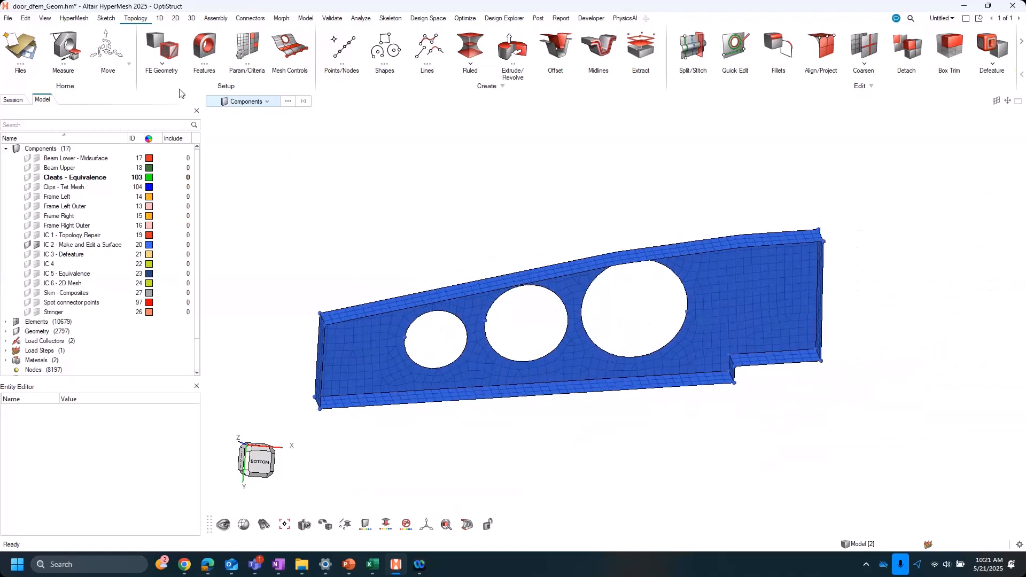
{"action": "left_click", "coordinate": [174, 56]}
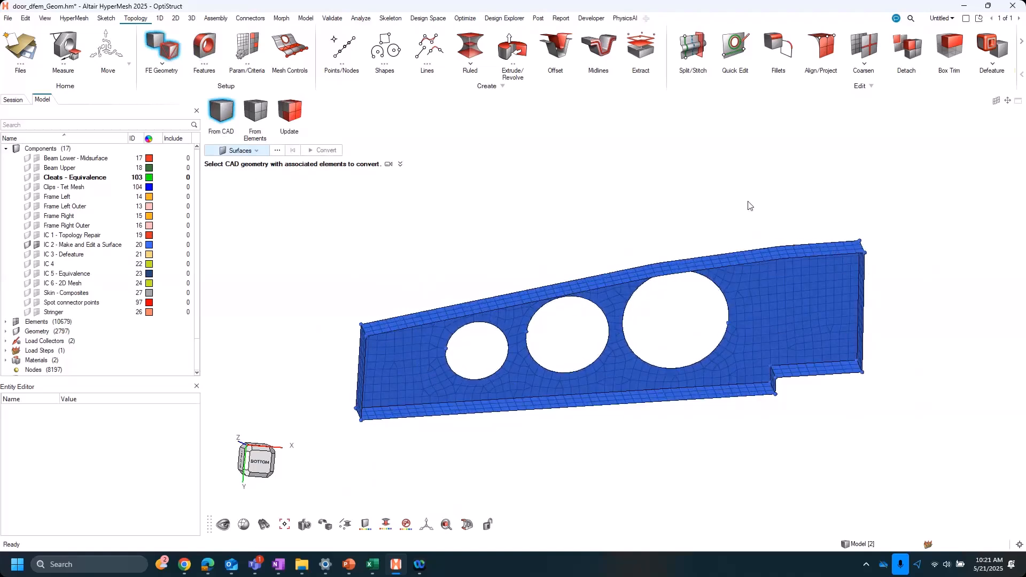
{"action": "middle_click_drag", "start_coordinate": [614, 382], "coordinate": [641, 379]}
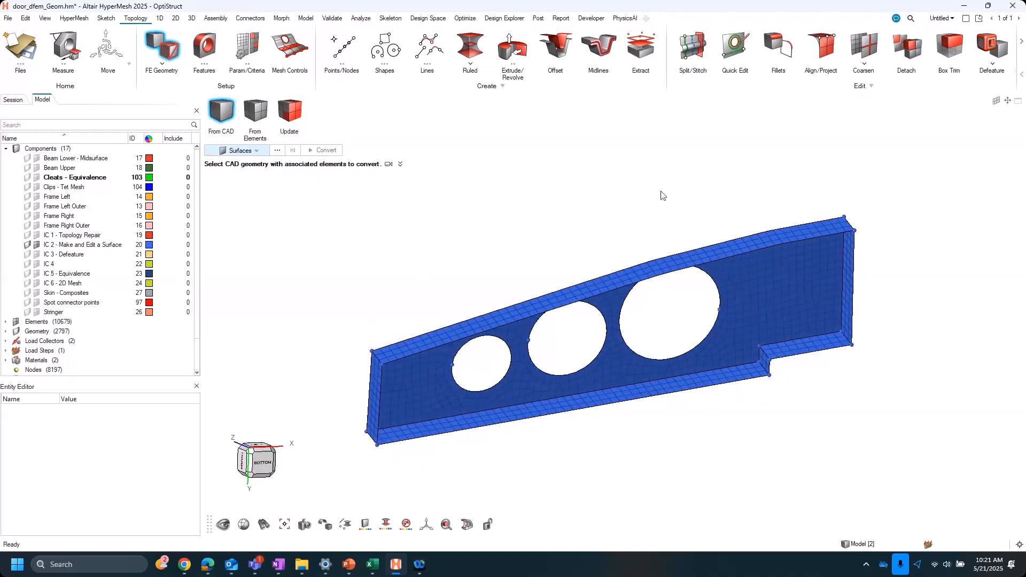
{"action": "key", "text": "ctrl+a"}
{"action": "middle_click", "coordinate": [433, 231]}
{"action": "left_click", "coordinate": [161, 49]}
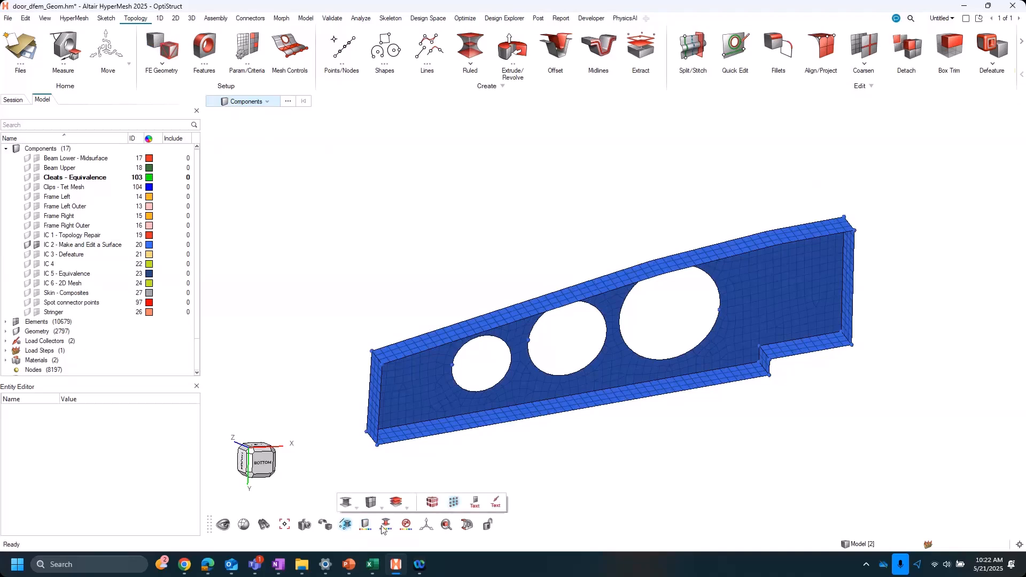
Step: Colour the converted IC 2 component by topology
{"action": "left_click", "coordinate": [366, 531]}
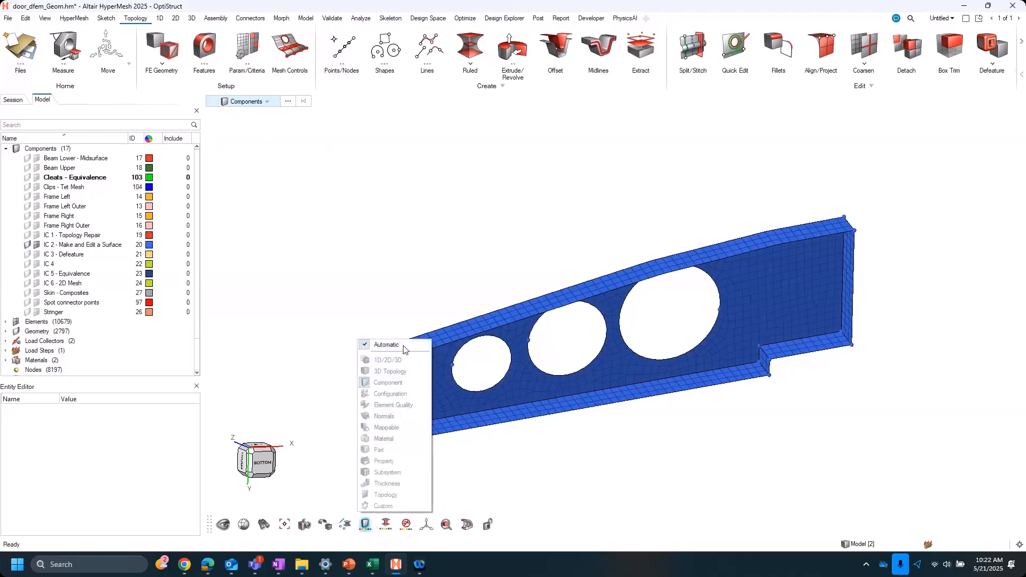
{"action": "left_click", "coordinate": [395, 500]}
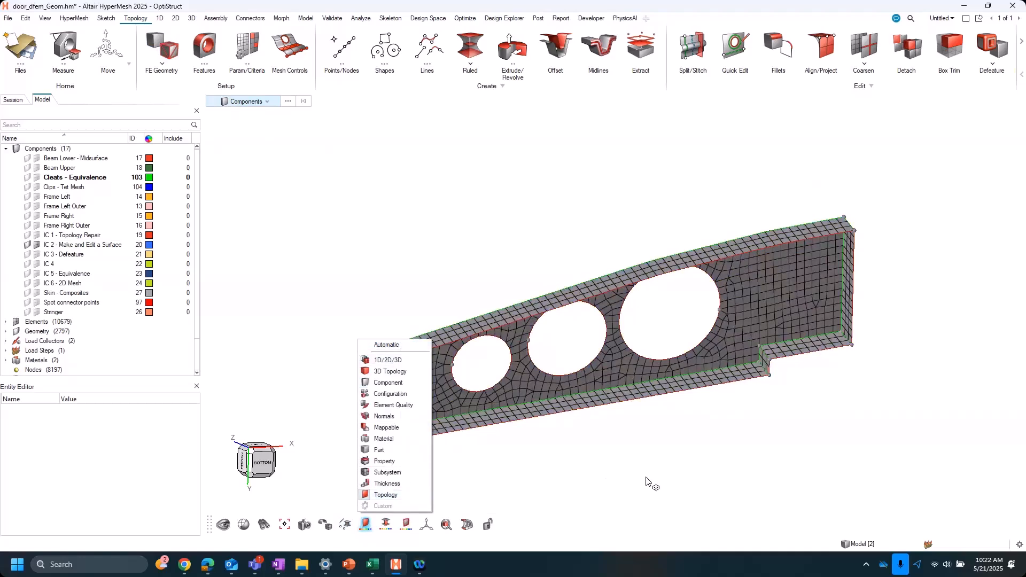
{"action": "right_click_drag", "start_coordinate": [617, 457], "coordinate": [626, 451]}
{"action": "middle_click_drag", "start_coordinate": [626, 451], "coordinate": [511, 326]}
{"action": "scroll", "coordinate": [510, 322], "scroll_direction": "up", "scroll_amount": 2}
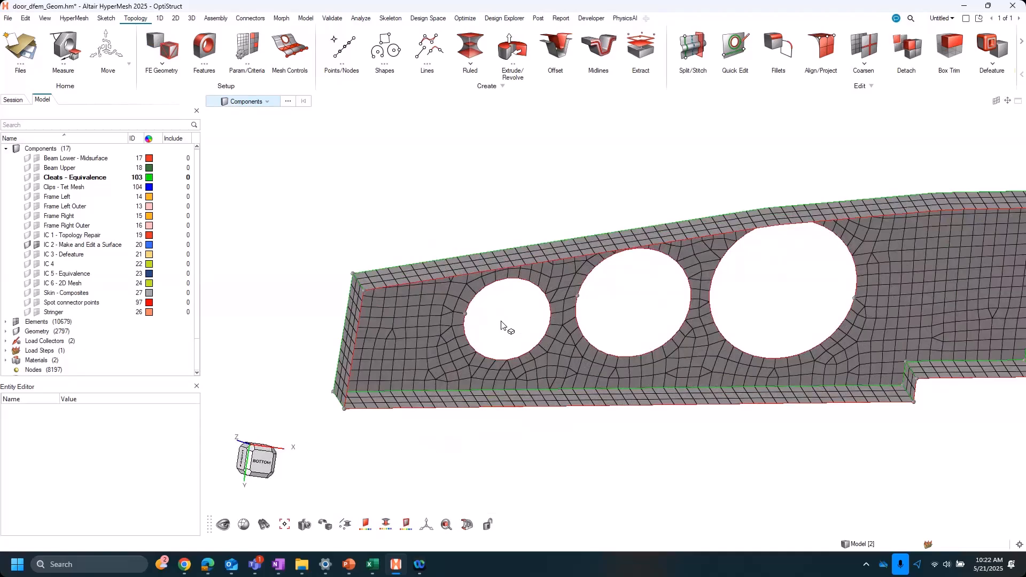
Step: Delete a roughly rectangular block of elements from the web between the narrow end and the smallest hole
{"action": "scroll", "coordinate": [501, 324], "scroll_direction": "up", "scroll_amount": 1}
{"action": "middle_click_drag", "start_coordinate": [560, 322], "coordinate": [530, 325]}
{"action": "middle_click_drag", "start_coordinate": [387, 342], "coordinate": [412, 377]}
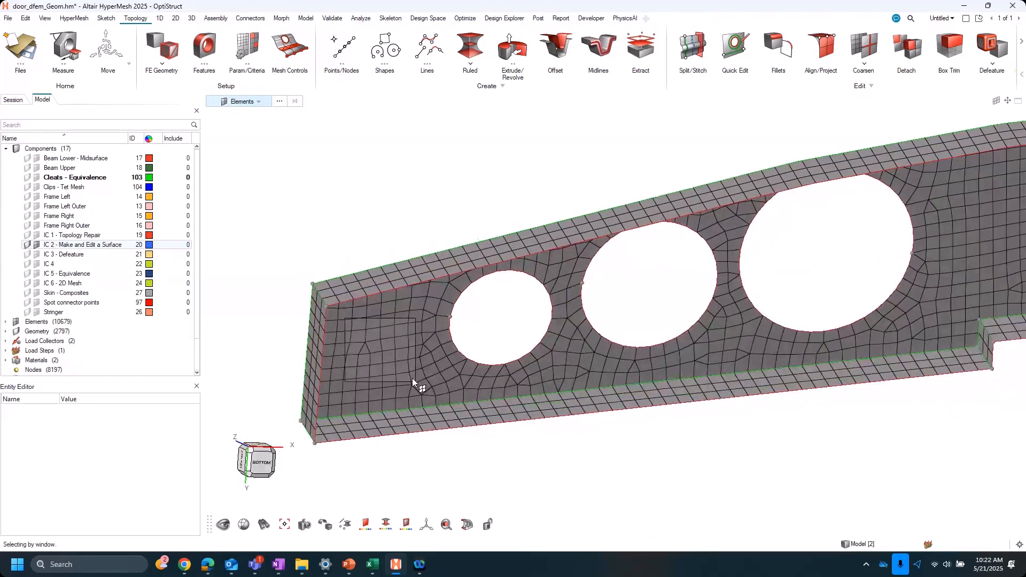
{"action": "left_click_drag", "start_coordinate": [412, 378], "coordinate": [350, 321]}
{"action": "key", "text": "Delete"}
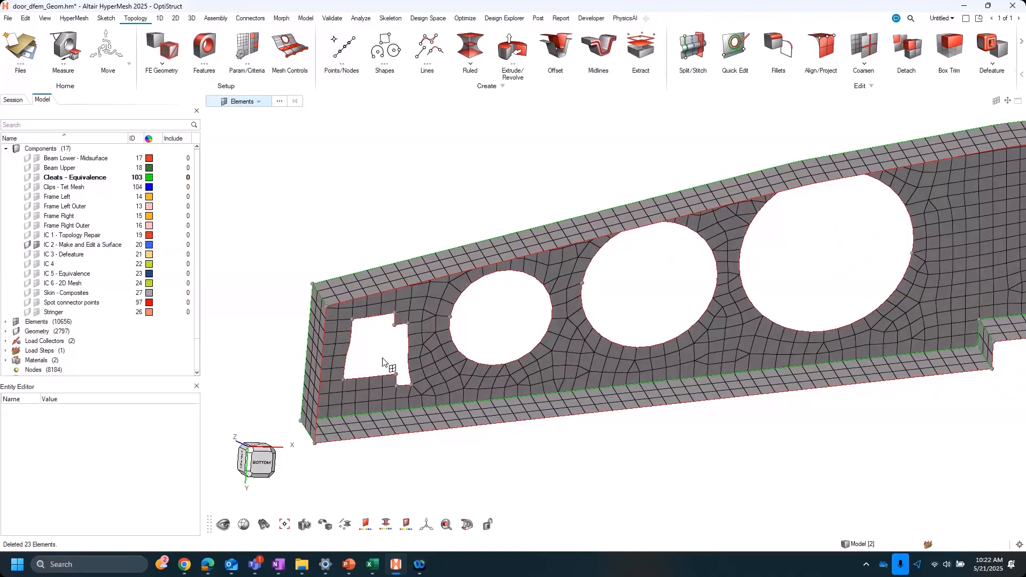
Step: Hide and redisplay the IC 2 elements to examine the geometry around the opening at the web's narrow end
{"action": "left_click", "coordinate": [37, 245]}
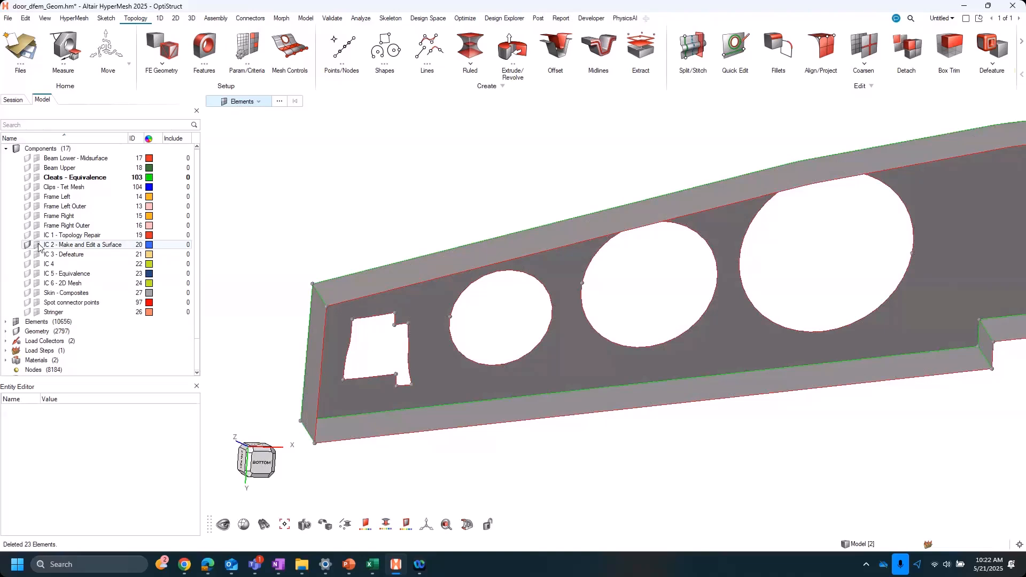
{"action": "left_click", "coordinate": [38, 245]}
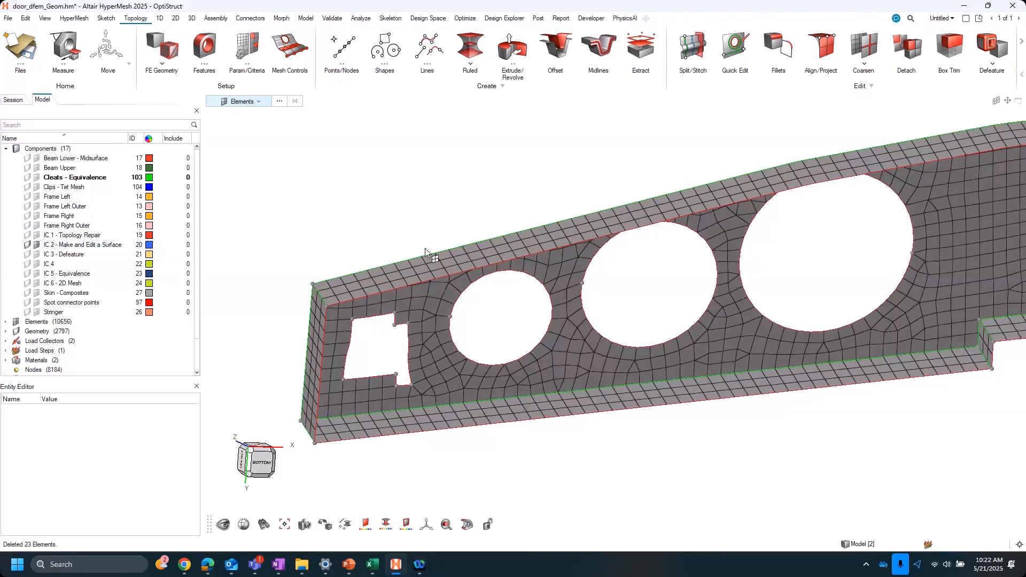
{"action": "scroll", "coordinate": [659, 389], "scroll_direction": "down", "scroll_amount": 3}
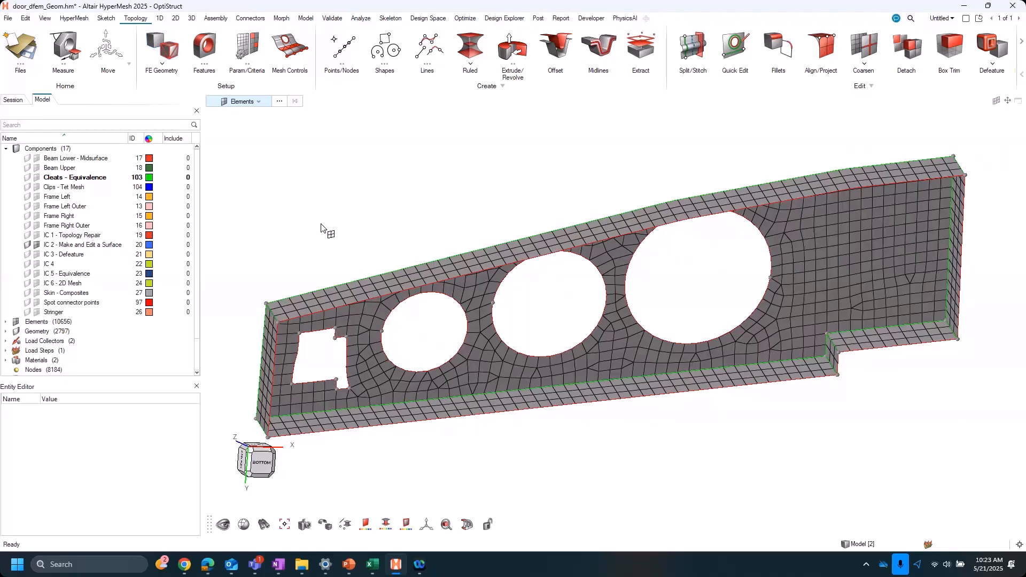
{"action": "right_click_drag", "start_coordinate": [325, 229], "coordinate": [371, 224], "text": "ctrl"}
{"action": "scroll", "coordinate": [371, 357], "scroll_direction": "up", "scroll_amount": 2}
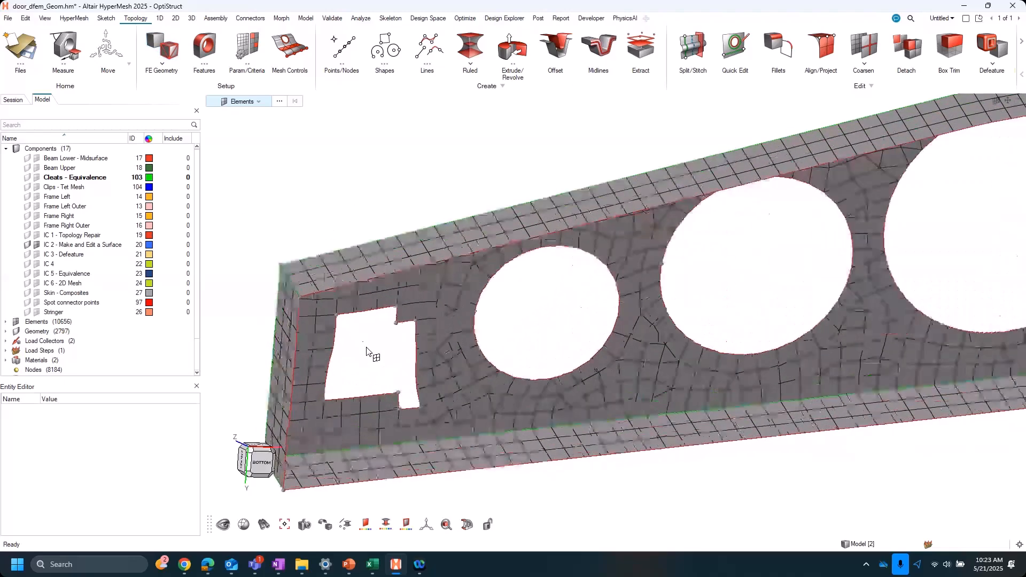
{"action": "scroll", "coordinate": [385, 355], "scroll_direction": "down", "scroll_amount": 2}
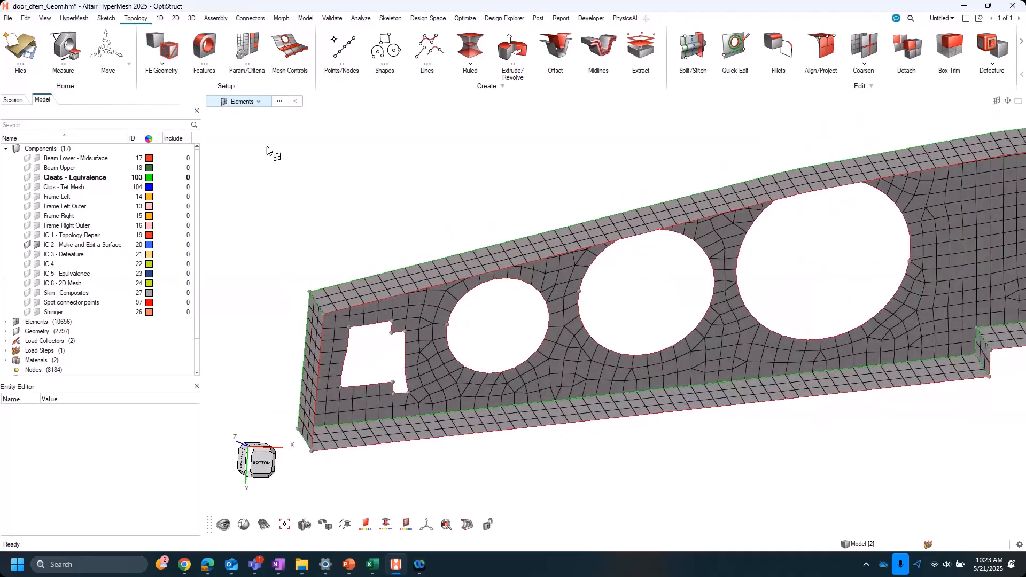
Step: Find the closed edge loops of IC 2 for a surface patch and cycle to the irregular opening at the web's narrow end
{"action": "left_click", "coordinate": [177, 20]}
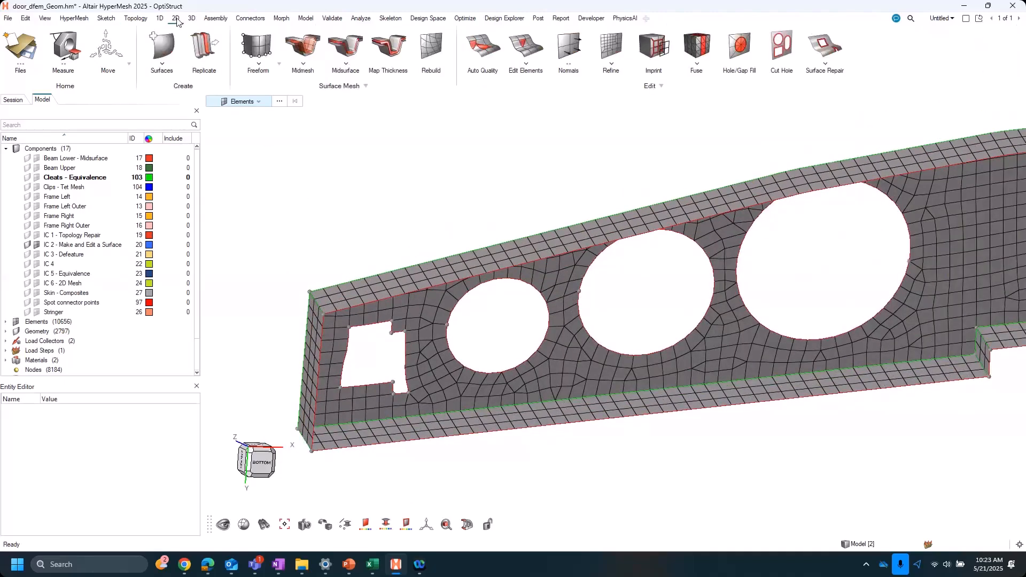
{"action": "left_click", "coordinate": [174, 51]}
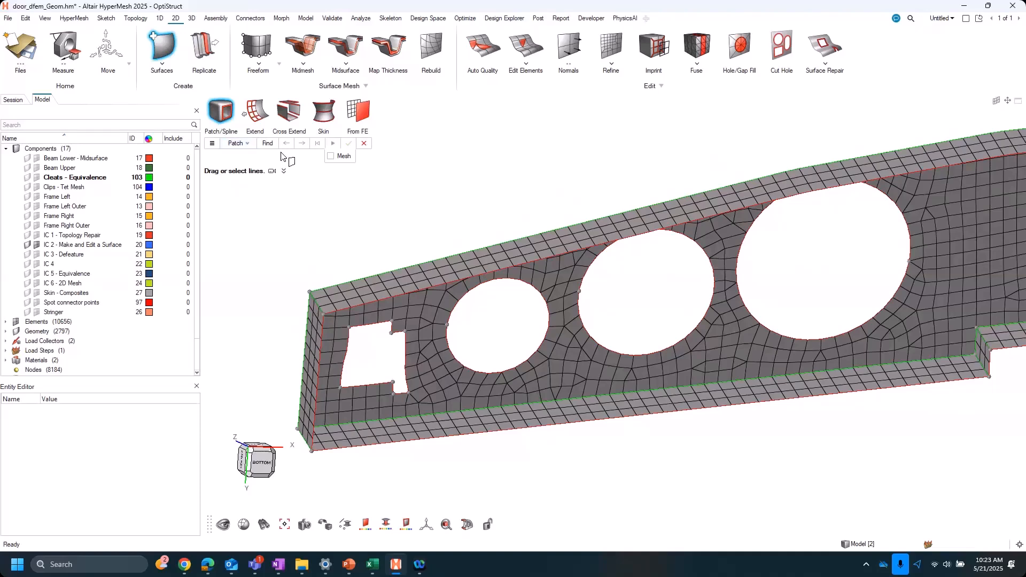
{"action": "left_click", "coordinate": [267, 143]}
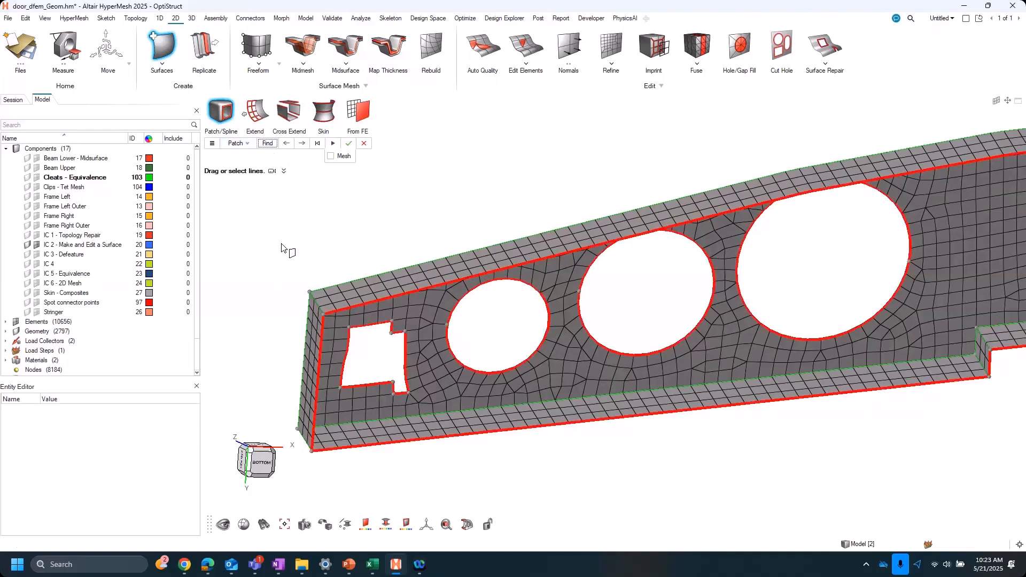
{"action": "left_click", "coordinate": [302, 145]}
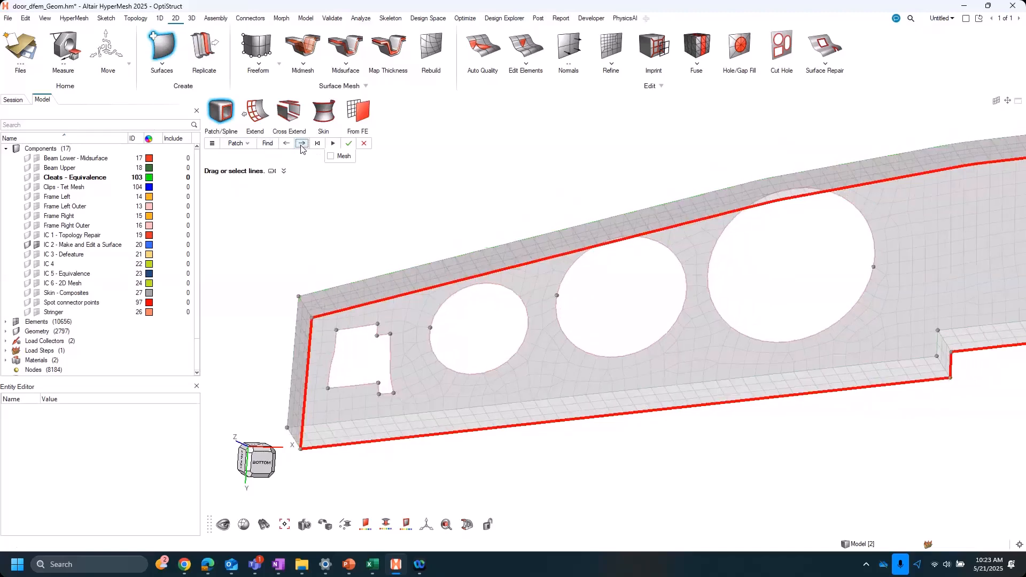
{"action": "left_click", "coordinate": [301, 144]}
{"action": "left_click", "coordinate": [302, 144]}
{"action": "left_click", "coordinate": [302, 144]}
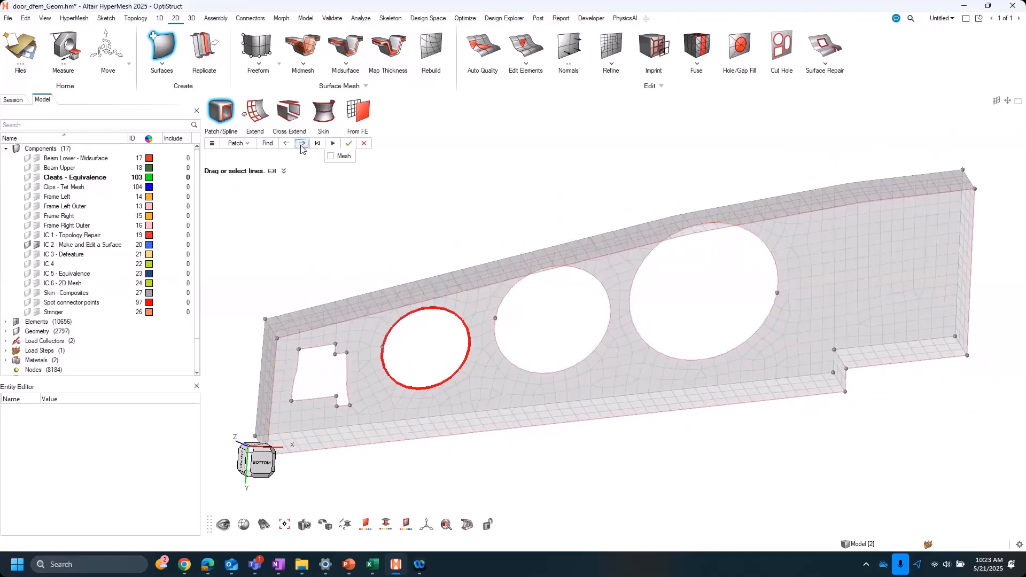
{"action": "left_click", "coordinate": [301, 144]}
Step: Patch the irregular opening at the web's narrow end and close the surface creation tool
{"action": "scroll", "coordinate": [441, 321], "scroll_direction": "up", "scroll_amount": 5}
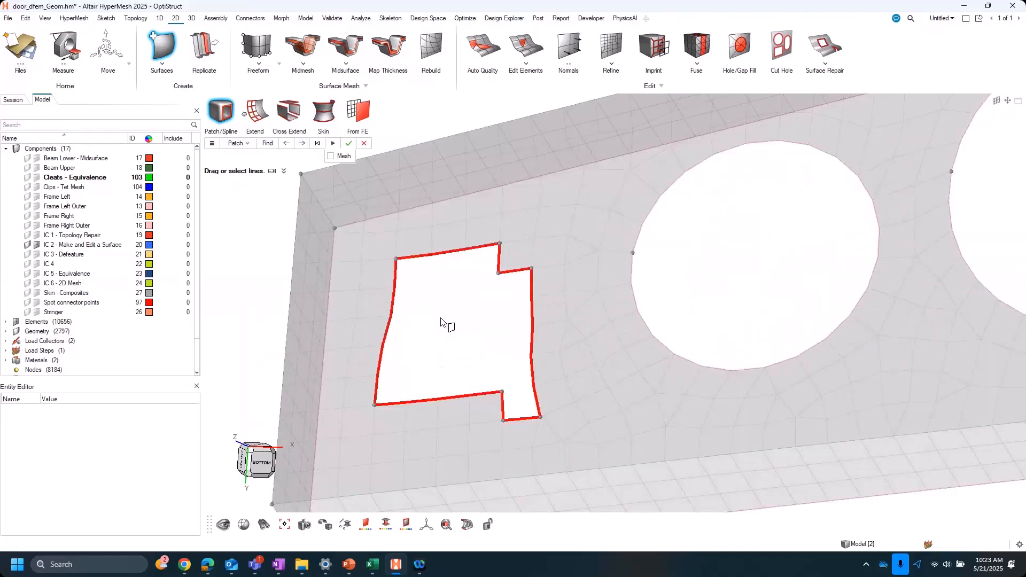
{"action": "left_click", "coordinate": [475, 396]}
{"action": "left_click", "coordinate": [475, 396]}
{"action": "key", "text": "f"}
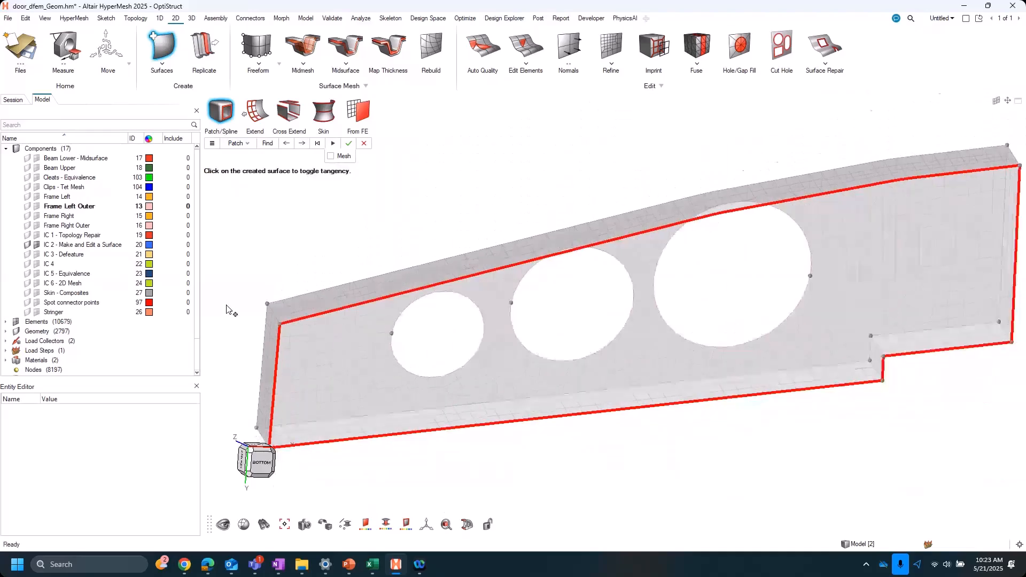
{"action": "left_click", "coordinate": [162, 49]}
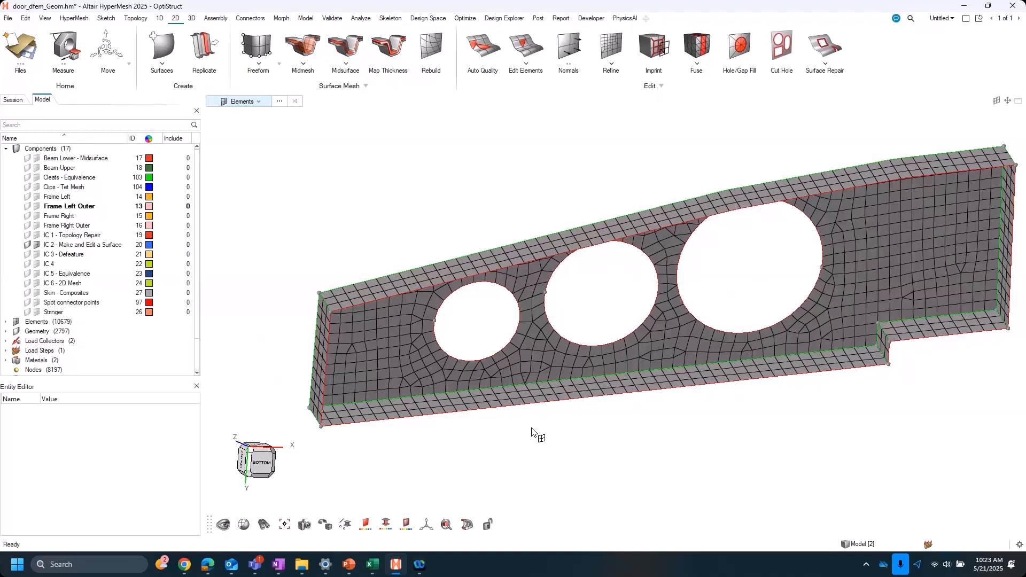
{"action": "scroll", "coordinate": [531, 431], "scroll_direction": "down", "scroll_amount": 1}
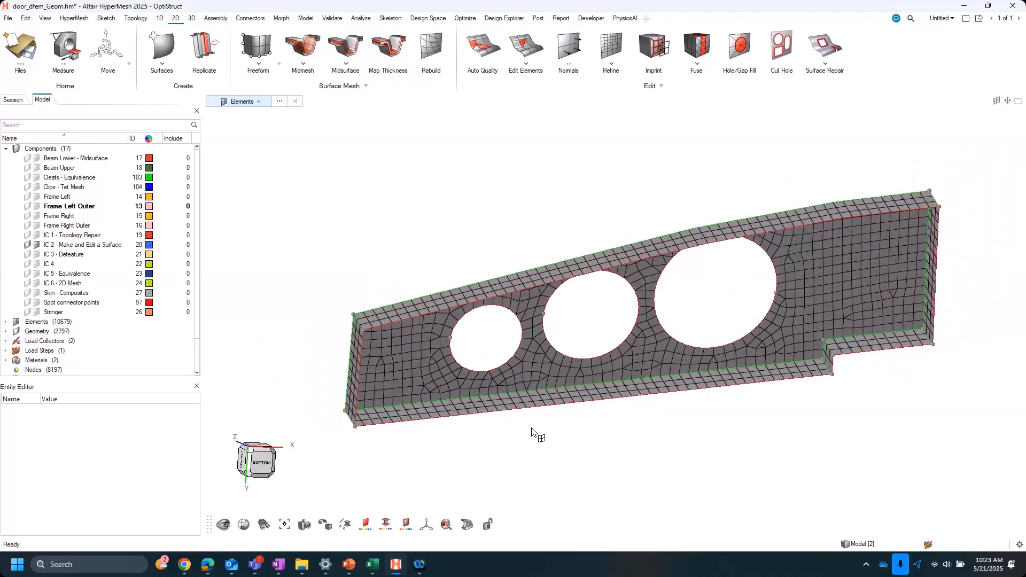
{"action": "left_click", "coordinate": [171, 58]}
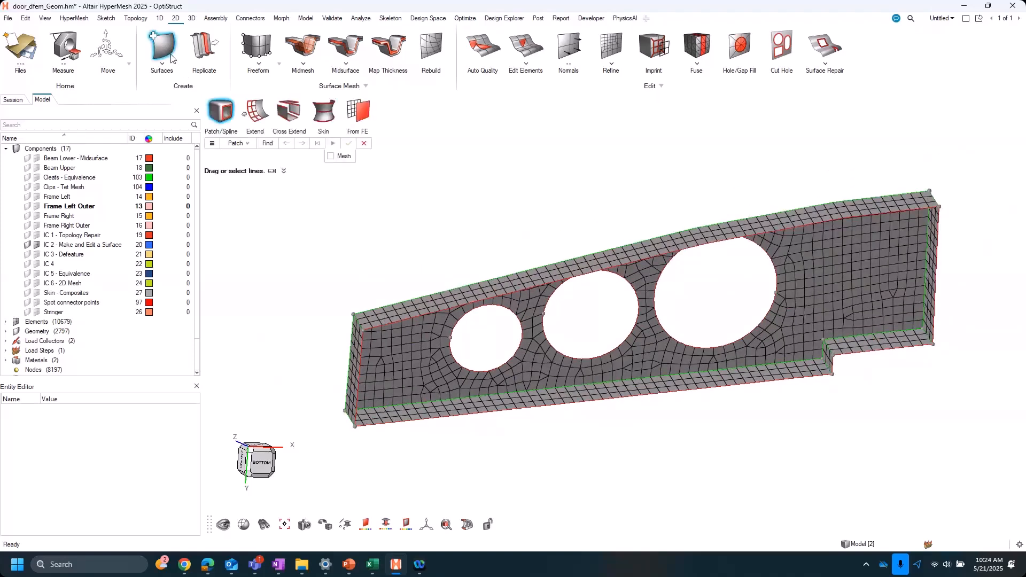
{"action": "left_click", "coordinate": [171, 58]}
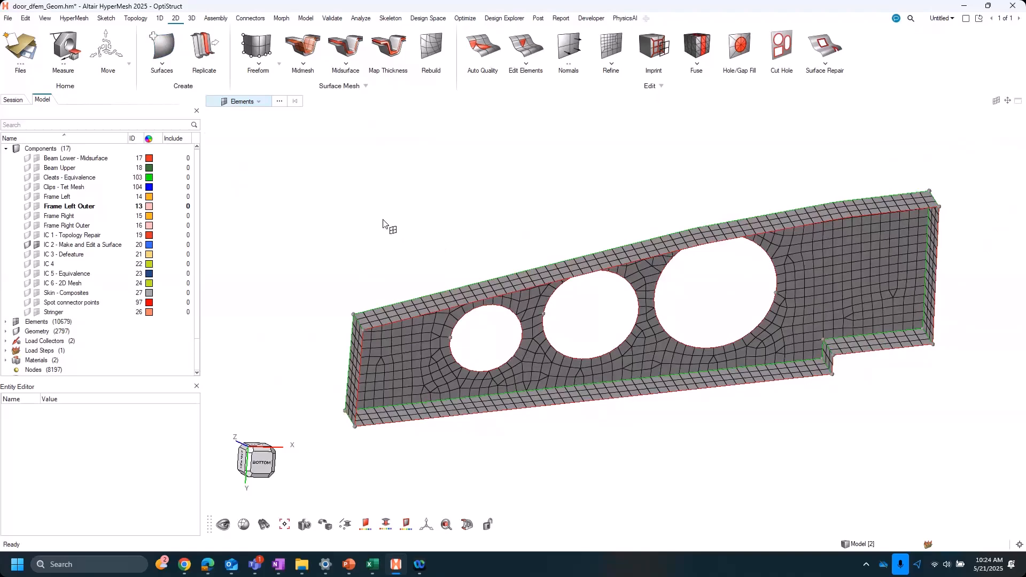
{"action": "scroll", "coordinate": [394, 207], "scroll_direction": "up", "scroll_amount": 1}
{"action": "right_click_drag", "start_coordinate": [409, 183], "coordinate": [346, 171]}
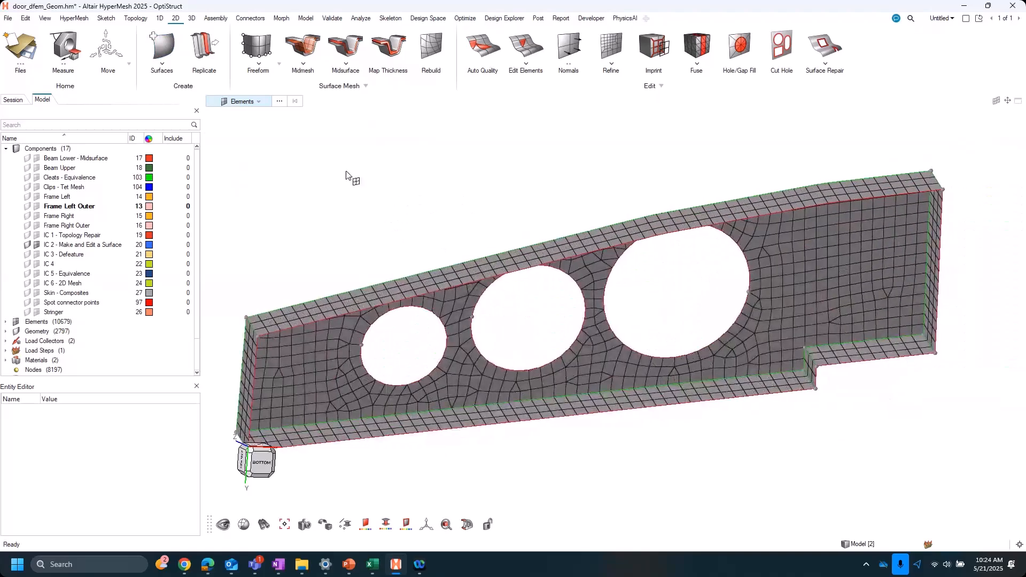
Step: Enable the Mesh option for extruding surfaces and exit the tool without extruding
{"action": "left_click", "coordinate": [134, 19]}
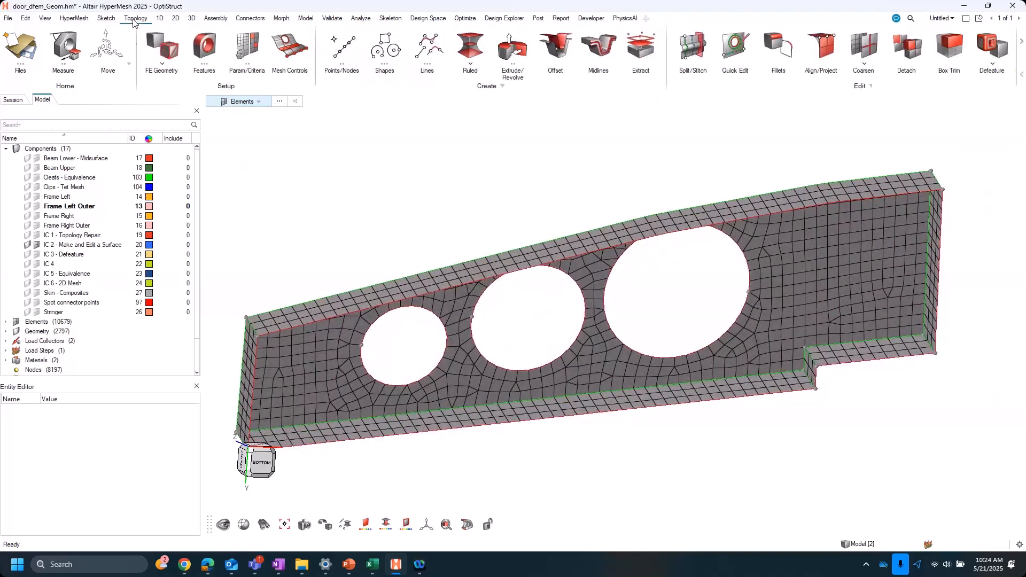
{"action": "left_click", "coordinate": [502, 51]}
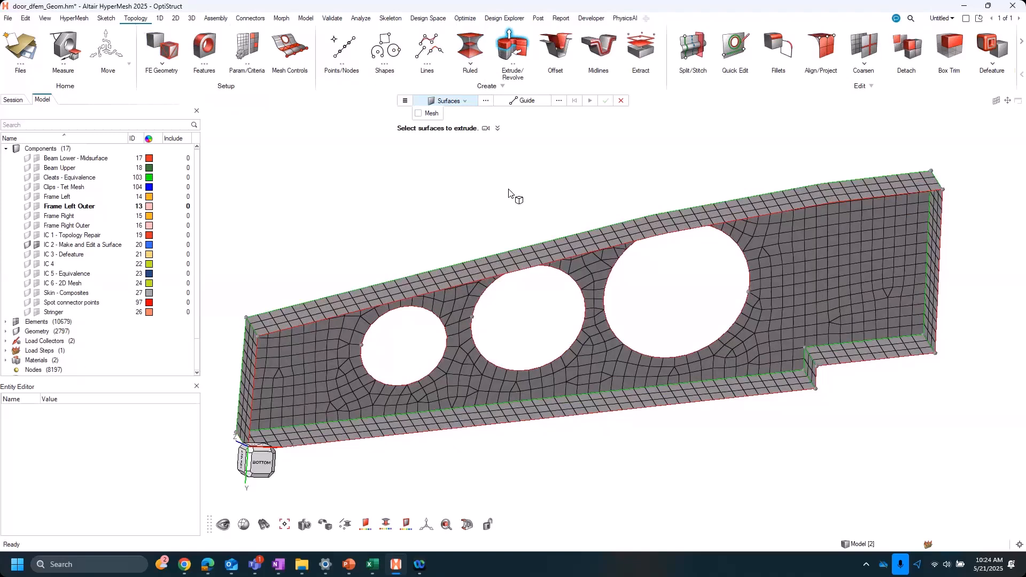
{"action": "left_click", "coordinate": [429, 114]}
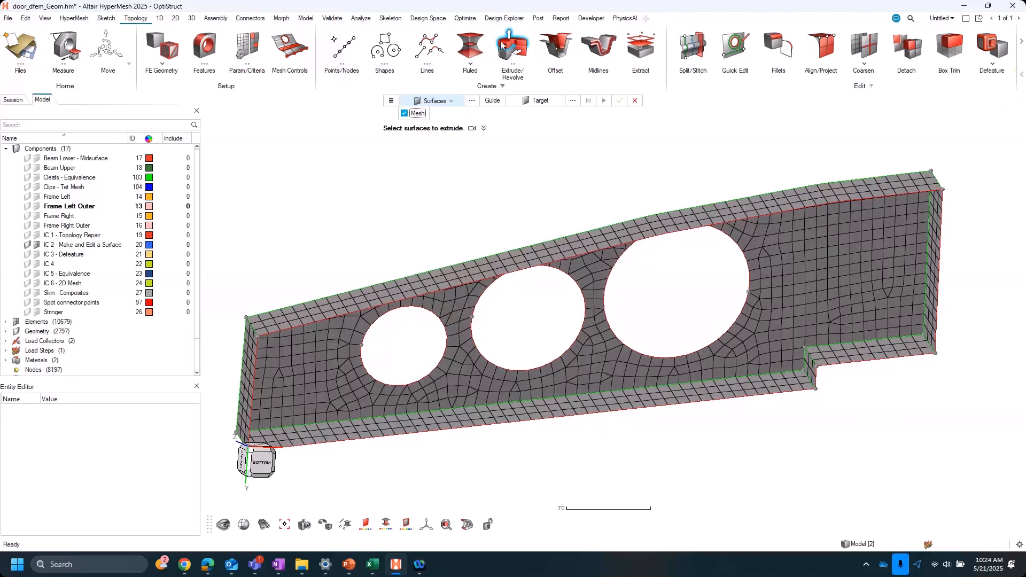
{"action": "key", "text": "Escape"}
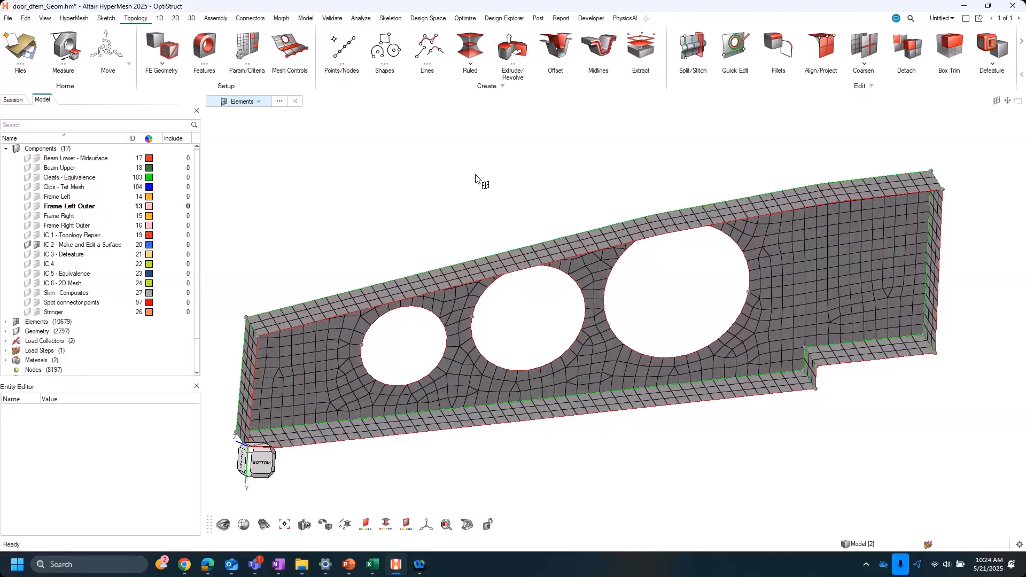
Step: Detach a block of elements from the web between the largest hole and the wide end, with no offset, and close the tool
{"action": "right_click_drag", "start_coordinate": [668, 155], "coordinate": [577, 165], "text": "ctrl"}
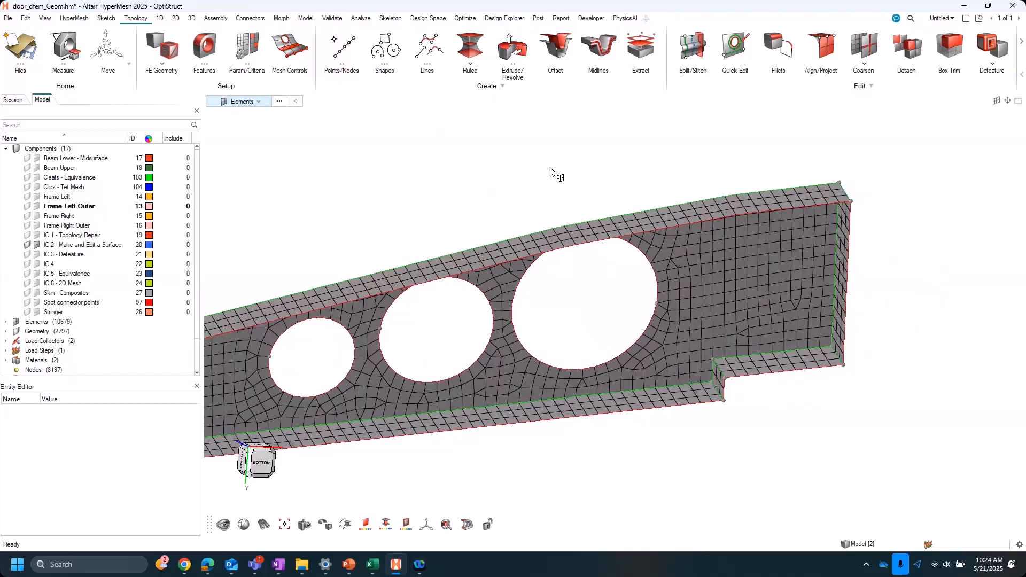
{"action": "scroll", "coordinate": [738, 283], "scroll_direction": "up", "scroll_amount": 2}
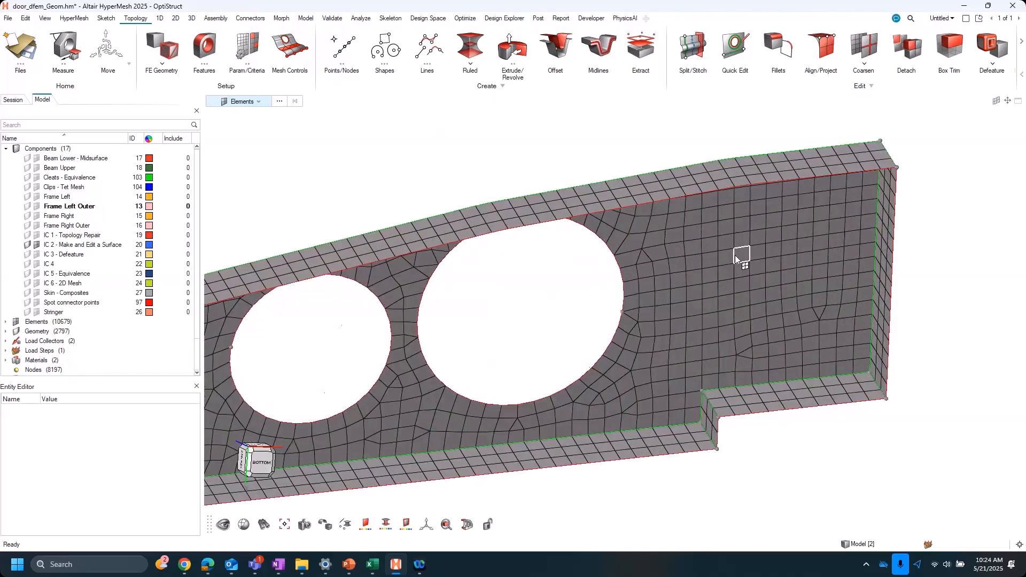
{"action": "left_click", "coordinate": [904, 48]}
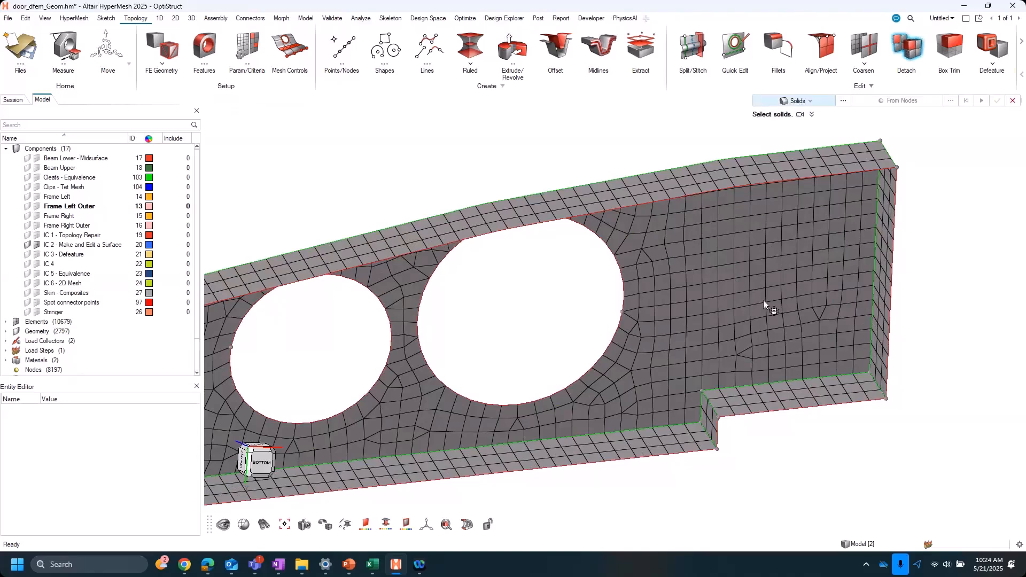
{"action": "left_click", "coordinate": [800, 114]}
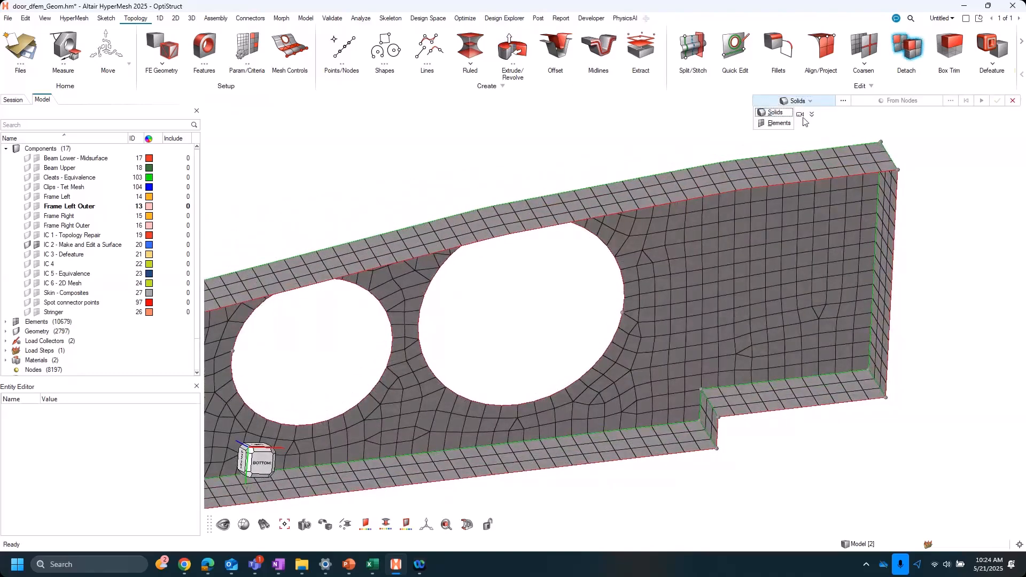
{"action": "left_click", "coordinate": [778, 123]}
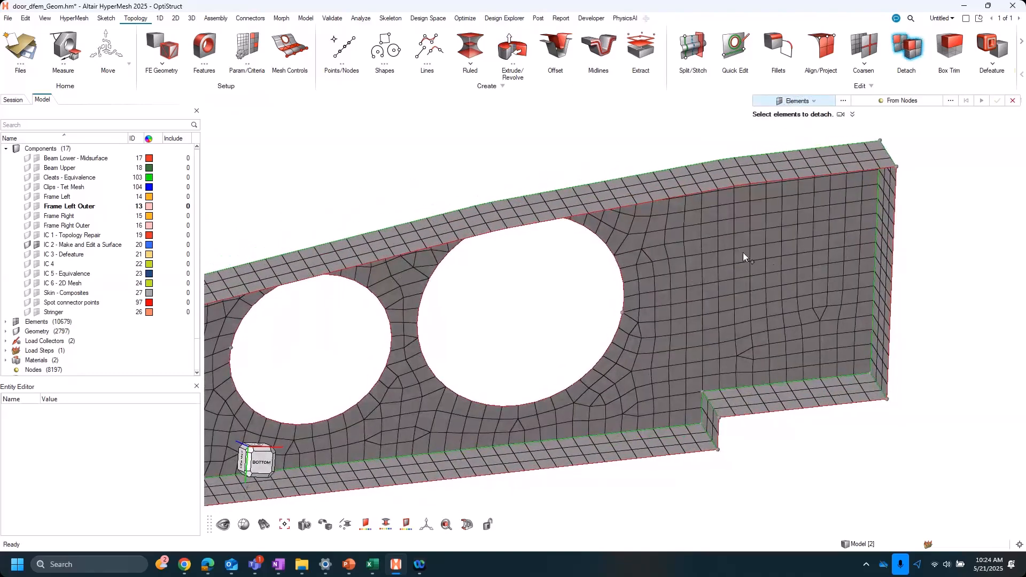
{"action": "left_click_drag", "start_coordinate": [742, 254], "coordinate": [802, 335]}
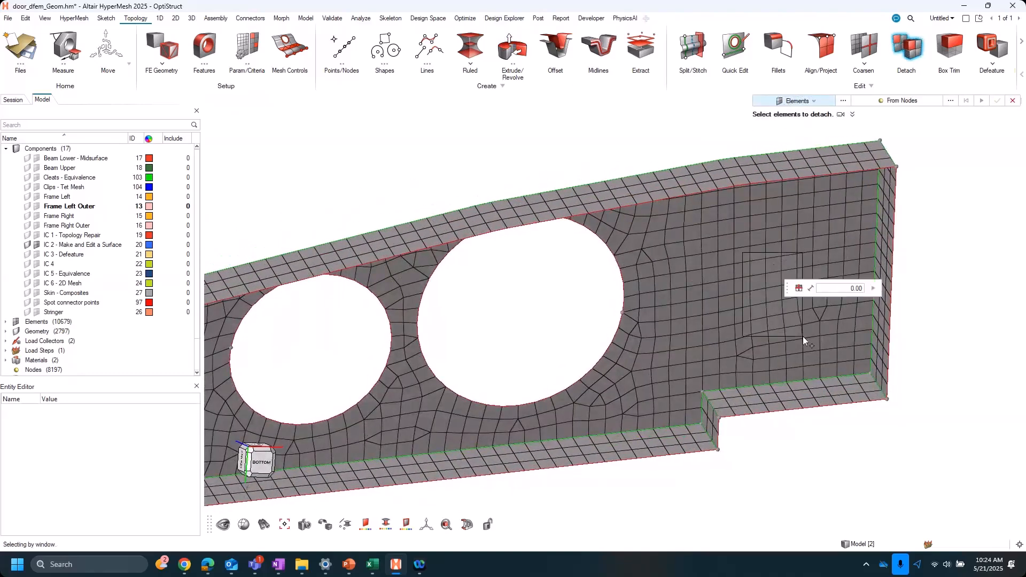
{"action": "middle_click", "coordinate": [947, 308]}
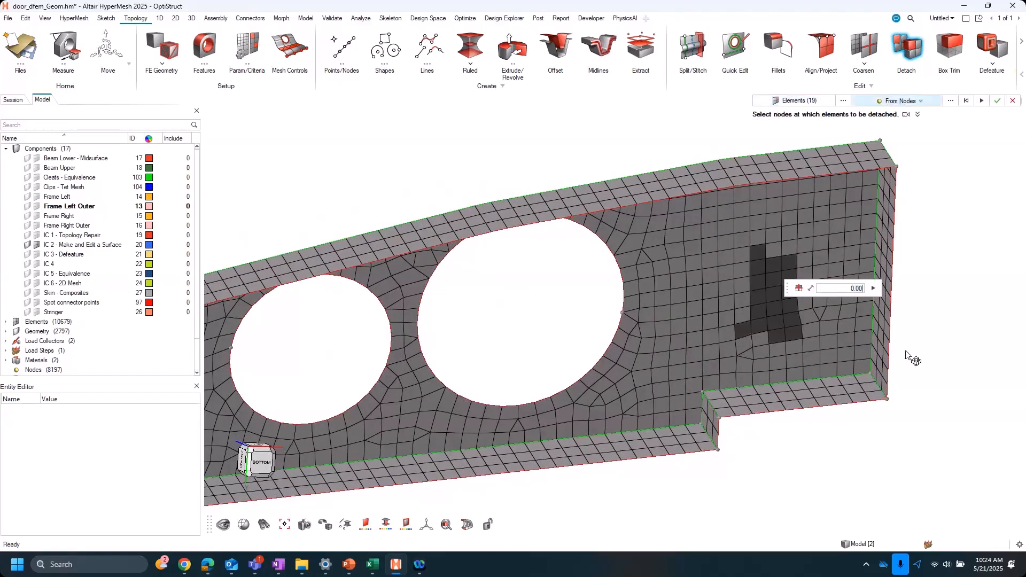
{"action": "middle_click", "coordinate": [997, 231]}
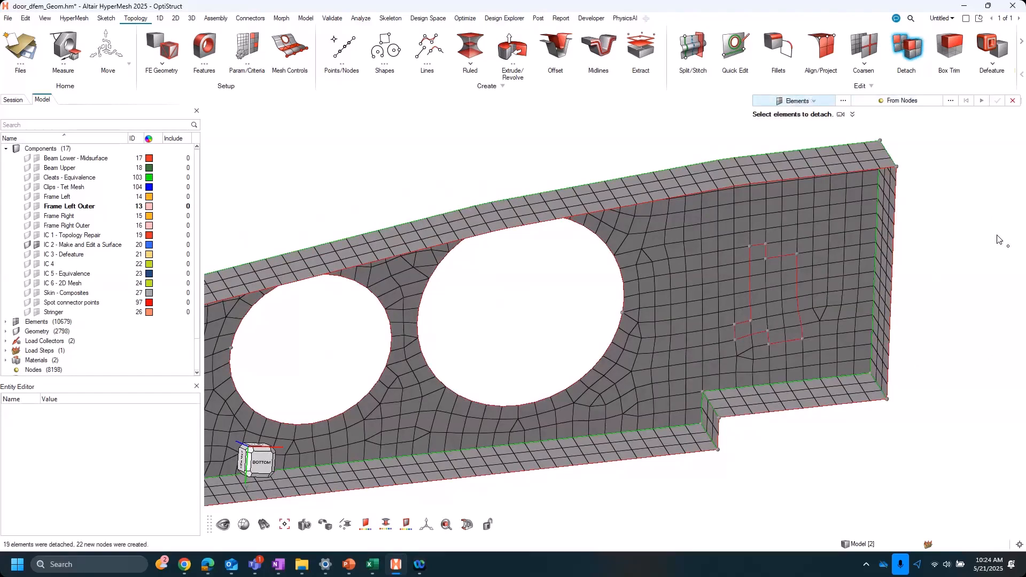
{"action": "left_click", "coordinate": [907, 52]}
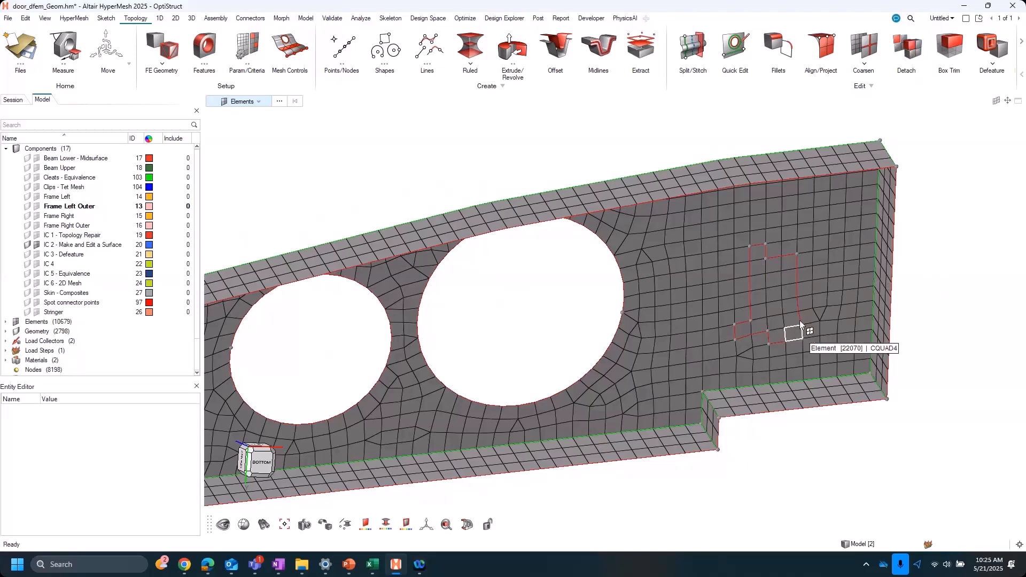
Step: Undo the detachment of the web elements
{"action": "scroll", "coordinate": [527, 339], "scroll_direction": "down", "scroll_amount": 5}
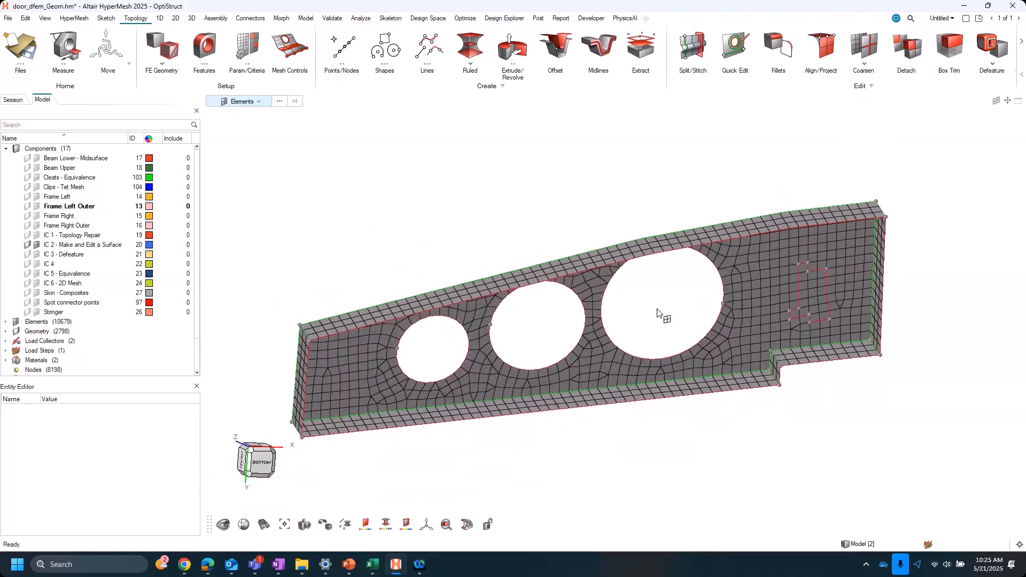
{"action": "key", "text": "ctrl+z"}
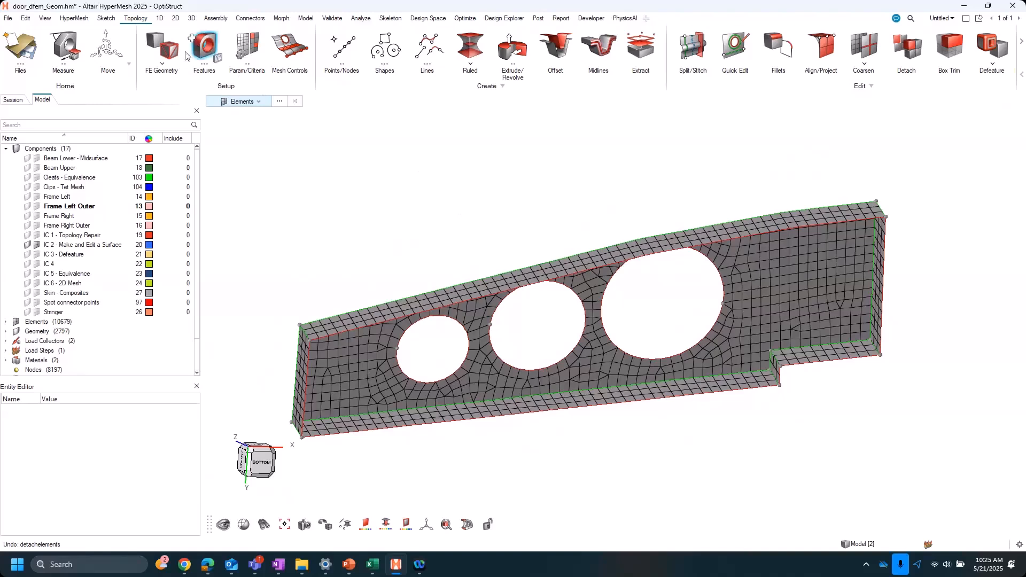
{"action": "right_click_drag", "start_coordinate": [392, 210], "coordinate": [423, 208]}
{"action": "left_click", "coordinate": [11, 20]}
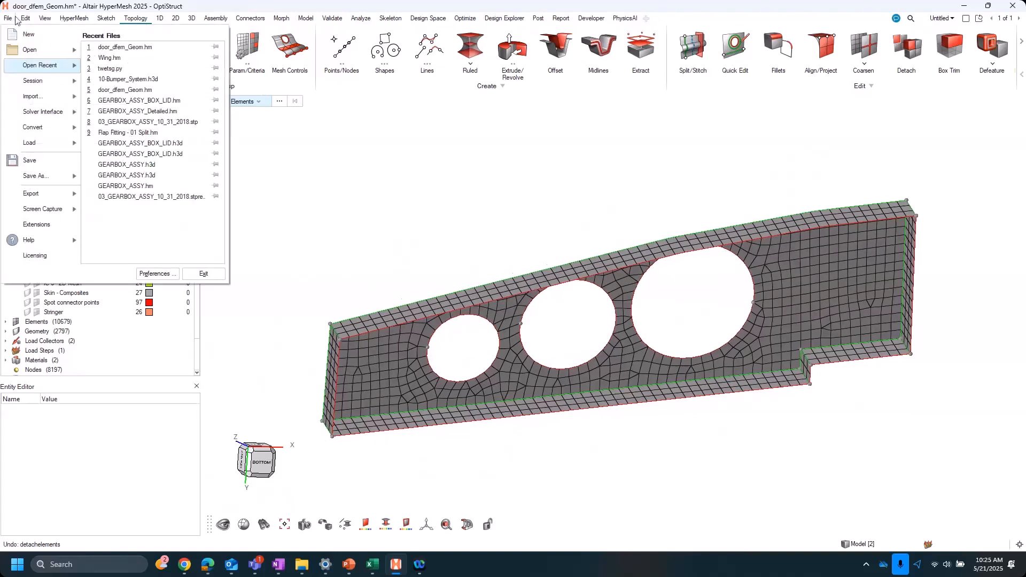
{"action": "left_click", "coordinate": [415, 171]}
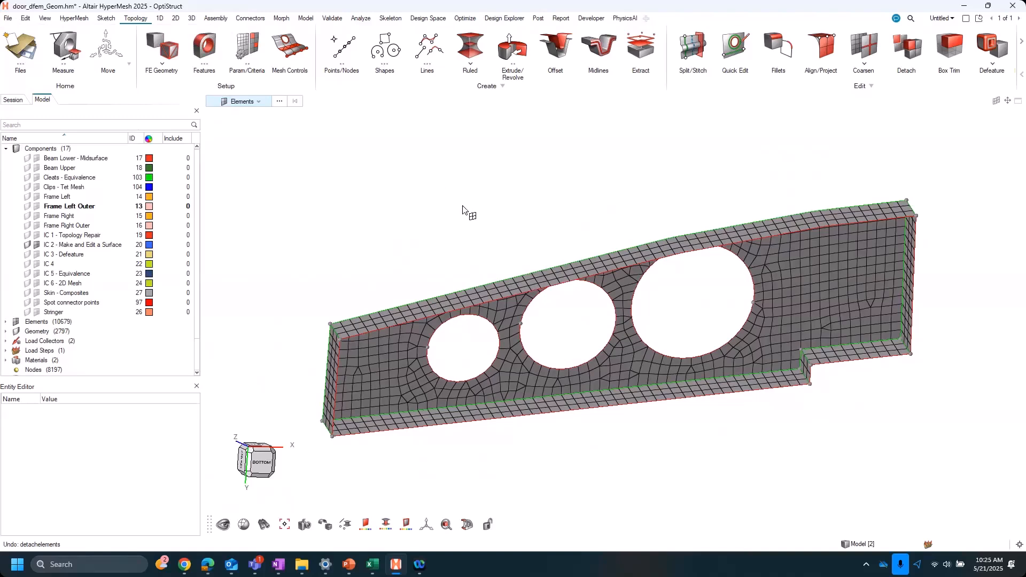
Step: Delete all displayed IC 2 elements and undo the deletion
{"action": "key", "text": "ctrl+a"}
{"action": "key", "text": "Delete"}
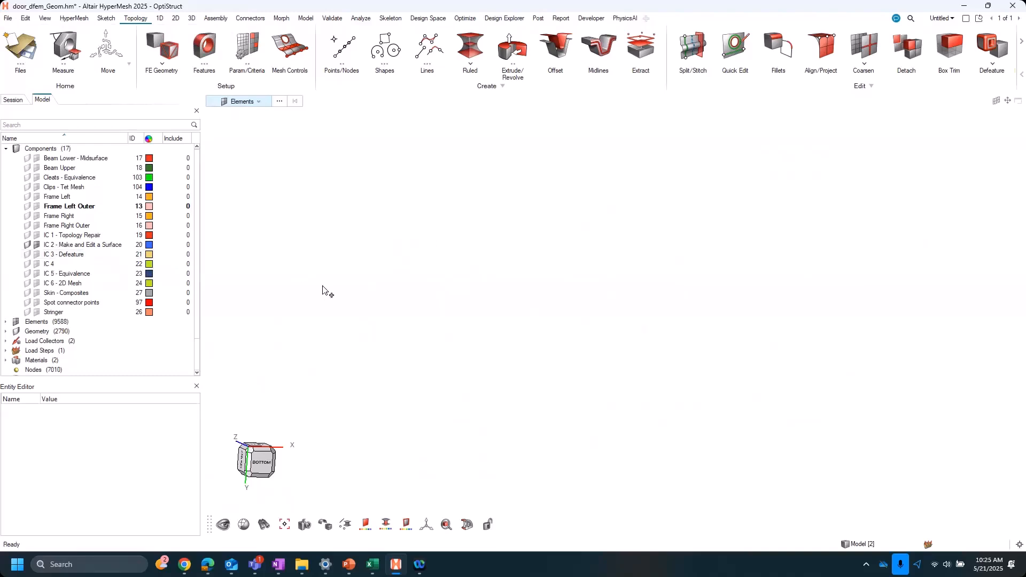
{"action": "key", "text": "ctrl+z"}
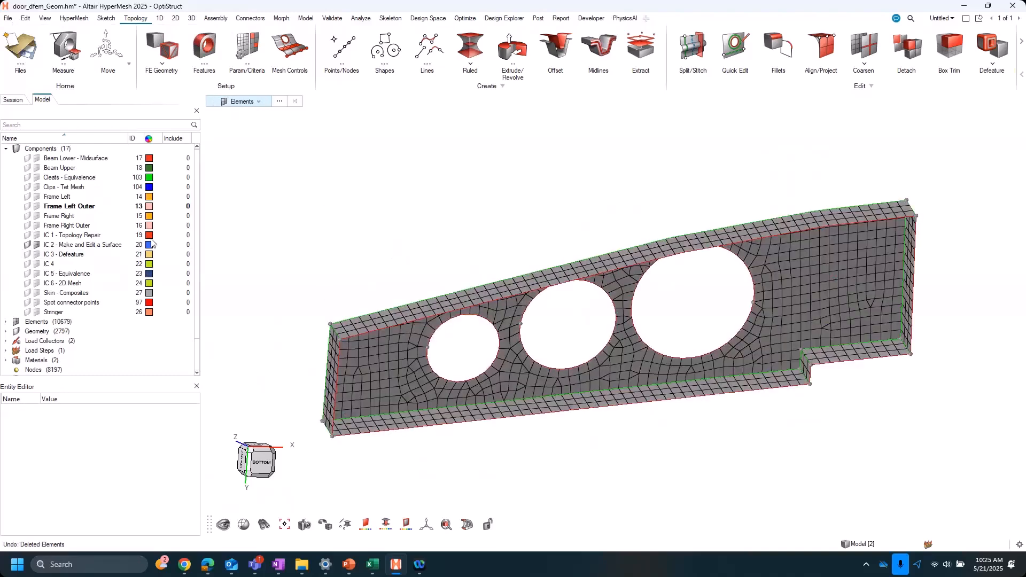
Step: Reopen the recent model file door_dfem_Geom.hm, discarding the unsaved changes
{"action": "left_click", "coordinate": [9, 18]}
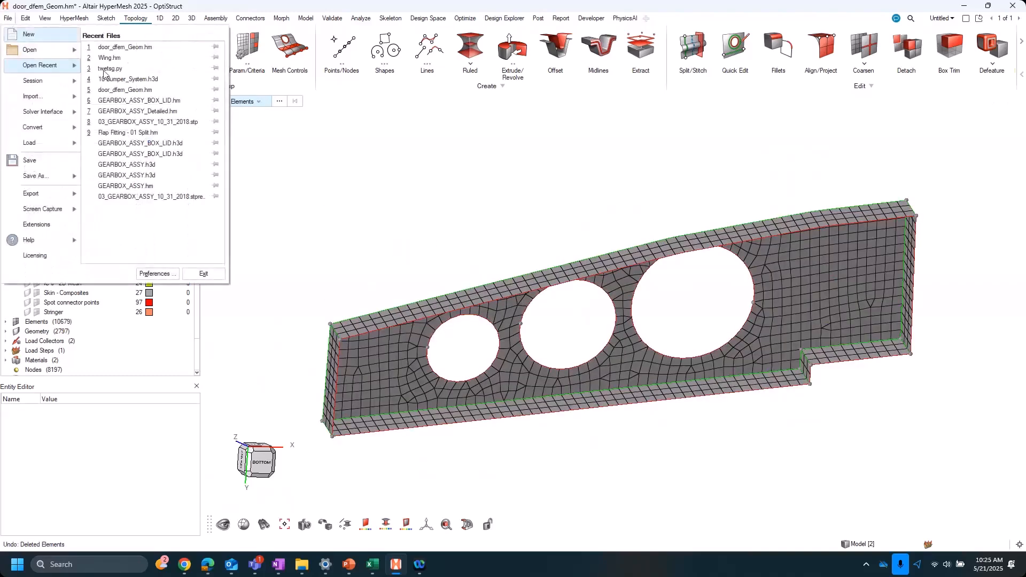
{"action": "left_click", "coordinate": [140, 49]}
{"action": "left_click", "coordinate": [241, 110]}
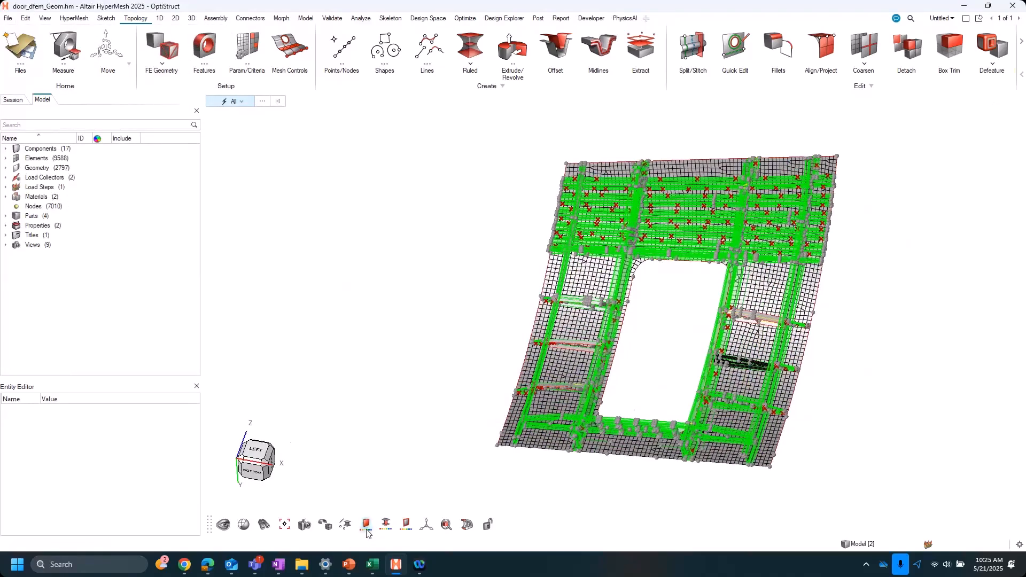
Step: Colour the model by component and isolate the IC 2 - Make and Edit a Surface component
{"action": "left_click", "coordinate": [366, 529]}
{"action": "left_click", "coordinate": [402, 382]}
{"action": "middle_click_drag", "start_coordinate": [449, 443], "coordinate": [654, 381]}
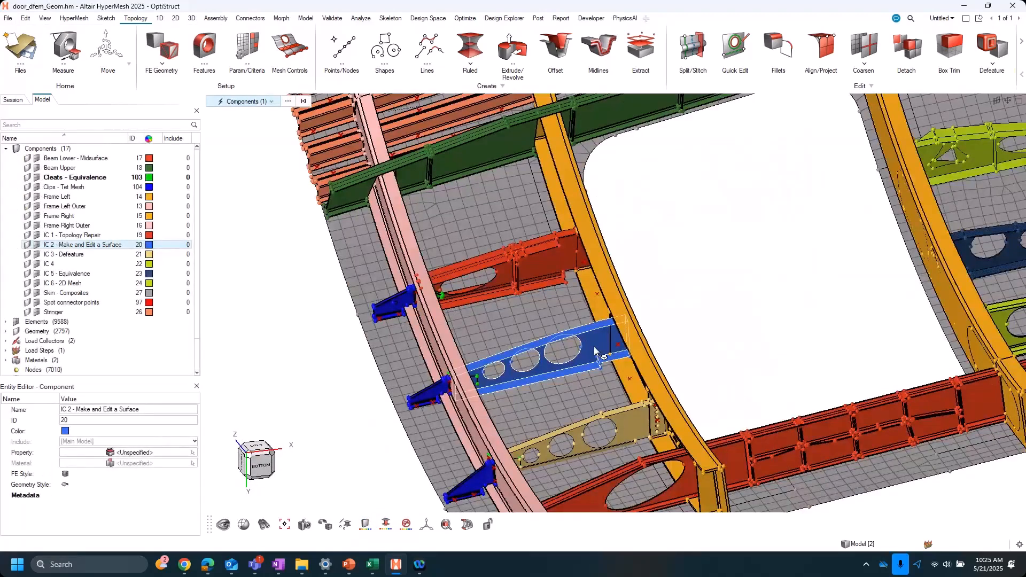
{"action": "key", "text": "i"}
{"action": "left_click", "coordinate": [377, 427]}
{"action": "scroll", "coordinate": [401, 410], "scroll_direction": "up", "scroll_amount": 4}
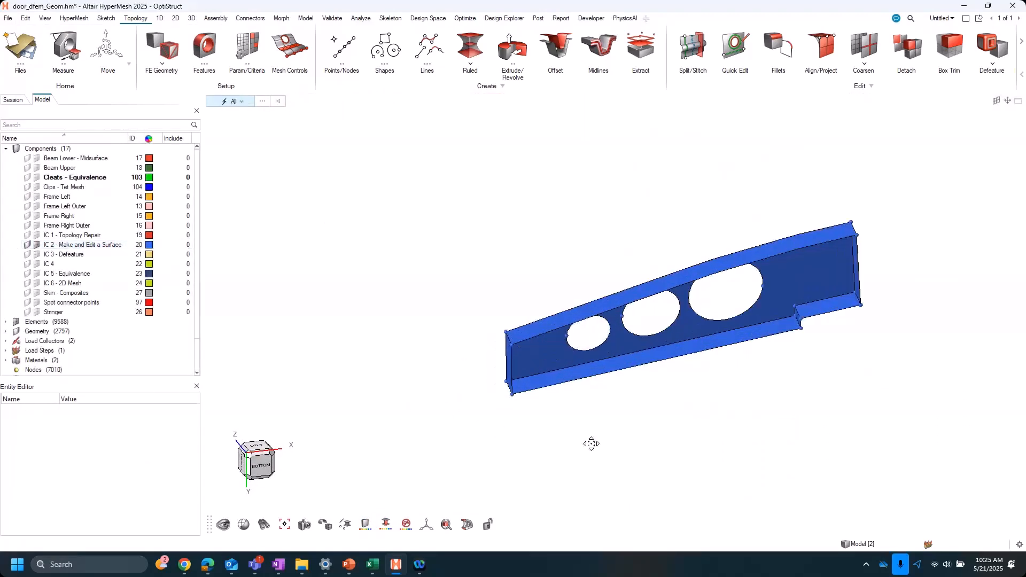
Step: Start the BatchMesher and review its basic meshing parameters and 2D element quality criteria without changing them
{"action": "right_click_drag", "start_coordinate": [591, 443], "coordinate": [533, 450]}
{"action": "left_click", "coordinate": [176, 19]}
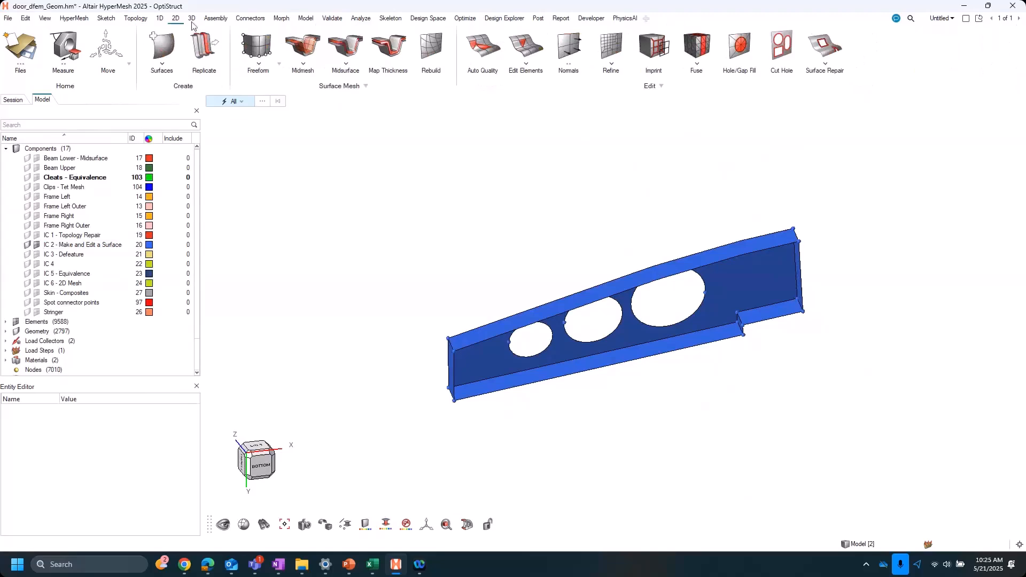
{"action": "left_click", "coordinate": [279, 63]}
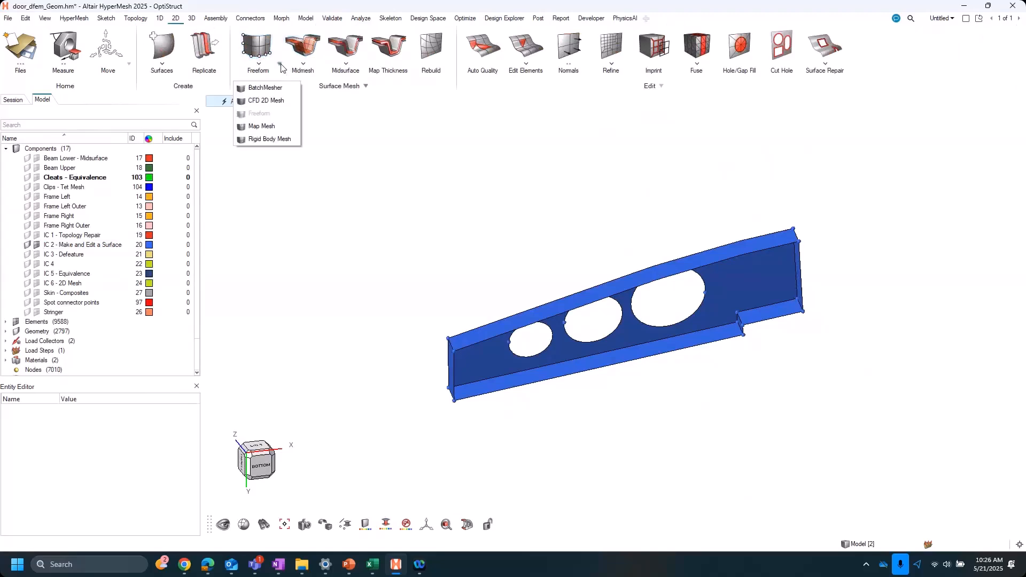
{"action": "left_click", "coordinate": [284, 91]}
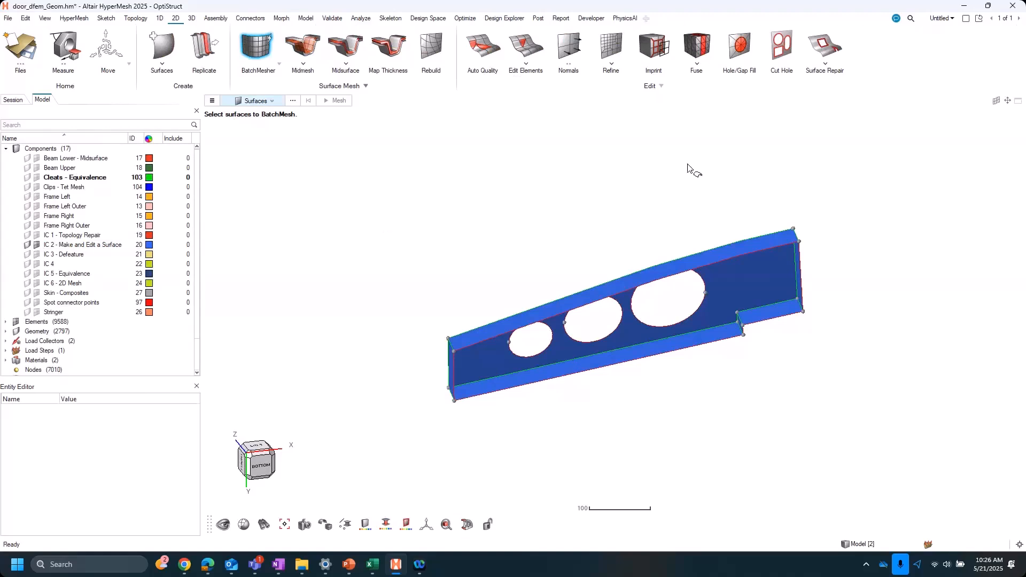
{"action": "left_click", "coordinate": [212, 100]}
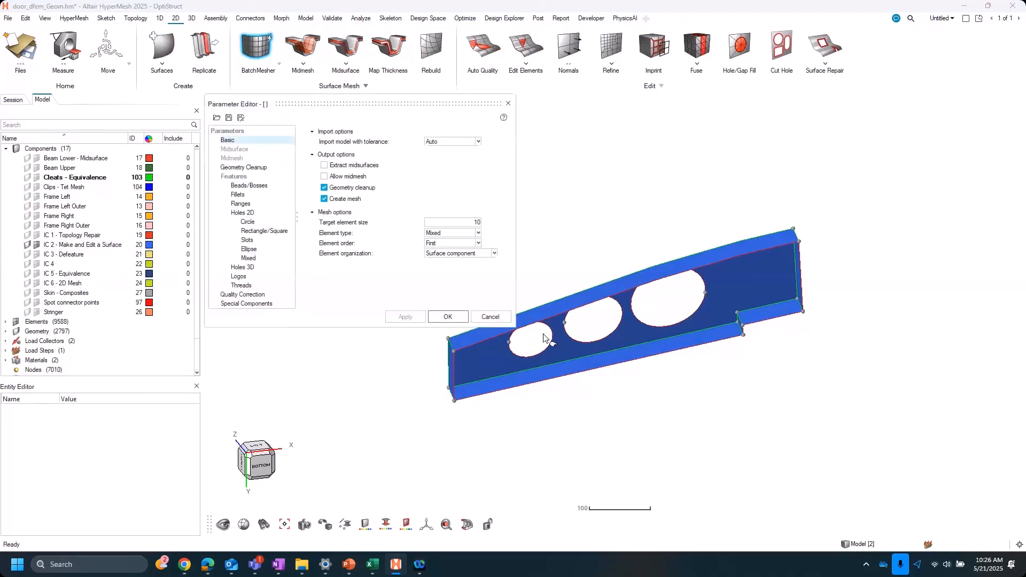
{"action": "left_click", "coordinate": [502, 318]}
{"action": "mouse_move", "coordinate": [212, 101]}
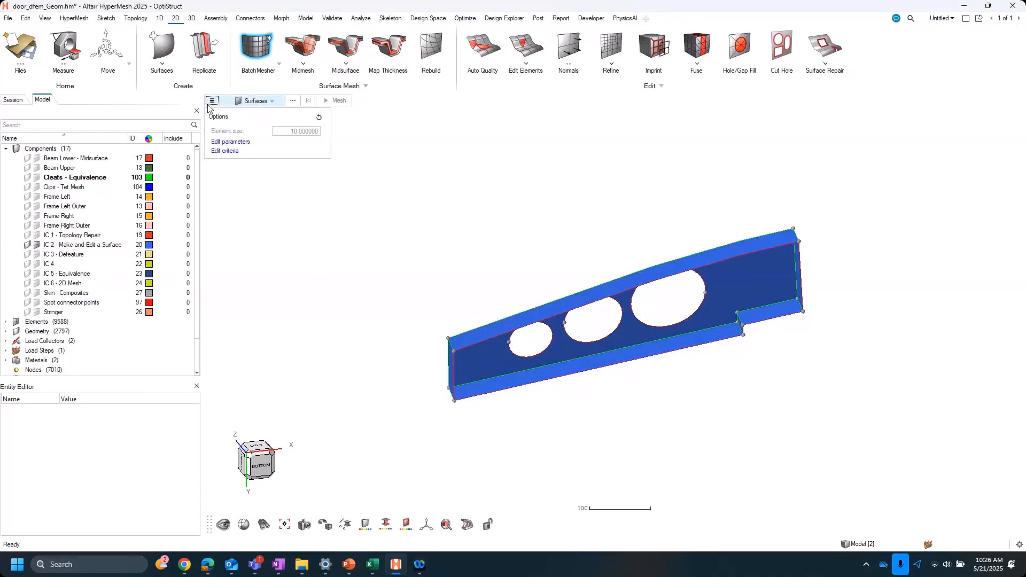
{"action": "left_click", "coordinate": [223, 149]}
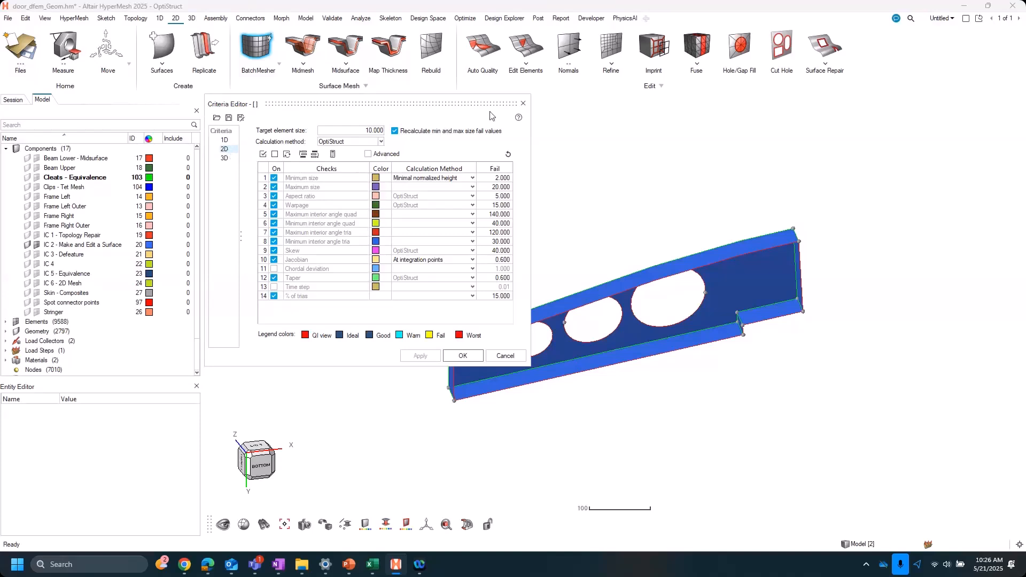
{"action": "left_click", "coordinate": [523, 103]}
Step: Add a row to the BatchMesher's circular 2D hole recognition parameters with a radius limit of 70
{"action": "left_click", "coordinate": [217, 103]}
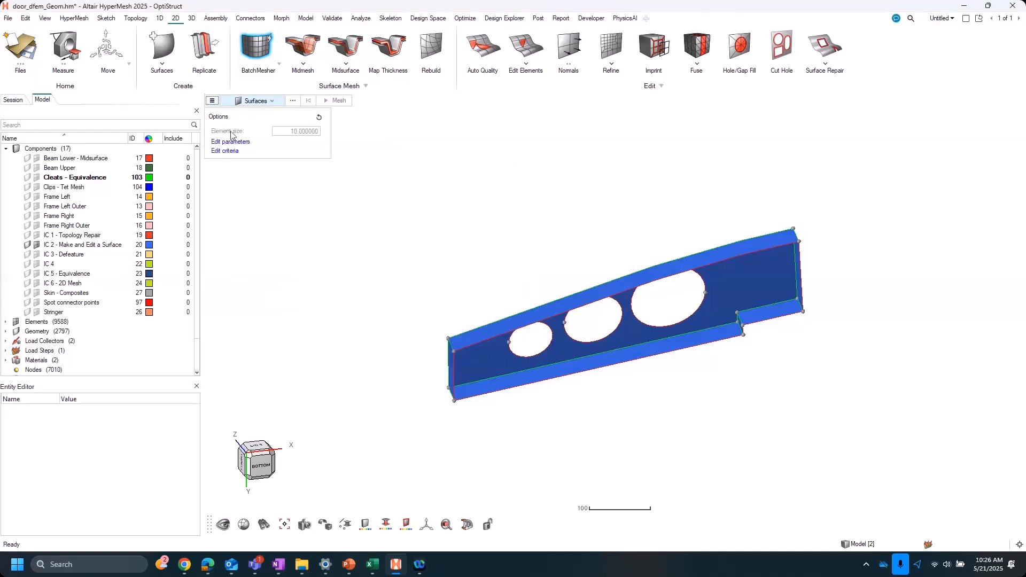
{"action": "left_click", "coordinate": [236, 144]}
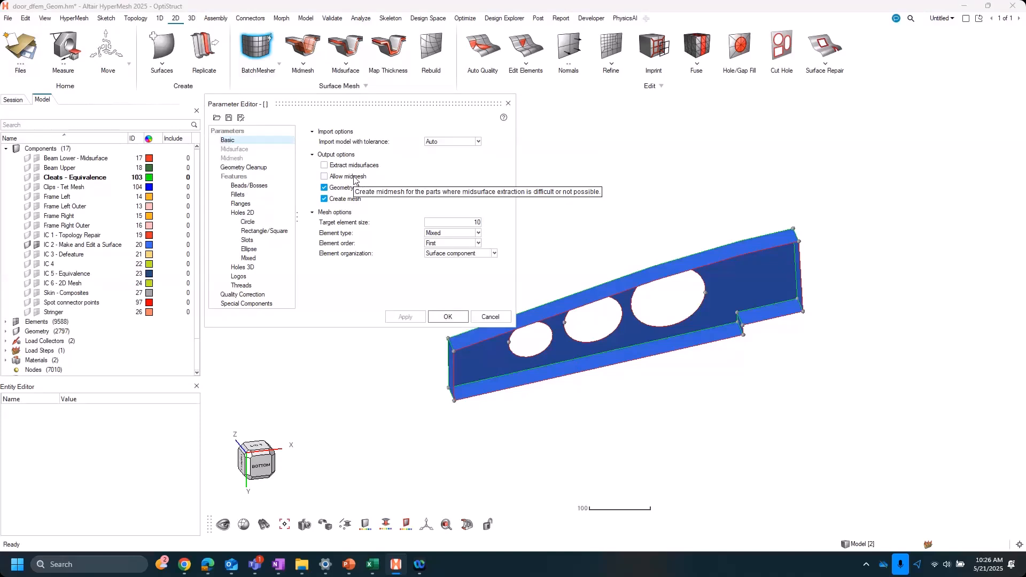
{"action": "left_click", "coordinate": [243, 213]}
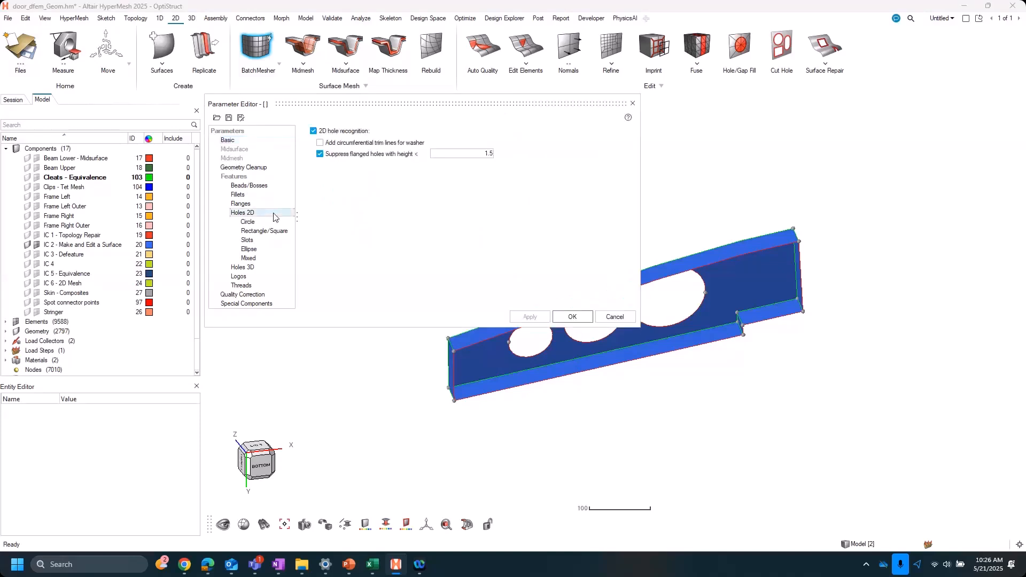
{"action": "left_click", "coordinate": [255, 223]}
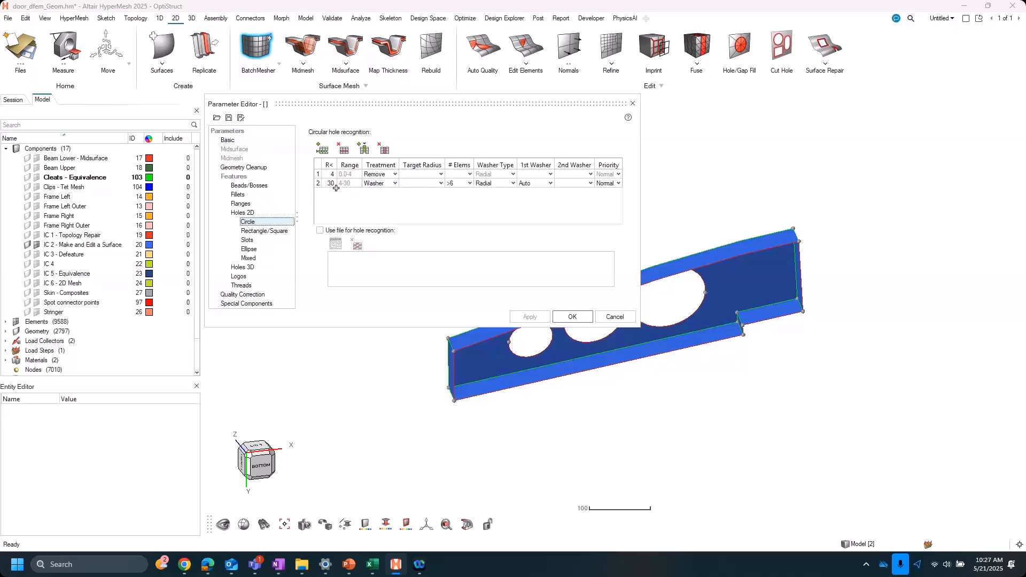
{"action": "right_click_drag", "start_coordinate": [709, 391], "coordinate": [763, 458]}
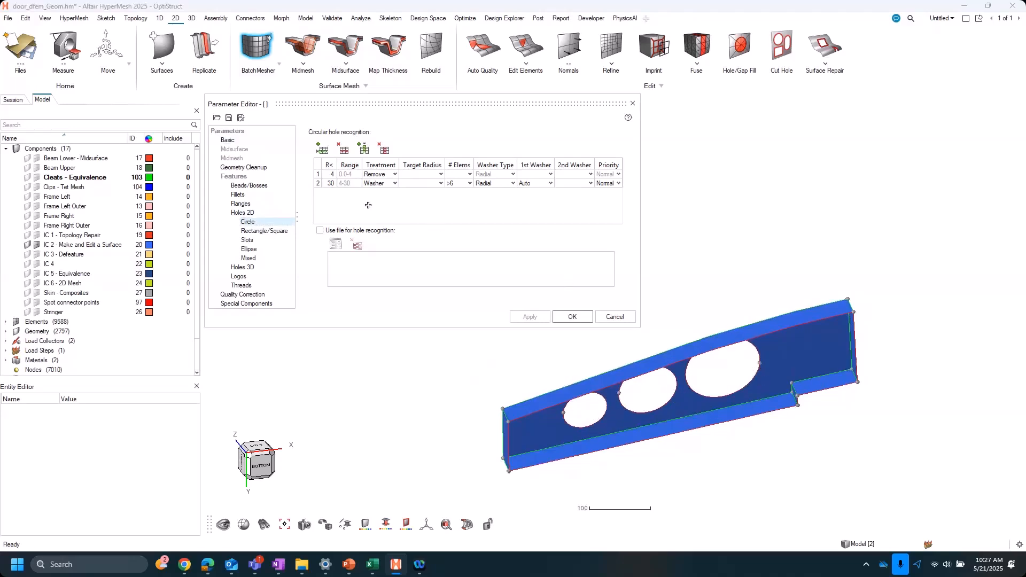
{"action": "left_click", "coordinate": [323, 149]}
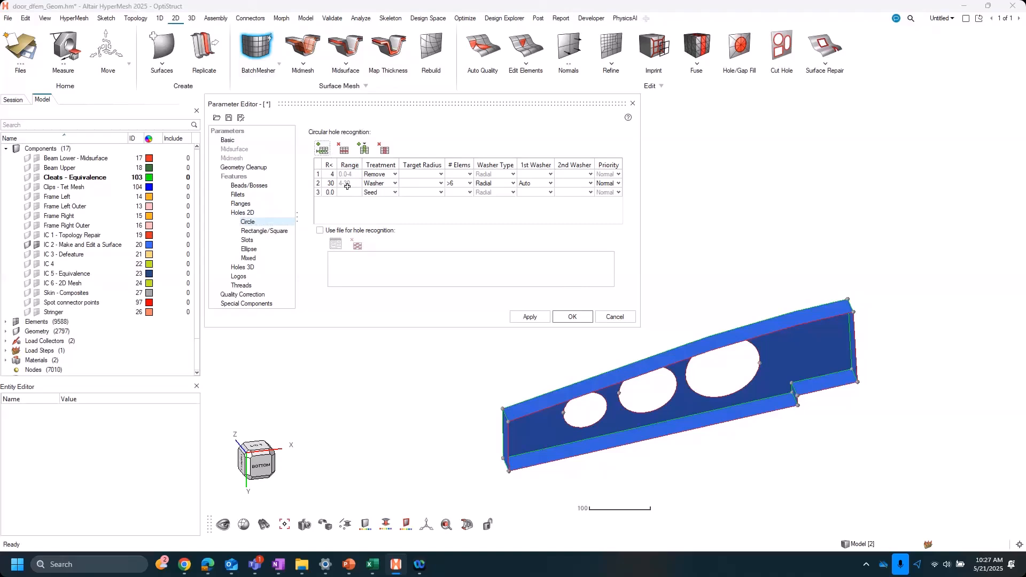
{"action": "left_click", "coordinate": [328, 192]}
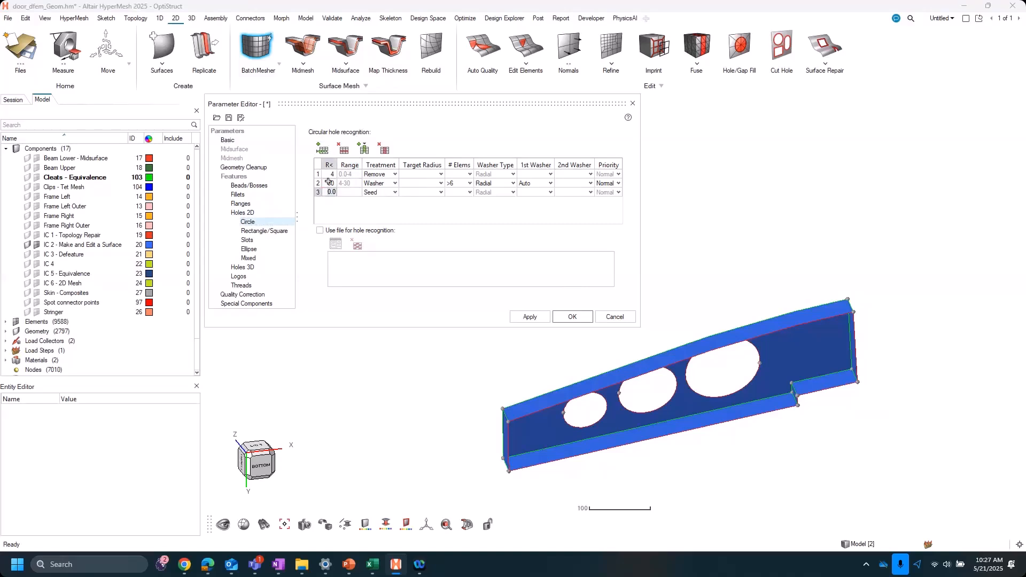
{"action": "type", "text": "70"}
{"action": "key", "text": "Return"}
Step: Set the radius-70 hole row's treatment to Washer and its number of elements to >4
{"action": "left_click", "coordinate": [387, 193]}
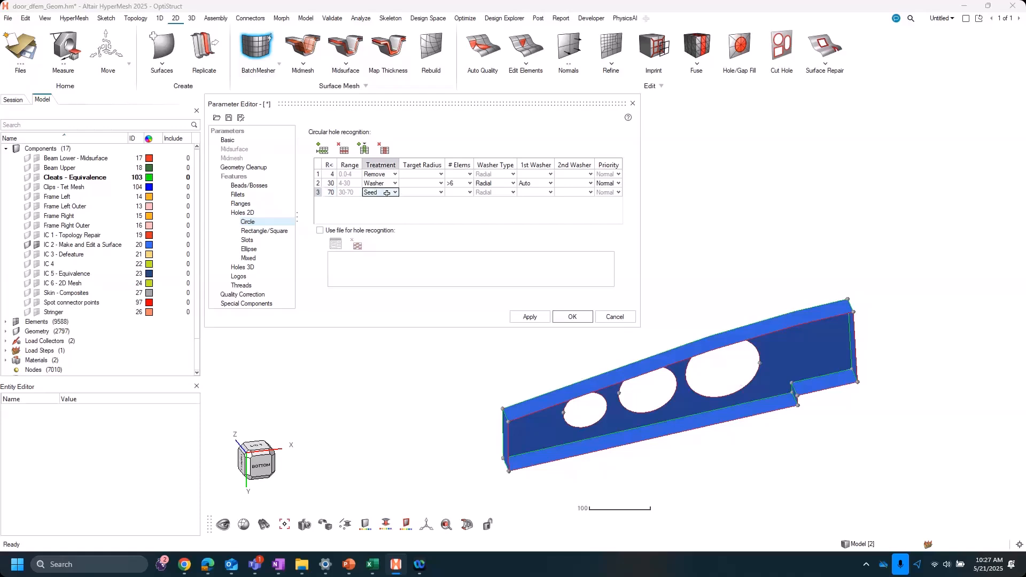
{"action": "left_click", "coordinate": [394, 193]}
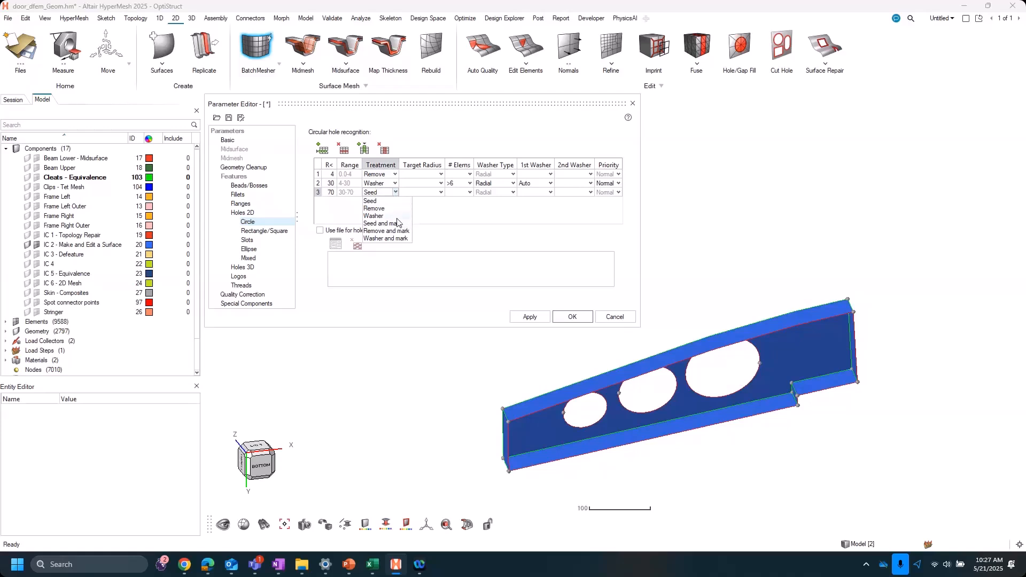
{"action": "left_click", "coordinate": [397, 217]}
{"action": "left_click", "coordinate": [459, 192]}
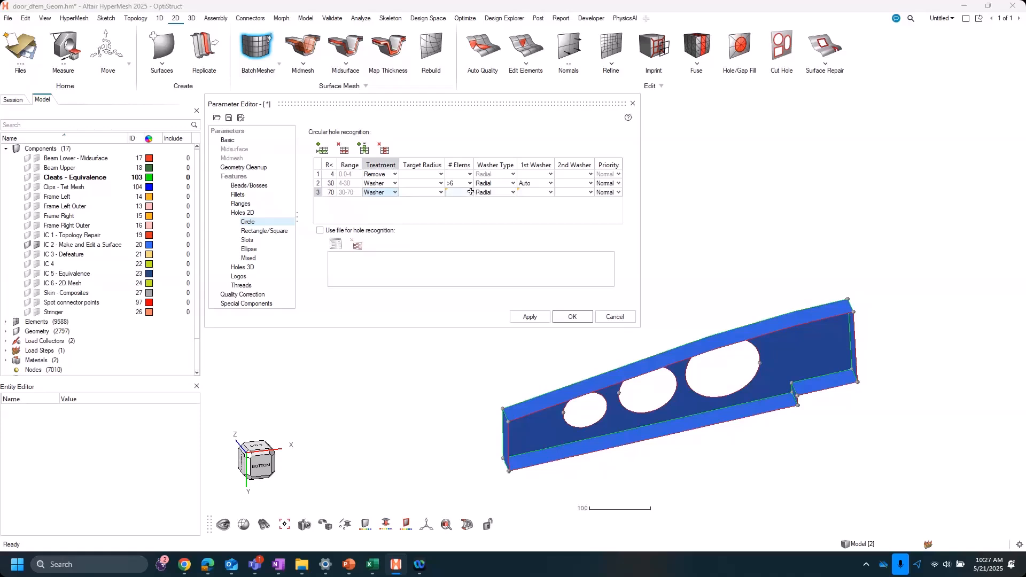
{"action": "left_click", "coordinate": [470, 193]}
{"action": "left_click", "coordinate": [460, 211]}
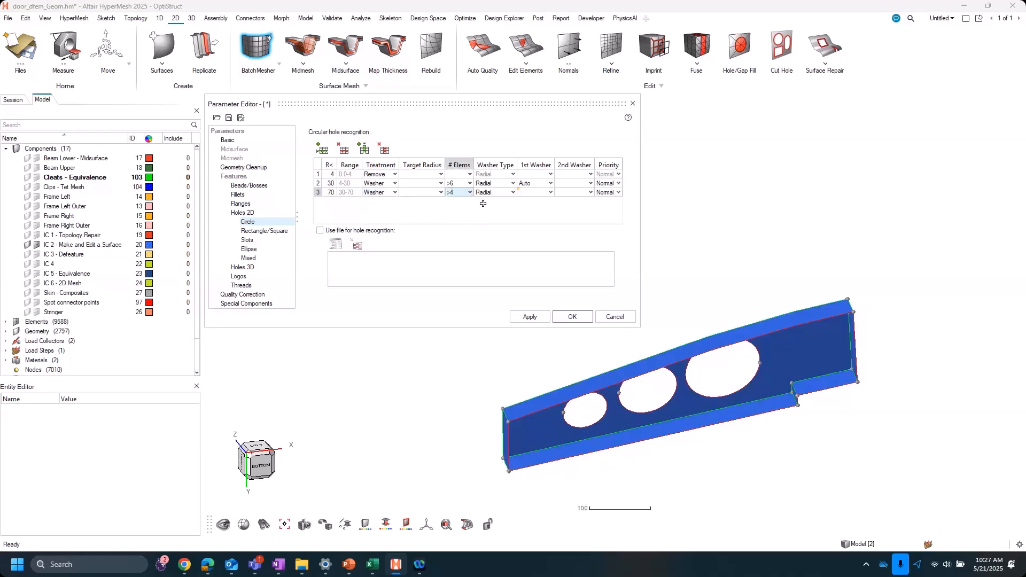
Step: Set the first washer of the radius-70 hole row to Auto, leave the second washer empty, and accept the meshing parameters
{"action": "left_click", "coordinate": [548, 192]}
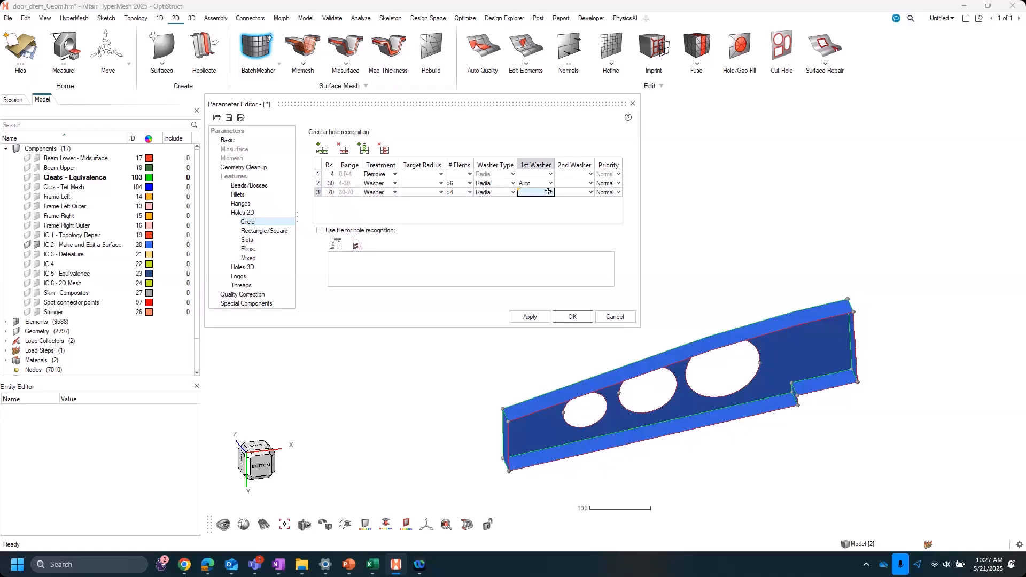
{"action": "left_click", "coordinate": [543, 208]}
{"action": "left_click", "coordinate": [590, 190]}
{"action": "left_click", "coordinate": [591, 192]}
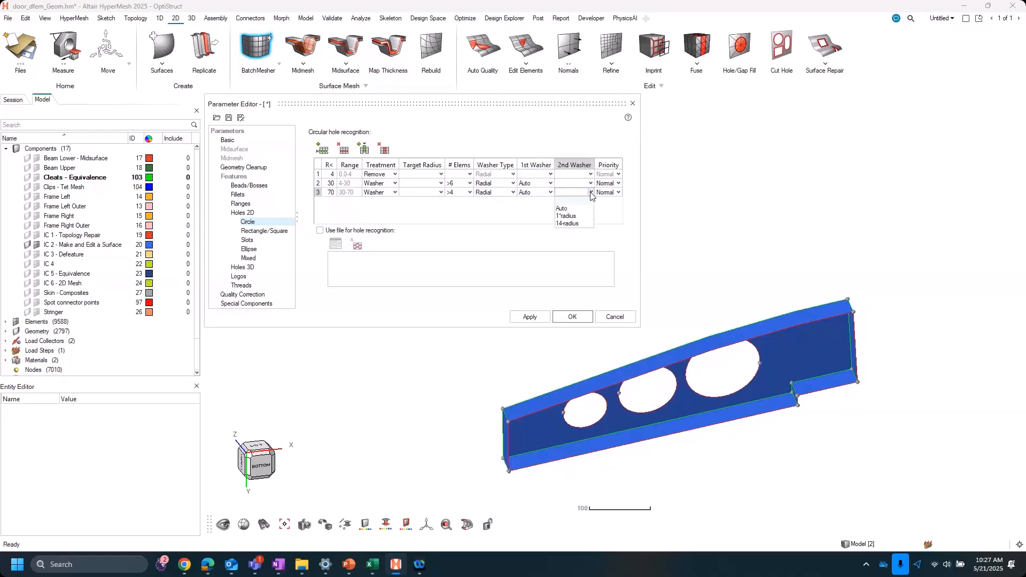
{"action": "left_click", "coordinate": [513, 216]}
{"action": "left_click", "coordinate": [503, 212]}
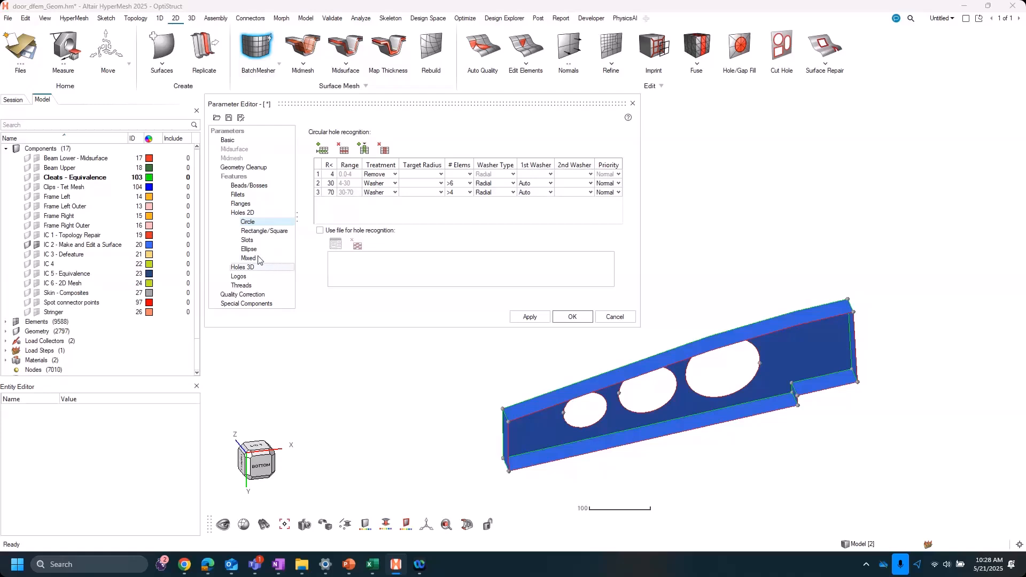
{"action": "left_click", "coordinate": [264, 198]}
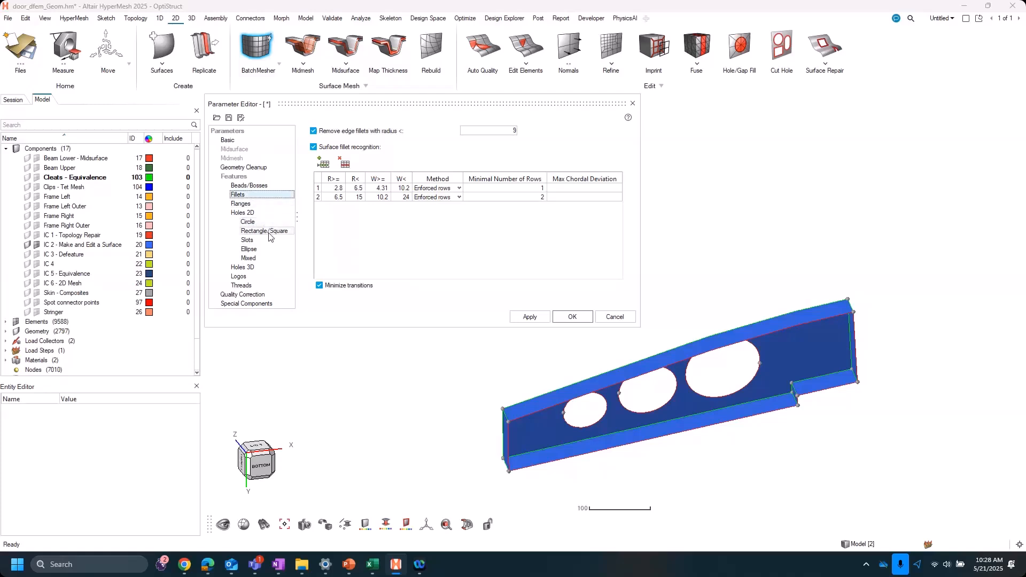
{"action": "left_click", "coordinate": [263, 224]}
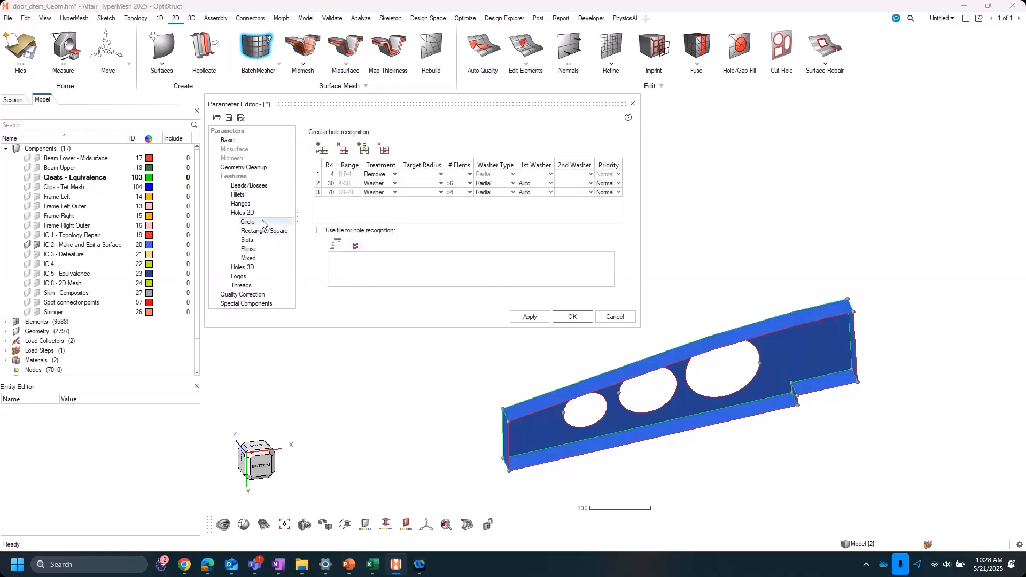
{"action": "left_click", "coordinate": [570, 318]}
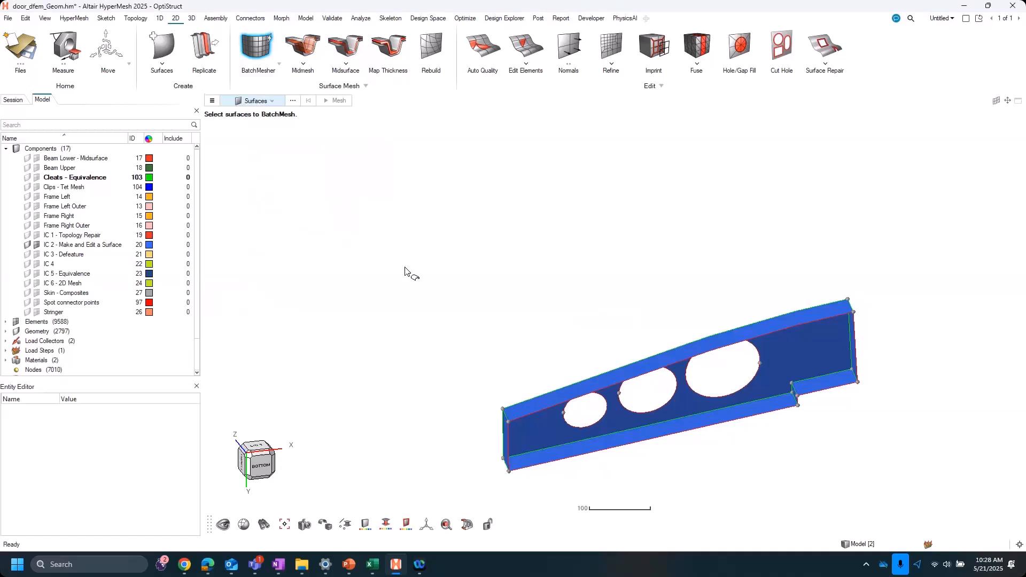
Step: BatchMesh all displayed surfaces of the IC 2 component and inspect the mesh around the three holes
{"action": "right_click_drag", "start_coordinate": [629, 473], "coordinate": [571, 394]}
{"action": "scroll", "coordinate": [556, 400], "scroll_direction": "up", "scroll_amount": 3}
{"action": "right_click_drag", "start_coordinate": [605, 437], "coordinate": [554, 499]}
{"action": "middle_click_drag", "start_coordinate": [543, 442], "coordinate": [528, 412]}
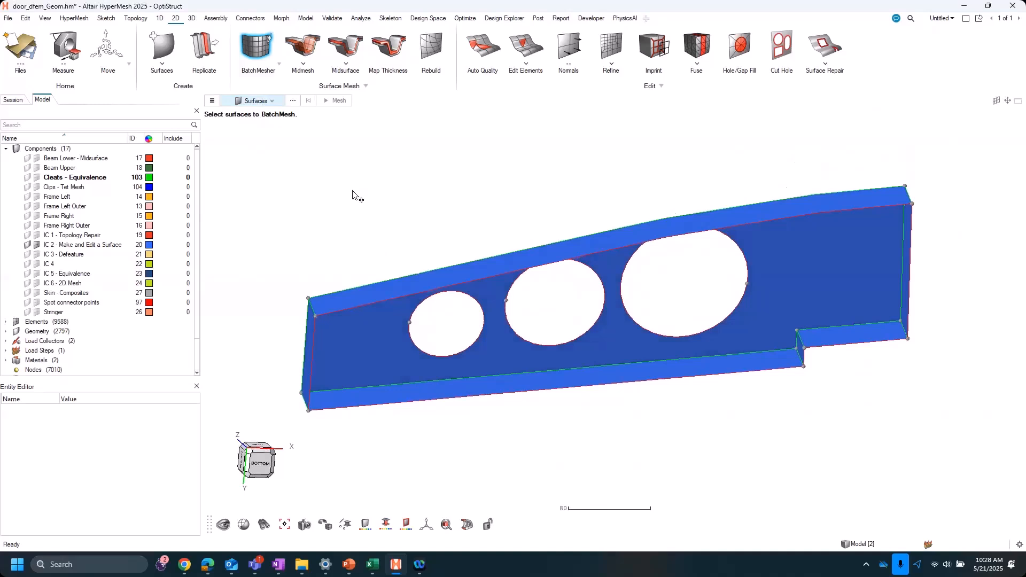
{"action": "key", "text": "ctrl+a"}
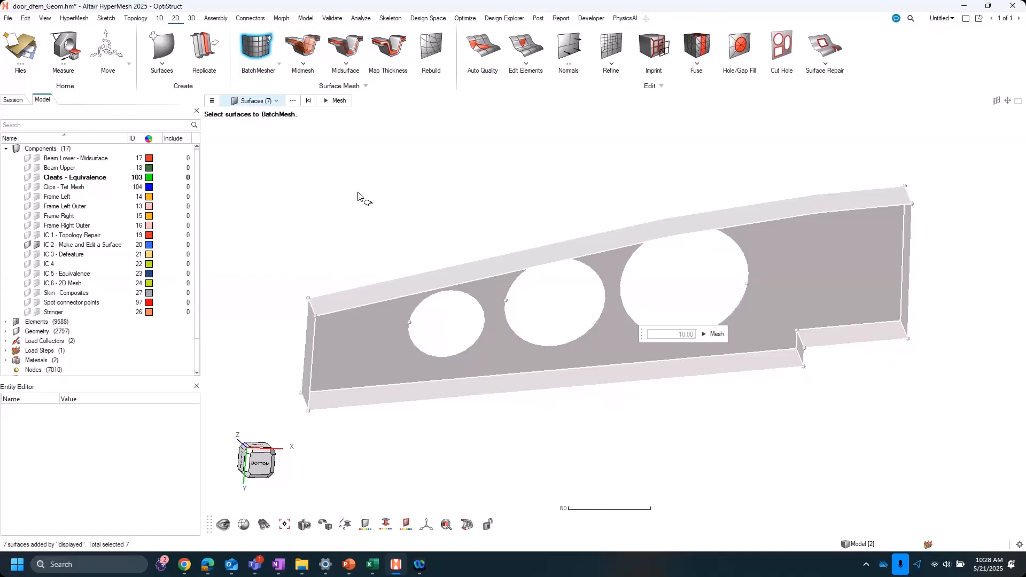
{"action": "middle_click", "coordinate": [495, 185]}
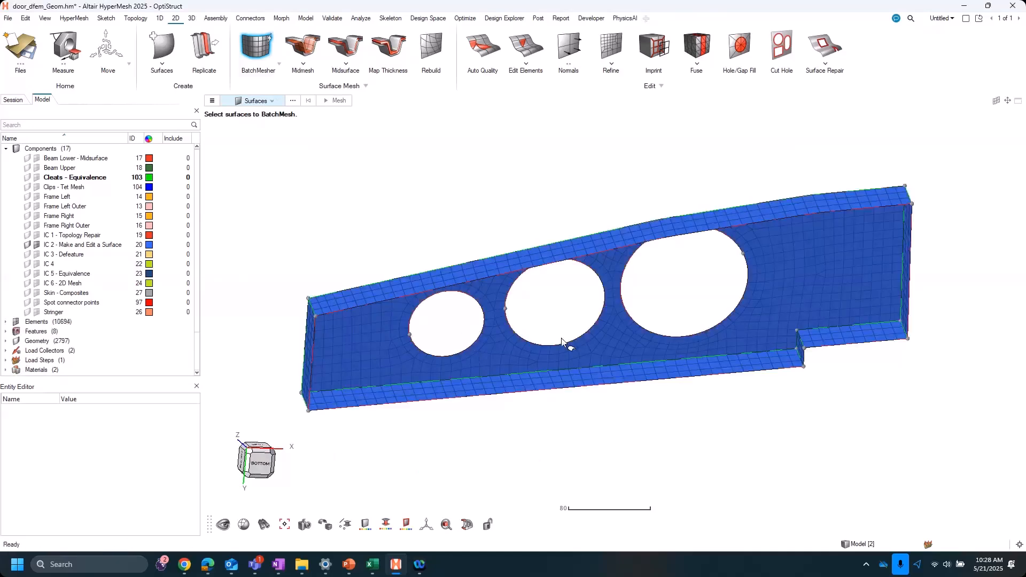
{"action": "scroll", "coordinate": [560, 342], "scroll_direction": "up", "scroll_amount": 3}
{"action": "scroll", "coordinate": [553, 318], "scroll_direction": "down", "scroll_amount": 3}
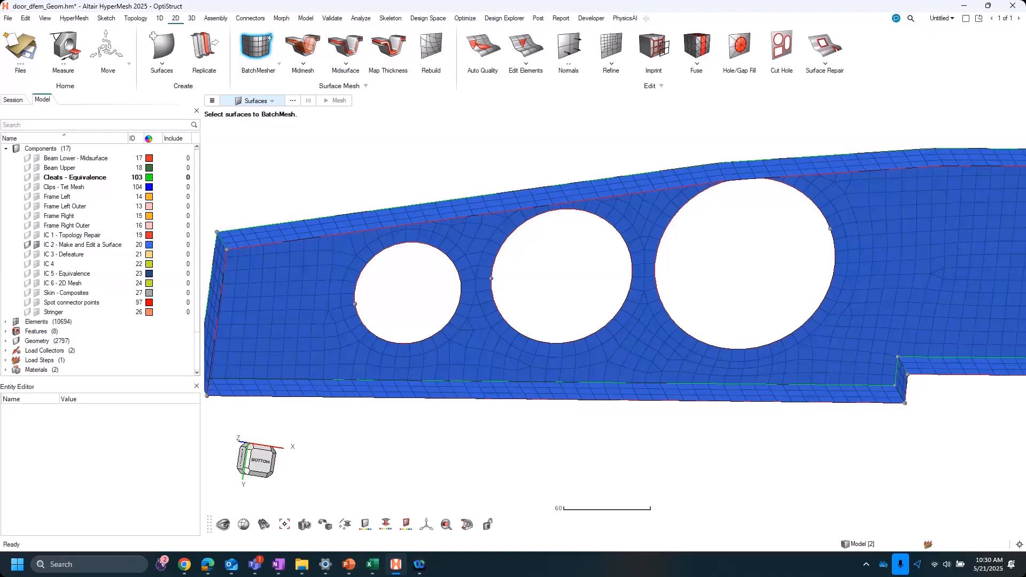
{"action": "key", "text": "alt+Tab"}
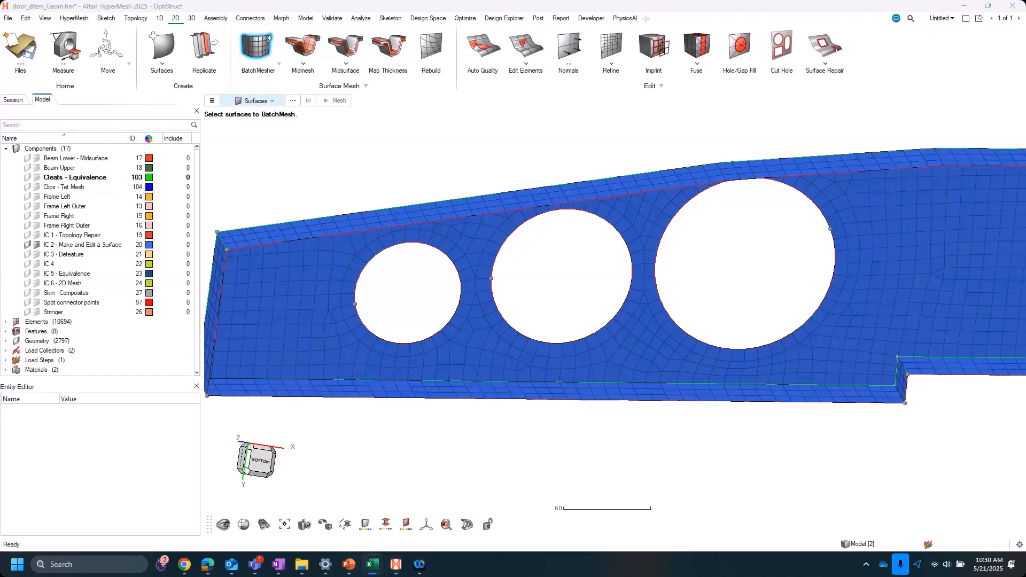
{"action": "key", "text": "alt+Tab"}
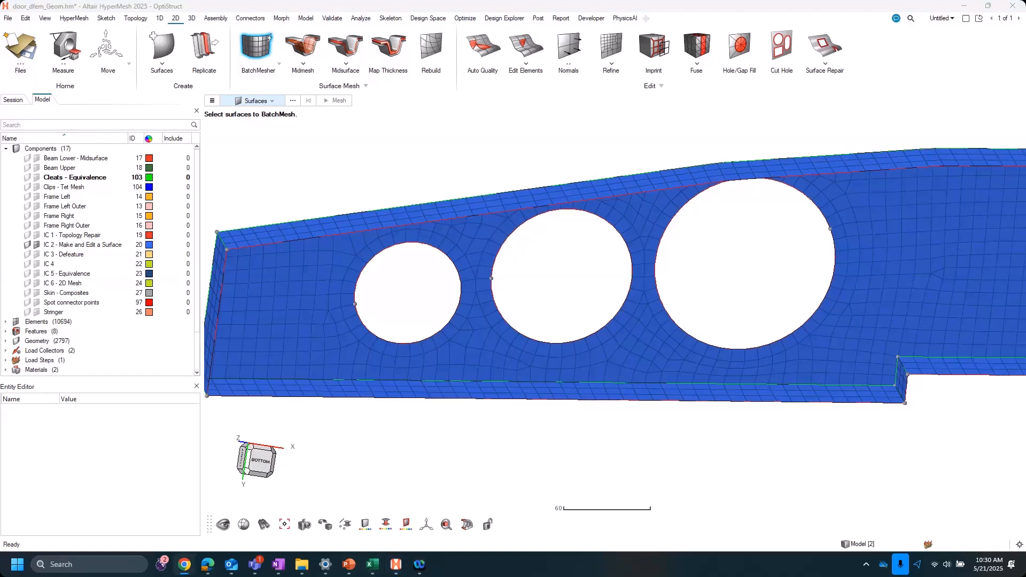